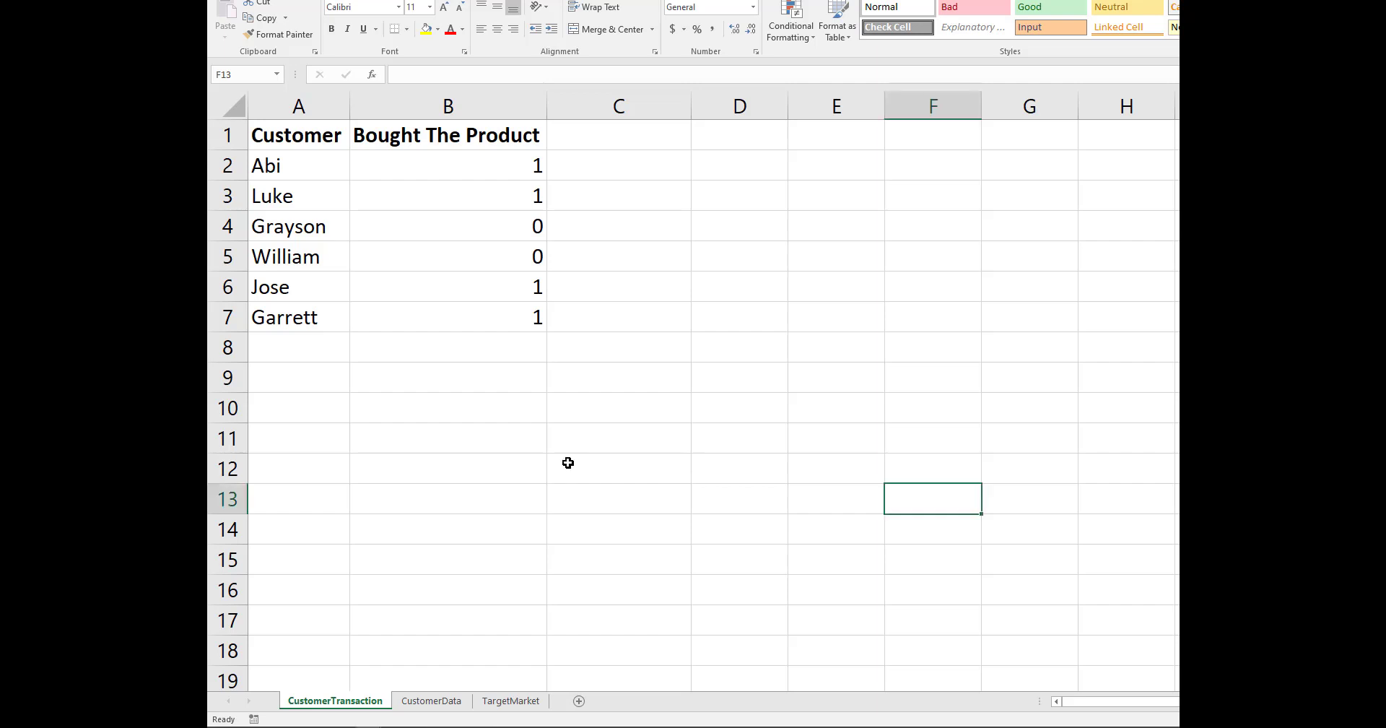
# - Look over the customer names in A2:A7 and the Bought The Product values in B2:B7
pyautogui.click(567, 462)
pyautogui.moveTo(306, 164); pyautogui.dragTo(293, 308)
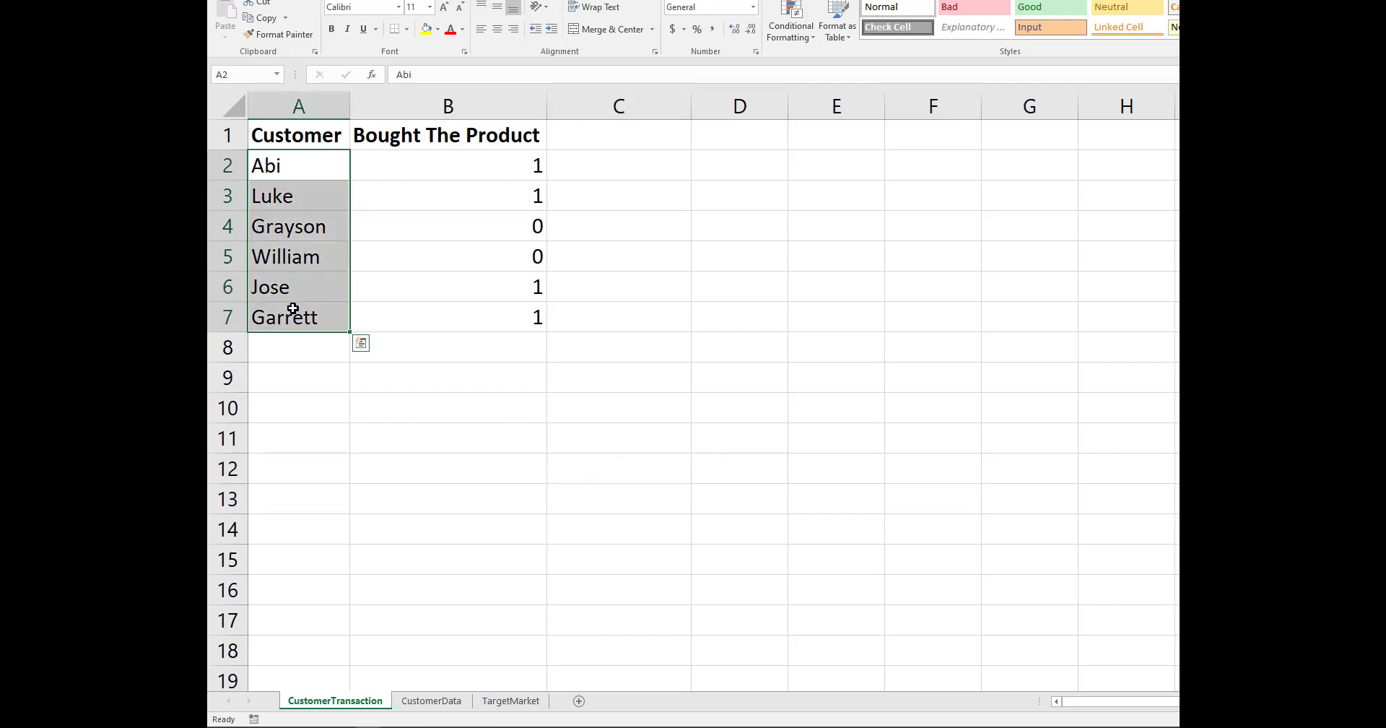
pyautogui.click(452, 374)
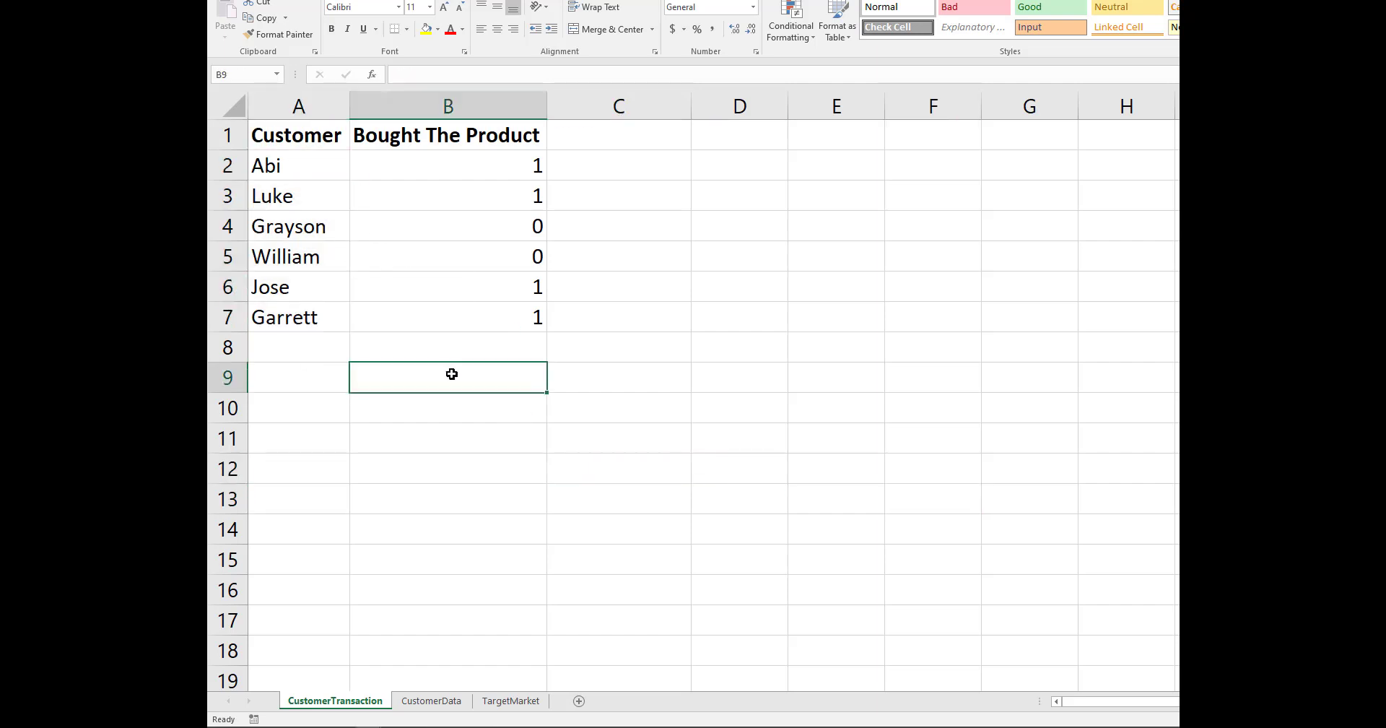
pyautogui.click(700, 438)
pyautogui.click(656, 430)
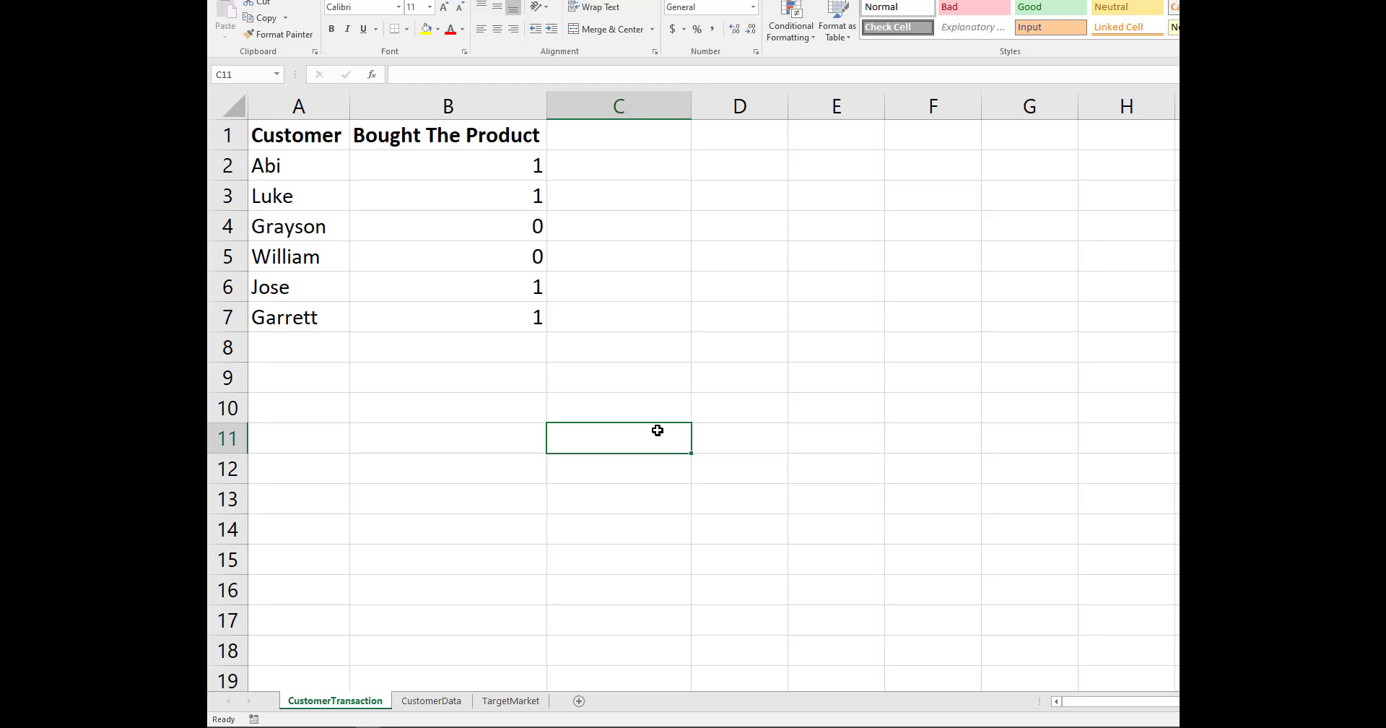
pyautogui.moveTo(495, 168); pyautogui.dragTo(490, 312)
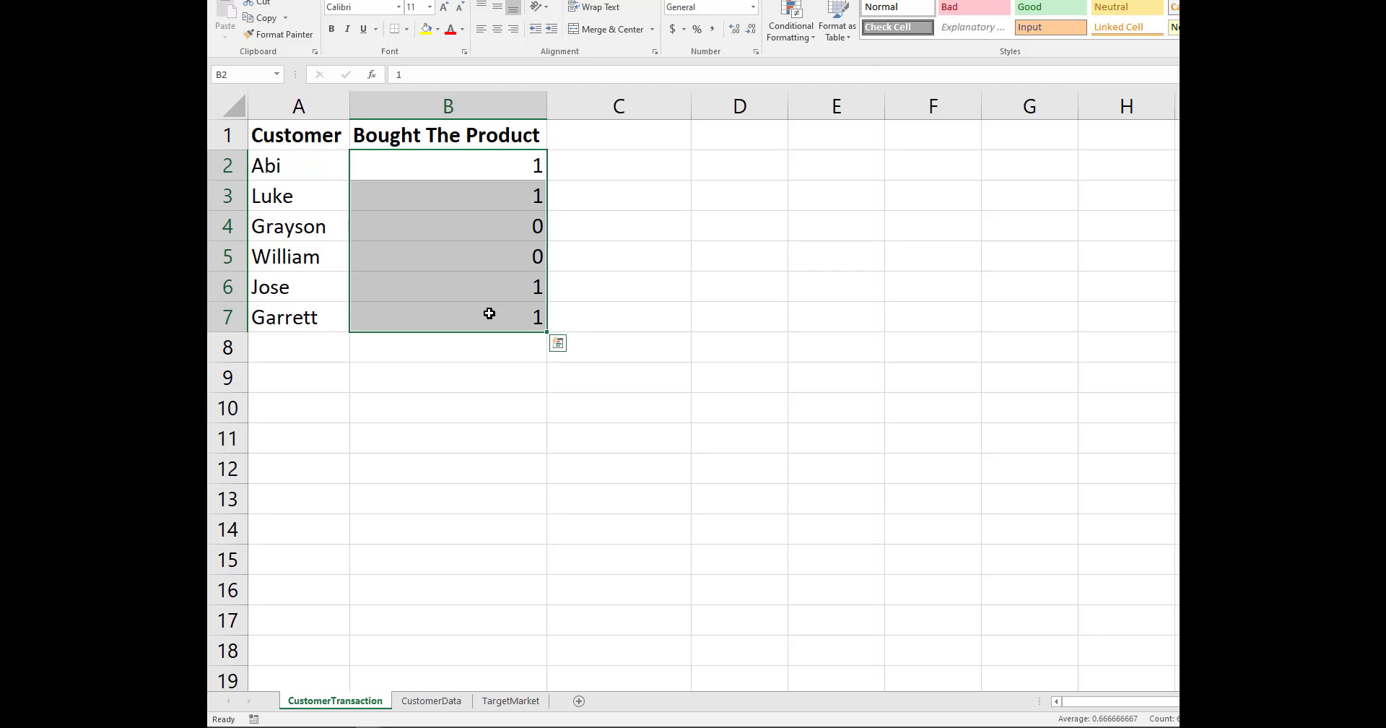
pyautogui.click(560, 433)
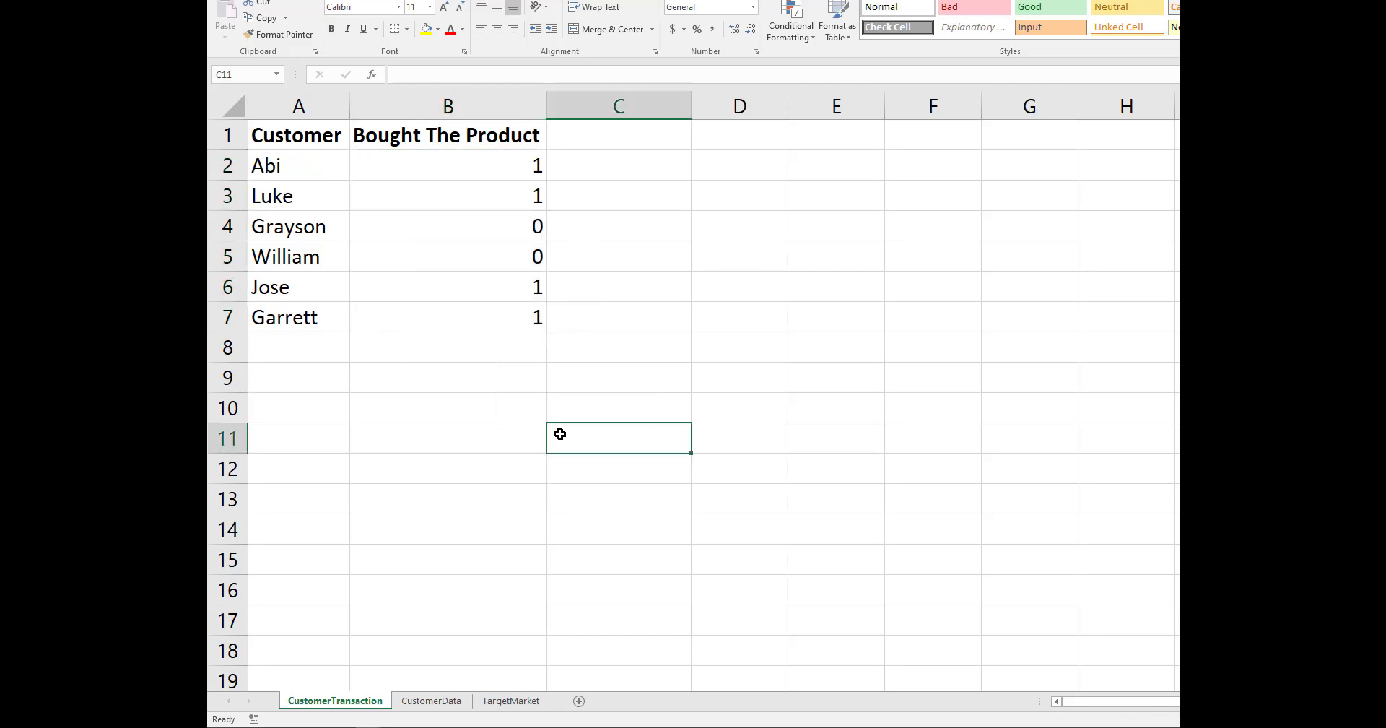
# - Add the column header Target Market in cell C1 of the CustomerTransaction sheet
pyautogui.click(600, 126)
pyautogui.write('Targ')
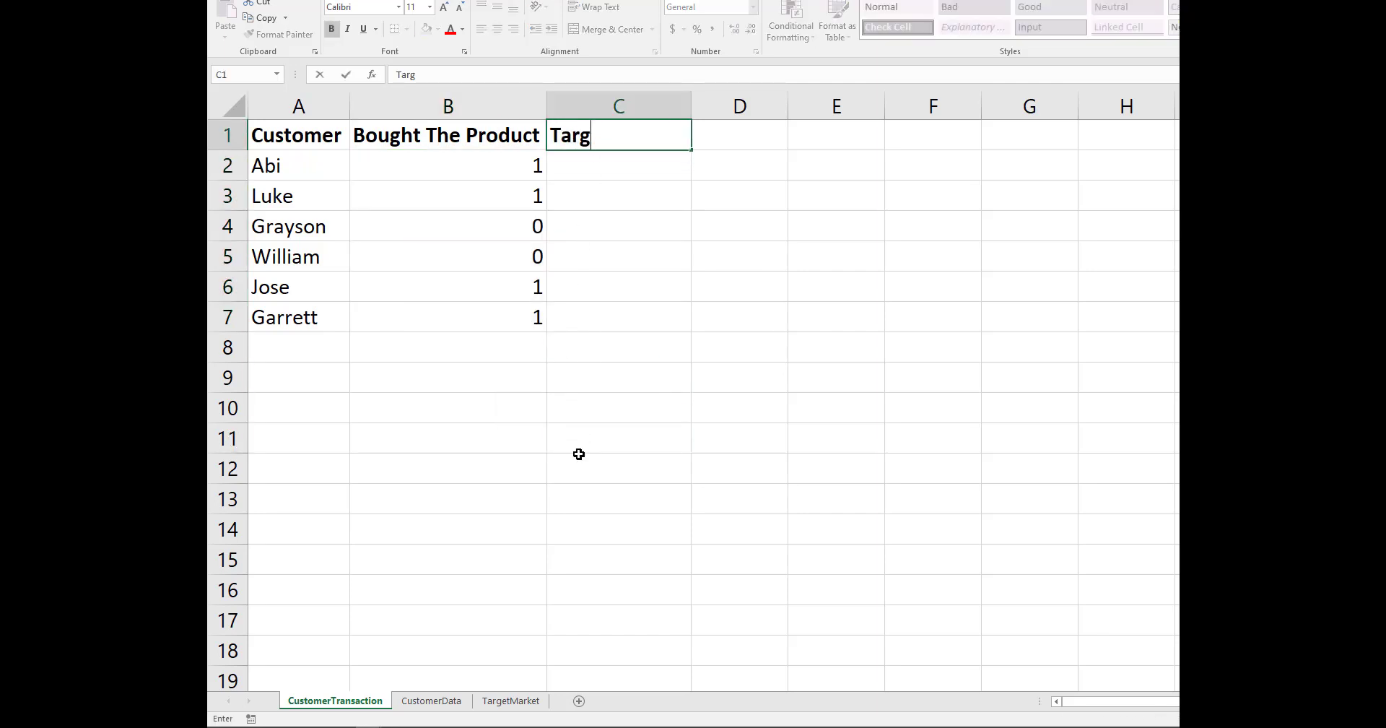
pyautogui.write('et Market')
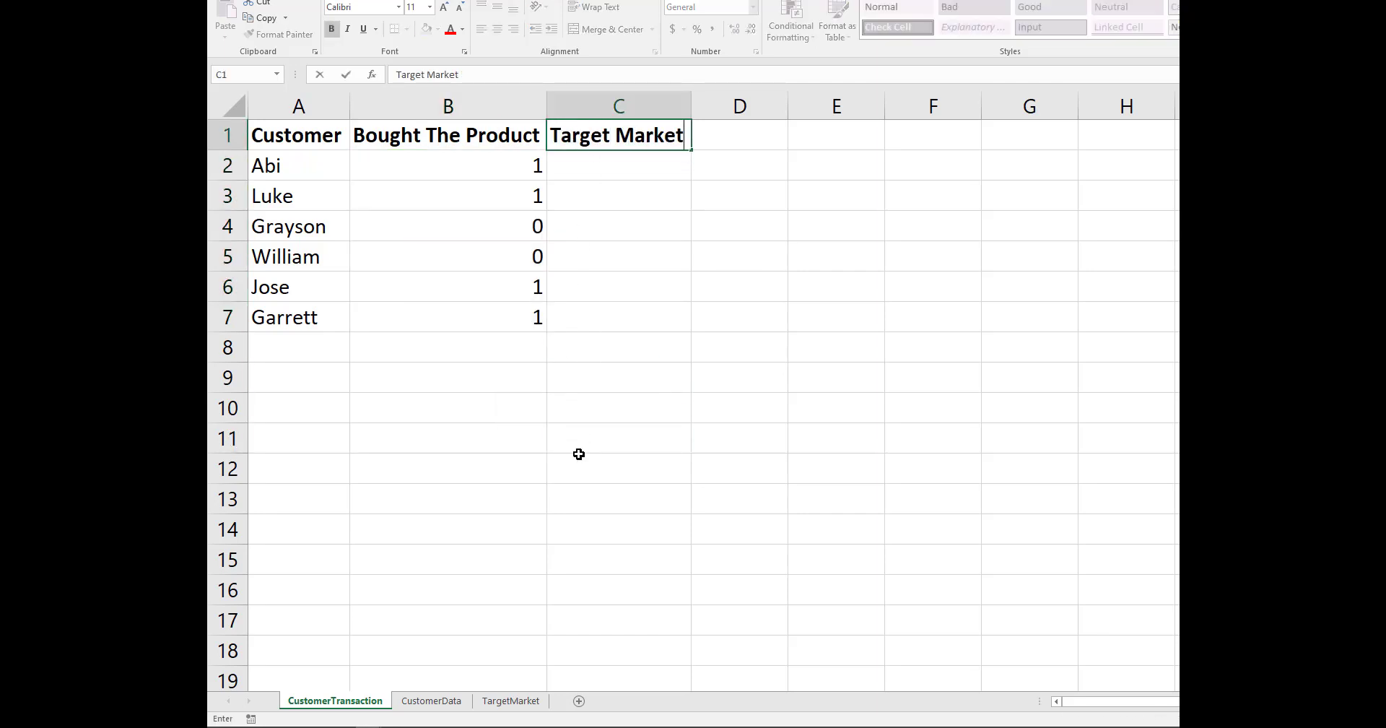
pyautogui.press('Return')
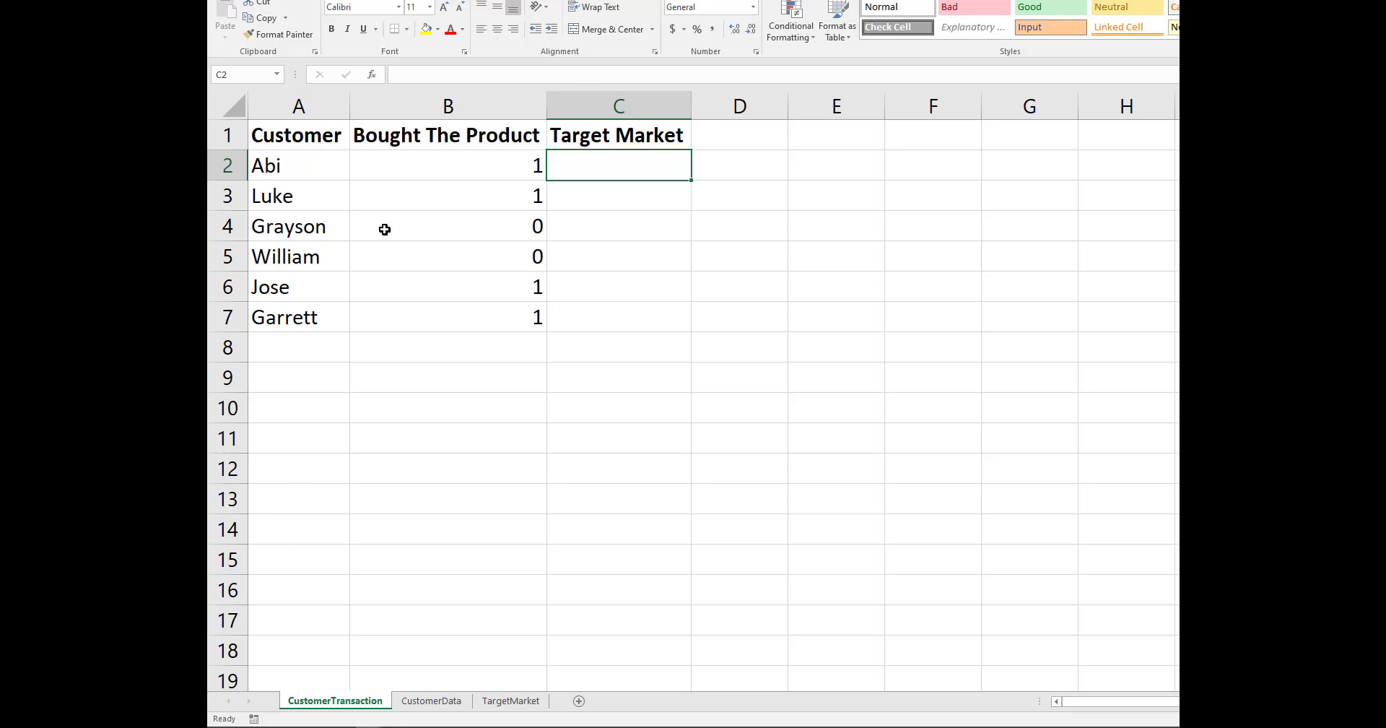
# - Review the customers' states on the CustomerData sheet and return to the CustomerTransaction sheet
pyautogui.click(431, 700)
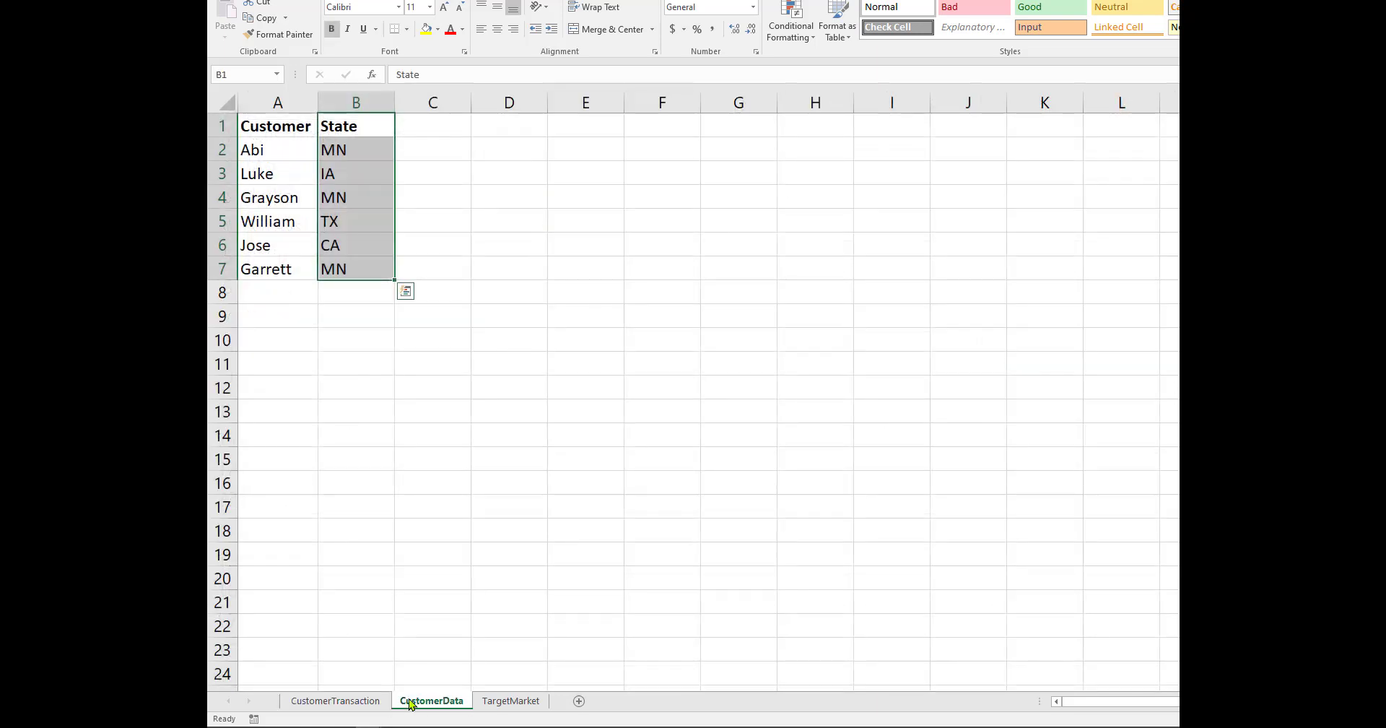
pyautogui.click(446, 386)
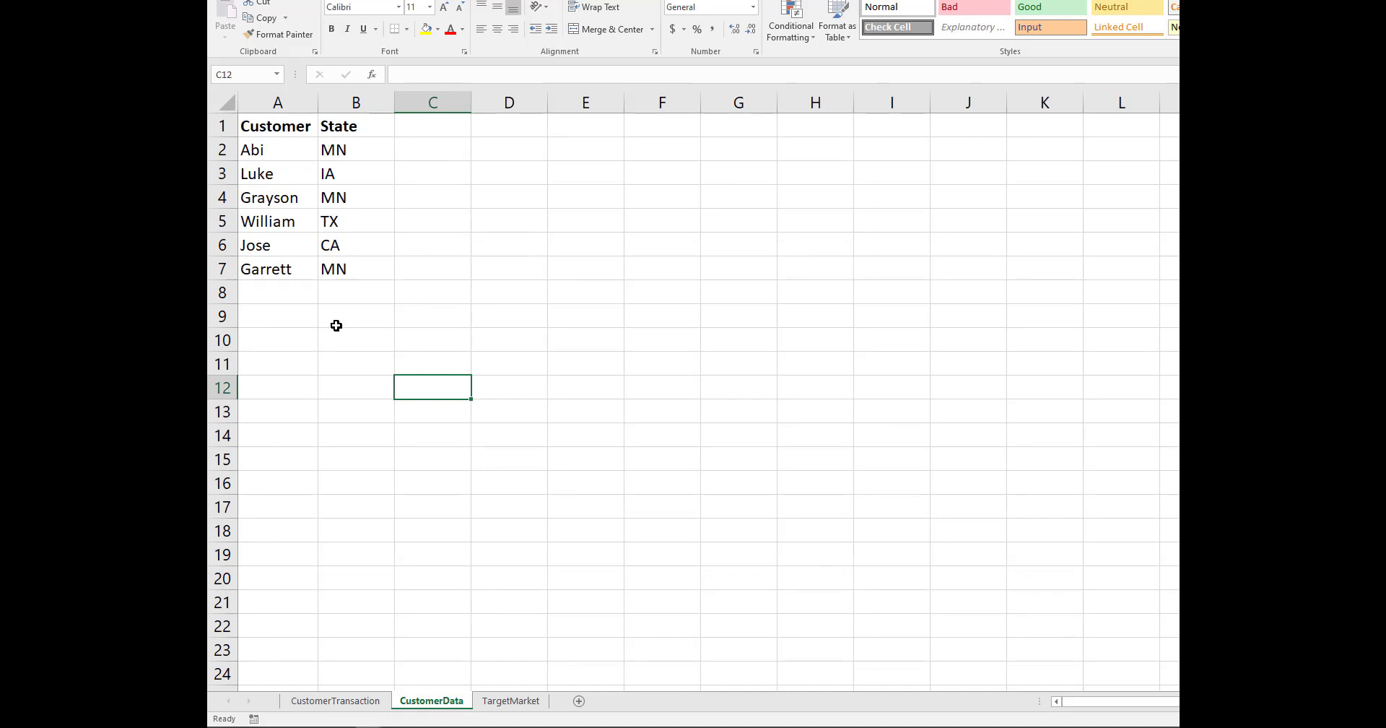
pyautogui.click(317, 701)
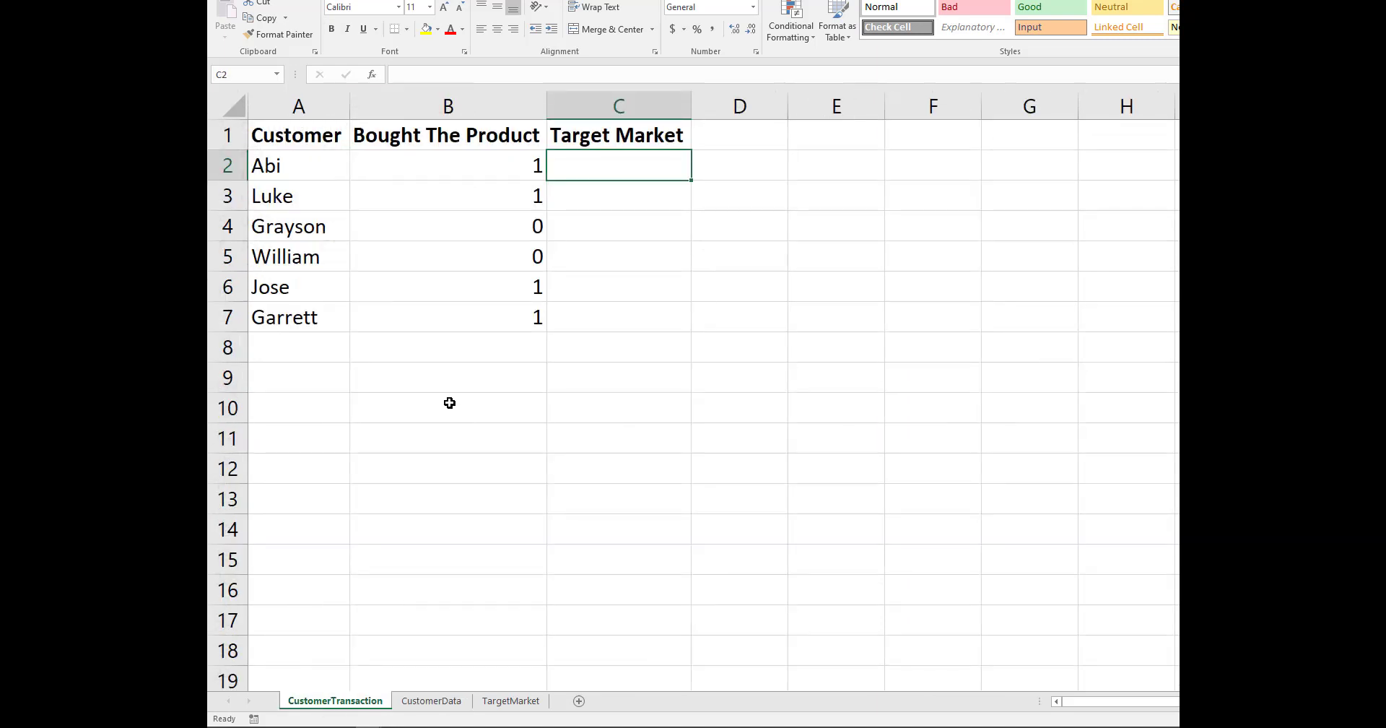
pyautogui.click(678, 477)
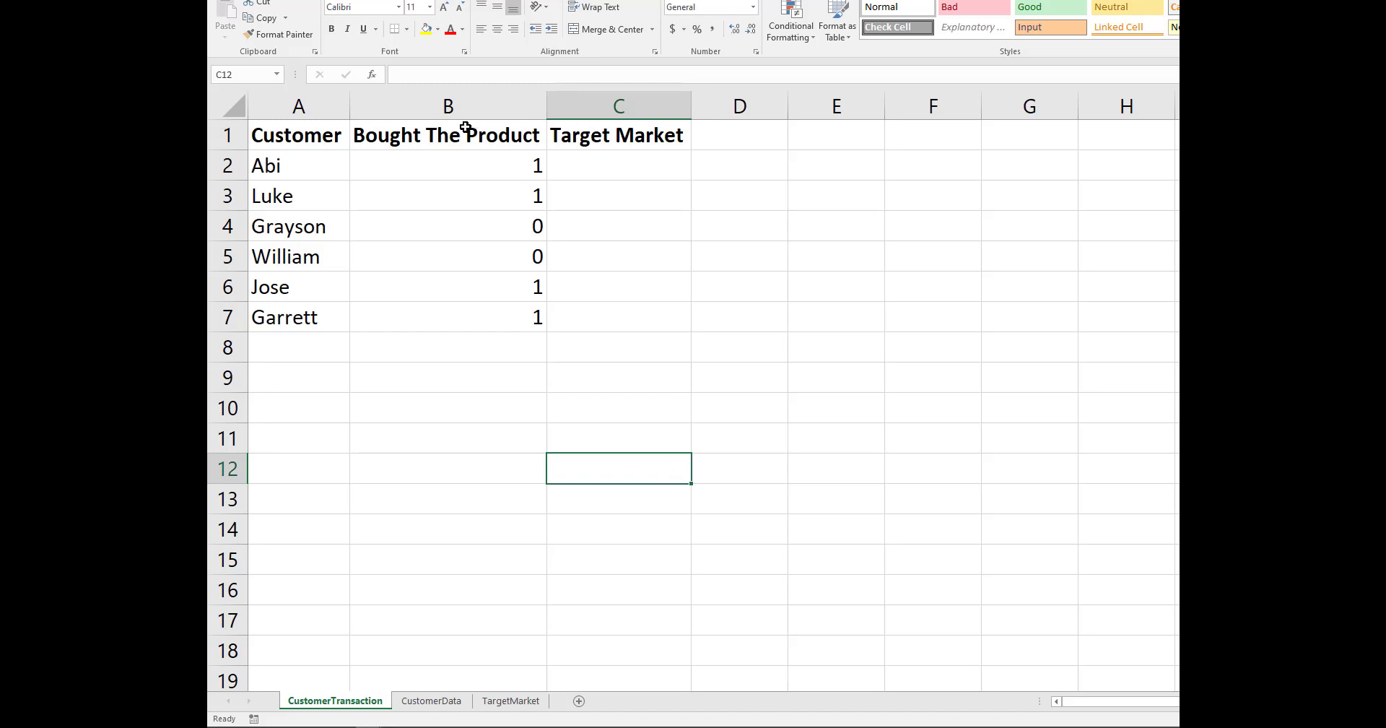
# - Insert a new column between Customer and Bought The Product and give it the header State
pyautogui.click(423, 108)
pyautogui.rightClick(424, 108)
pyautogui.click(447, 209)
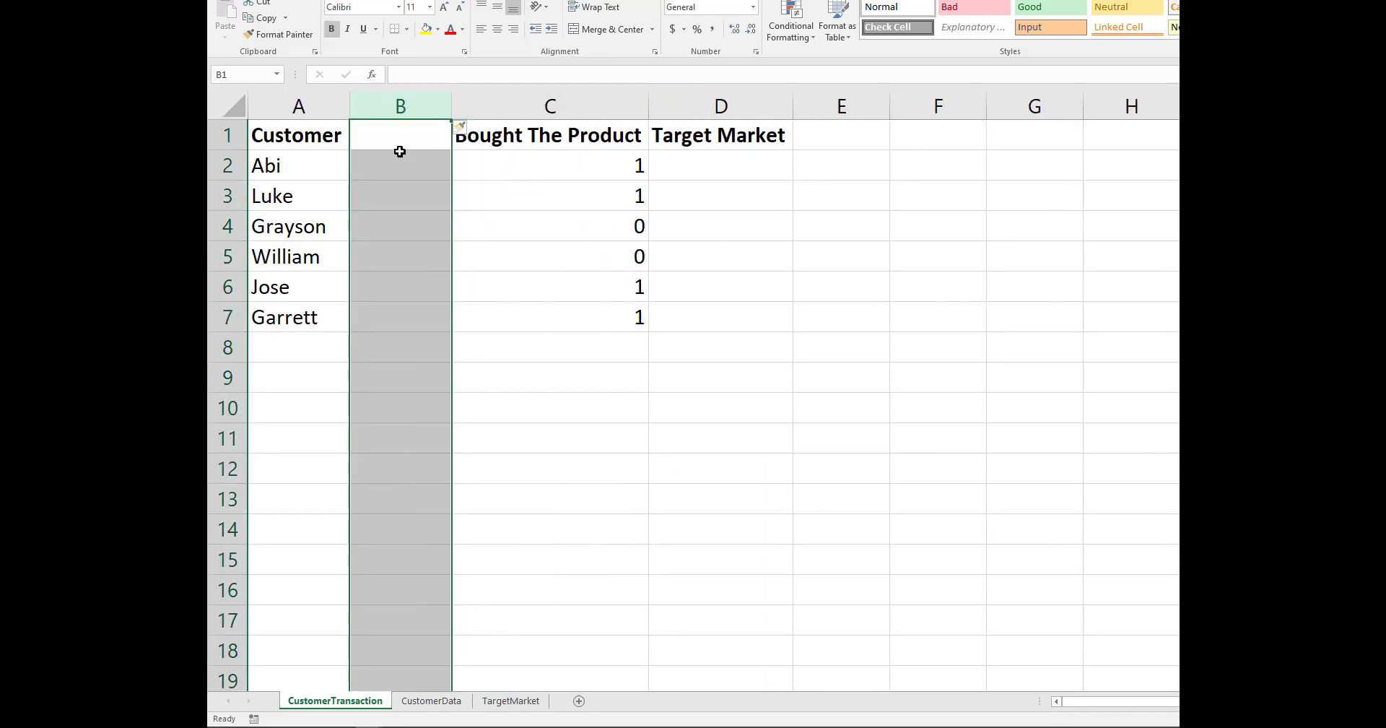
pyautogui.click(399, 144)
pyautogui.write('State')
pyautogui.press('Return')
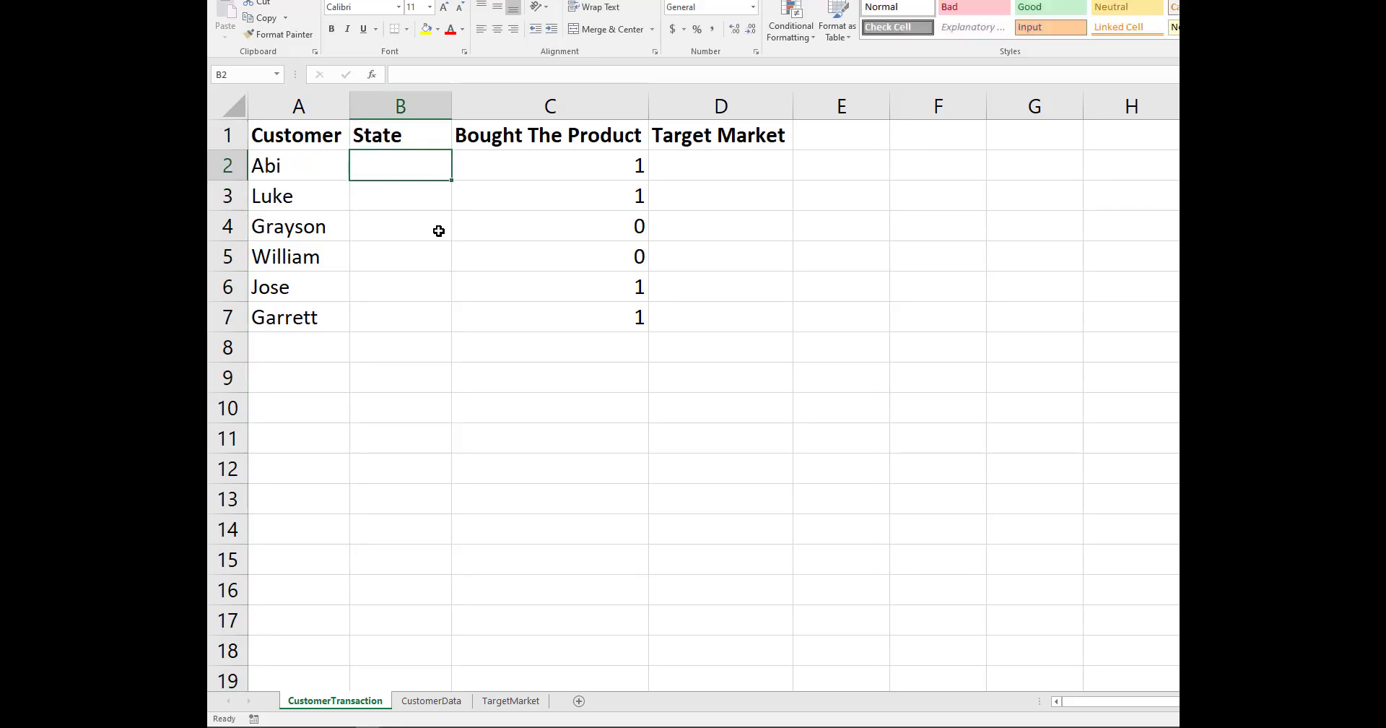
# - Start a VLOOKUP formula in B2 with A2 as the lookup value and open its function arguments beside the data
pyautogui.write('=vl')
pyautogui.press('Tab')
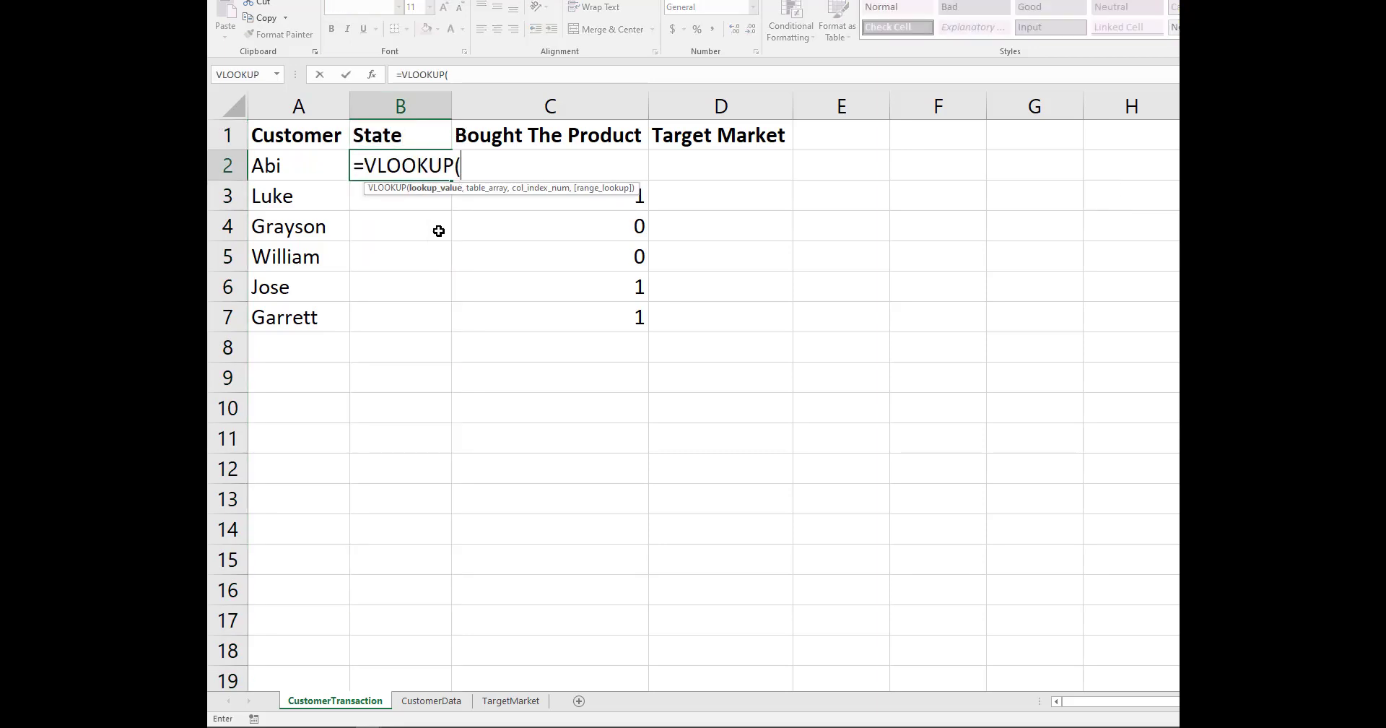
pyautogui.click(306, 161)
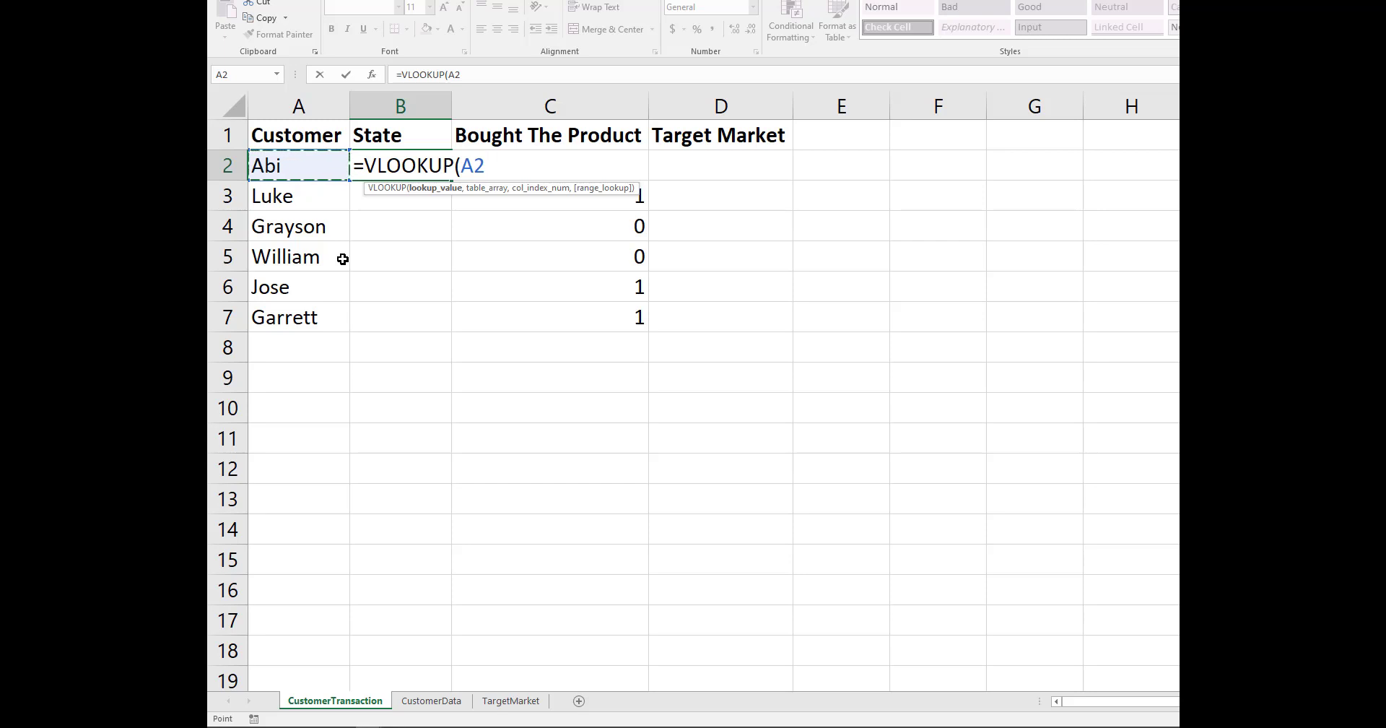
pyautogui.write(',')
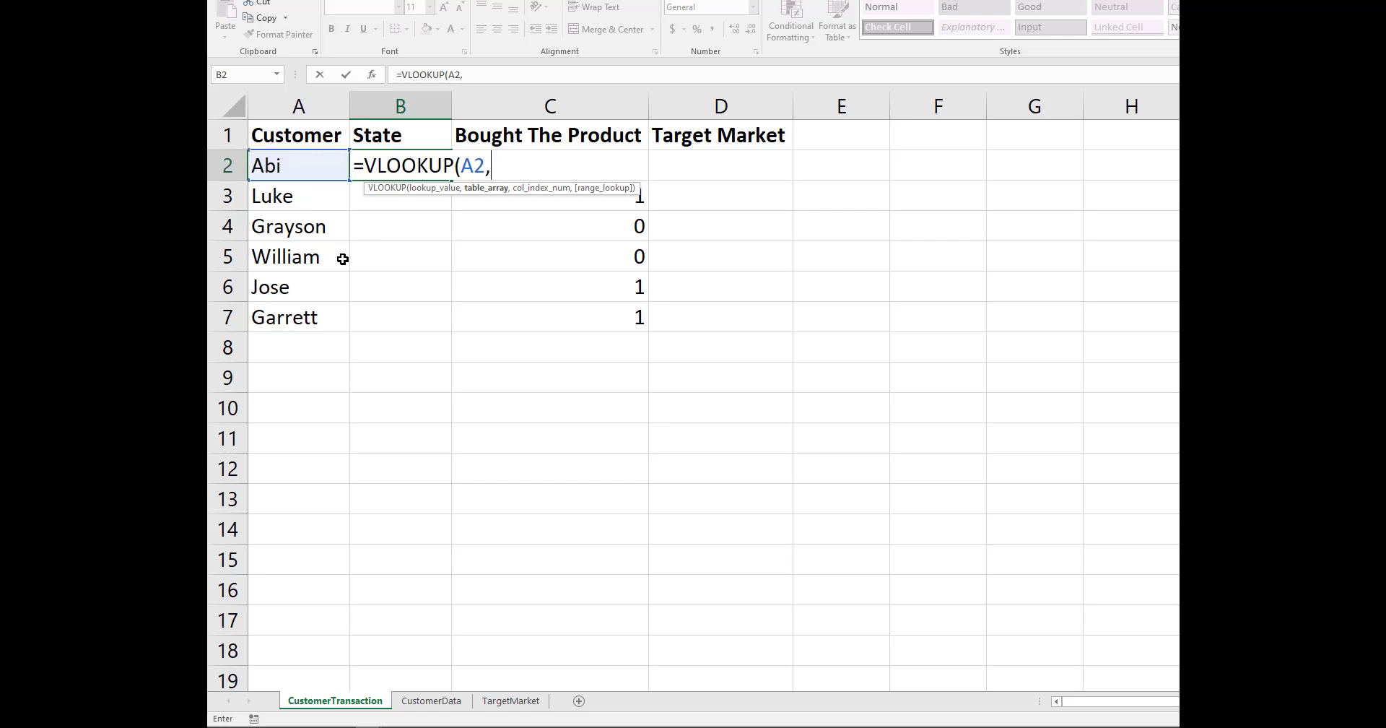
pyautogui.click(371, 74)
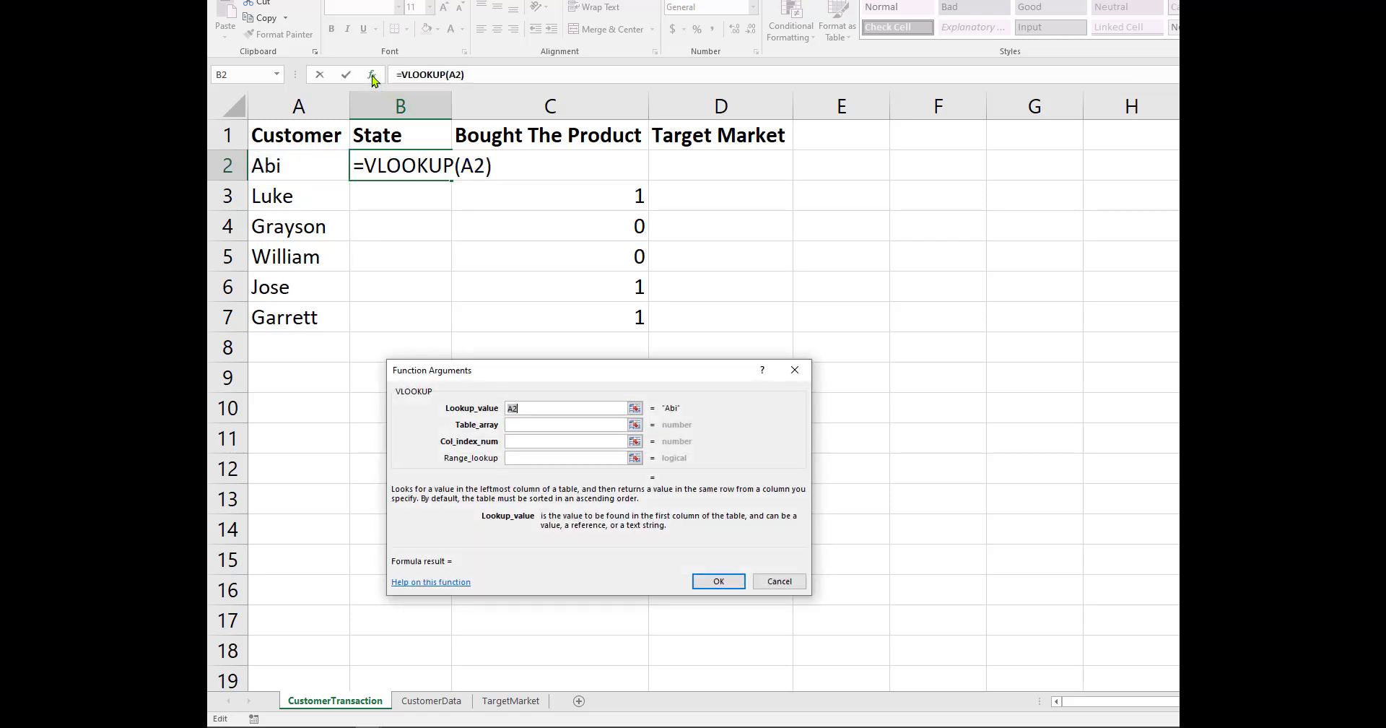
pyautogui.moveTo(535, 373); pyautogui.dragTo(682, 312)
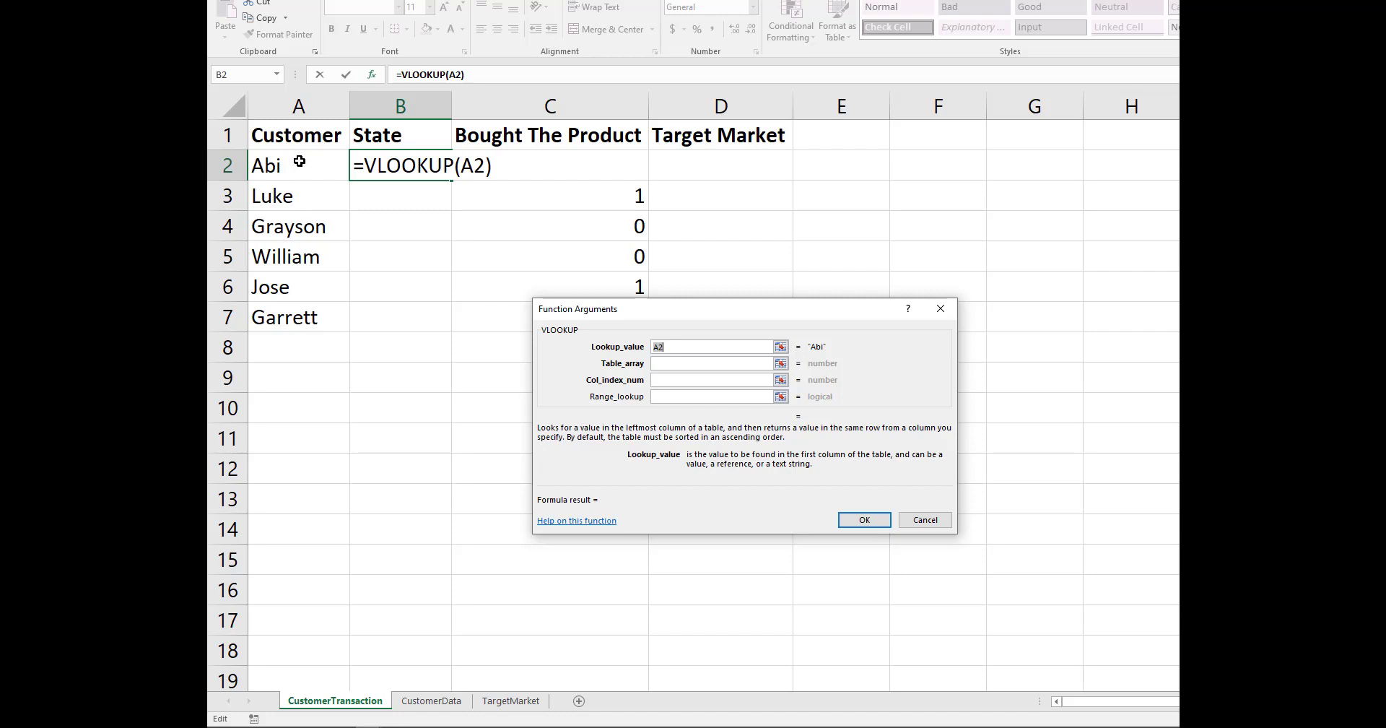
# - Set the VLOOKUP table array to columns A:B of the CustomerData sheet
pyautogui.click(659, 364)
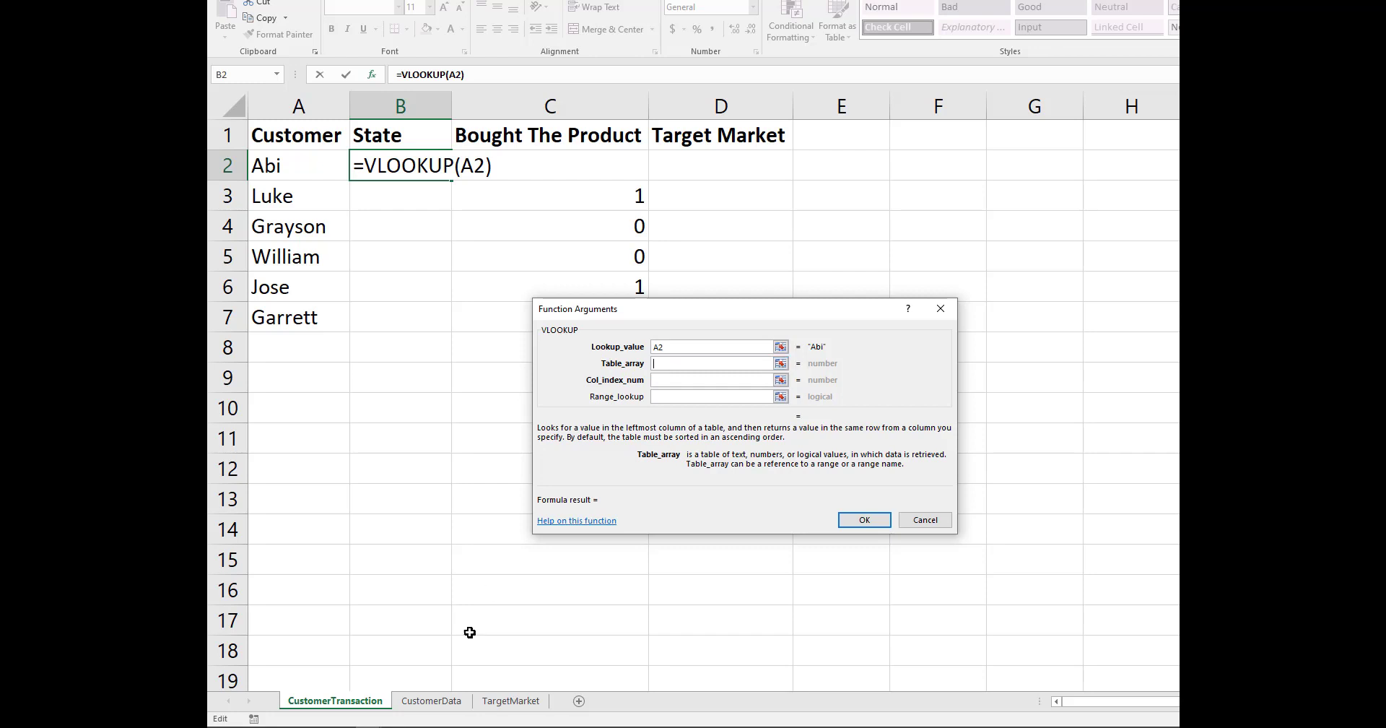
pyautogui.click(431, 700)
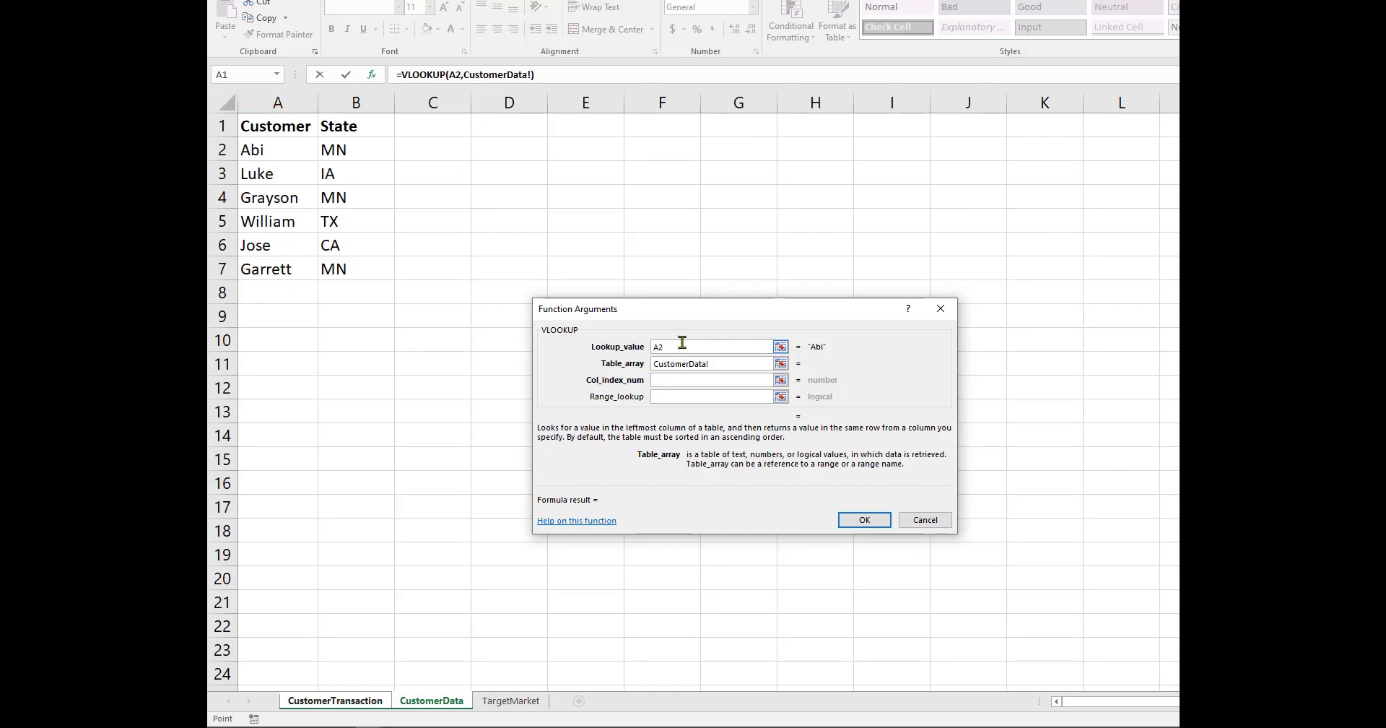
pyautogui.click(278, 103)
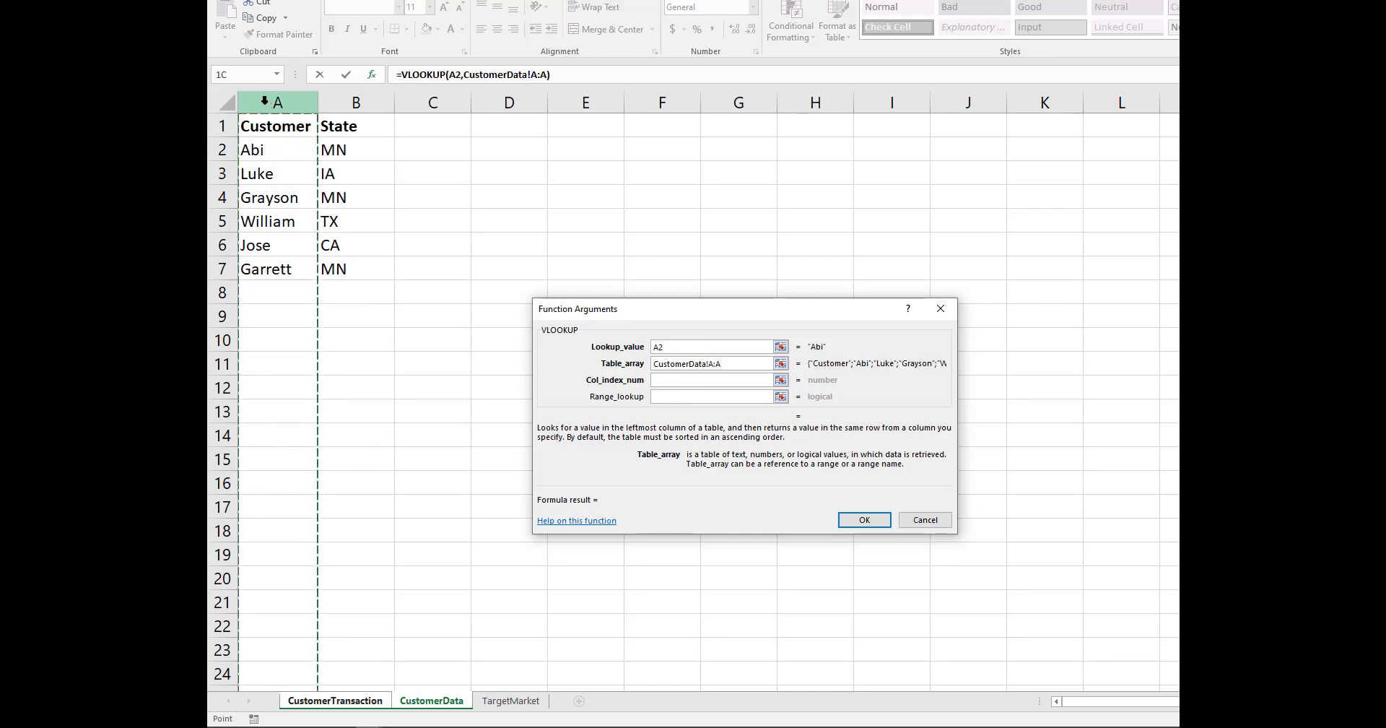
pyautogui.moveTo(264, 103); pyautogui.dragTo(335, 105)
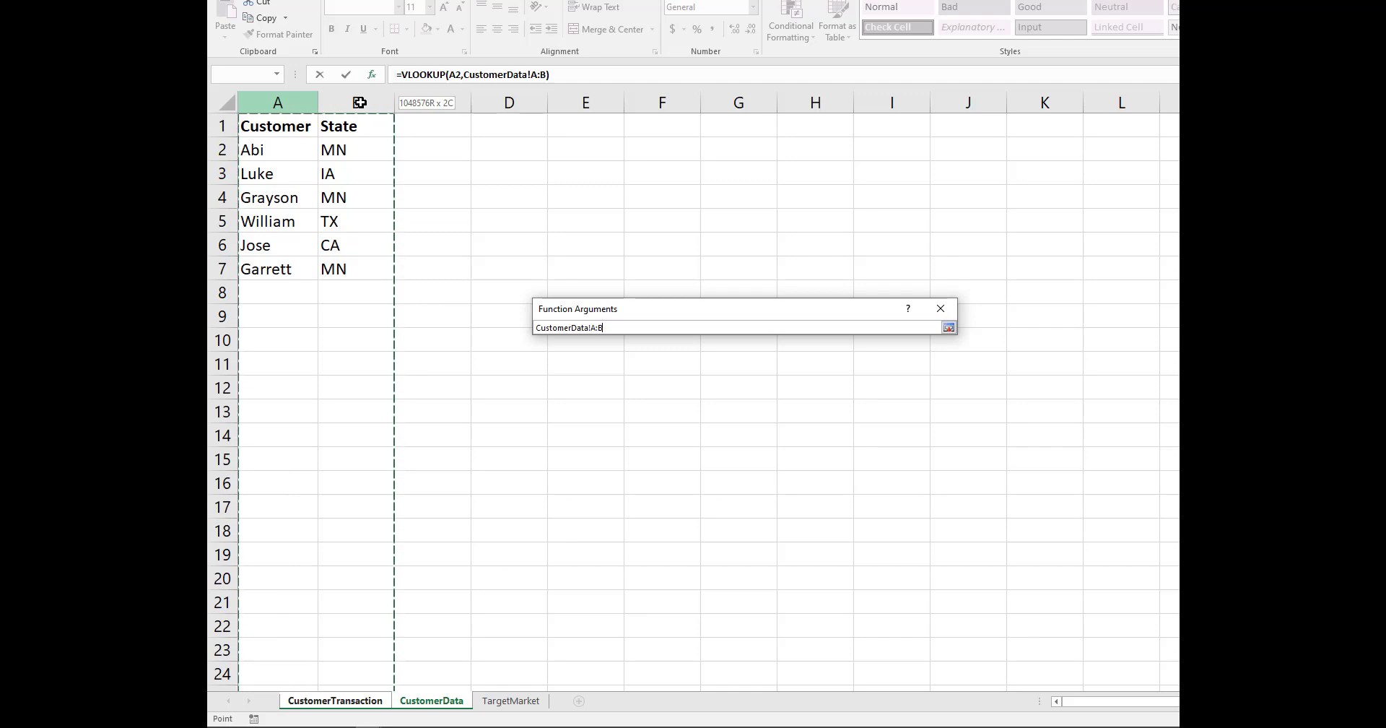
pyautogui.moveTo(359, 103); pyautogui.dragTo(360, 103)
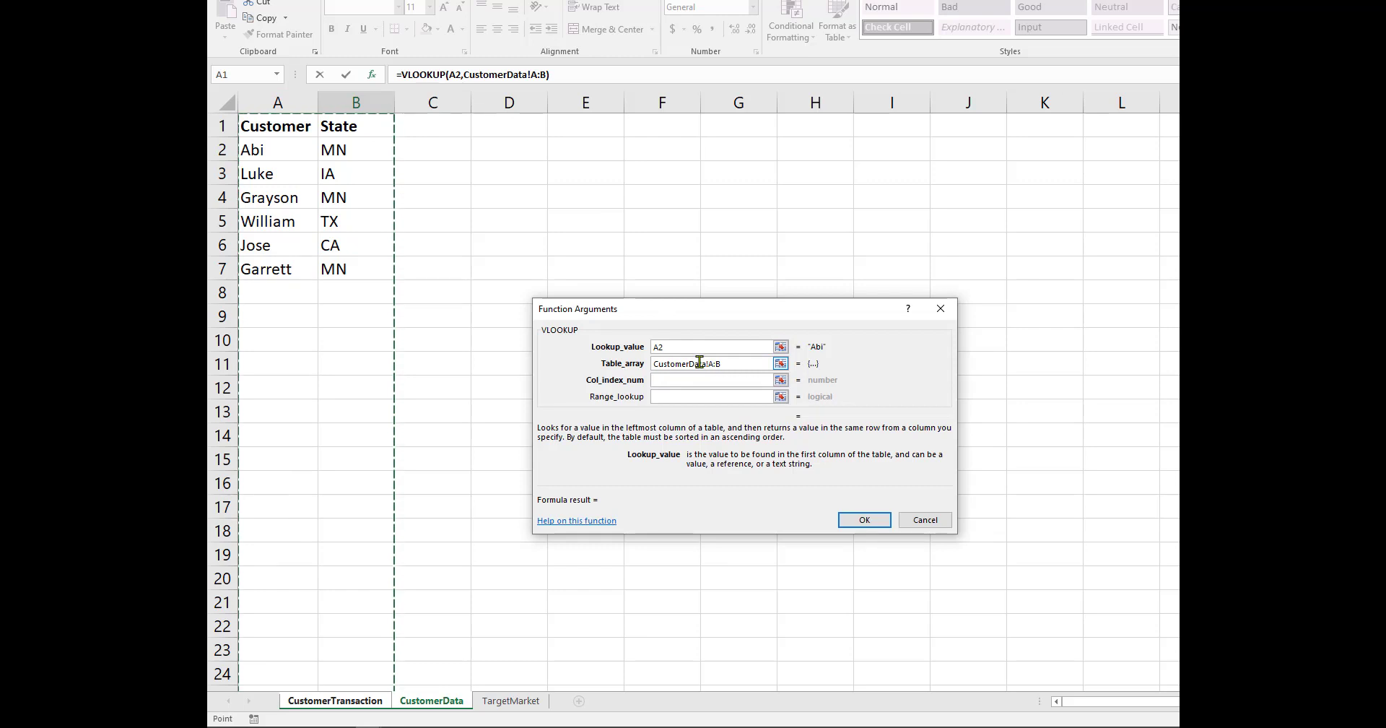
# - Complete the State VLOOKUP with column index 2 and range lookup 0, and fill it down from B2 to B7
pyautogui.click(660, 381)
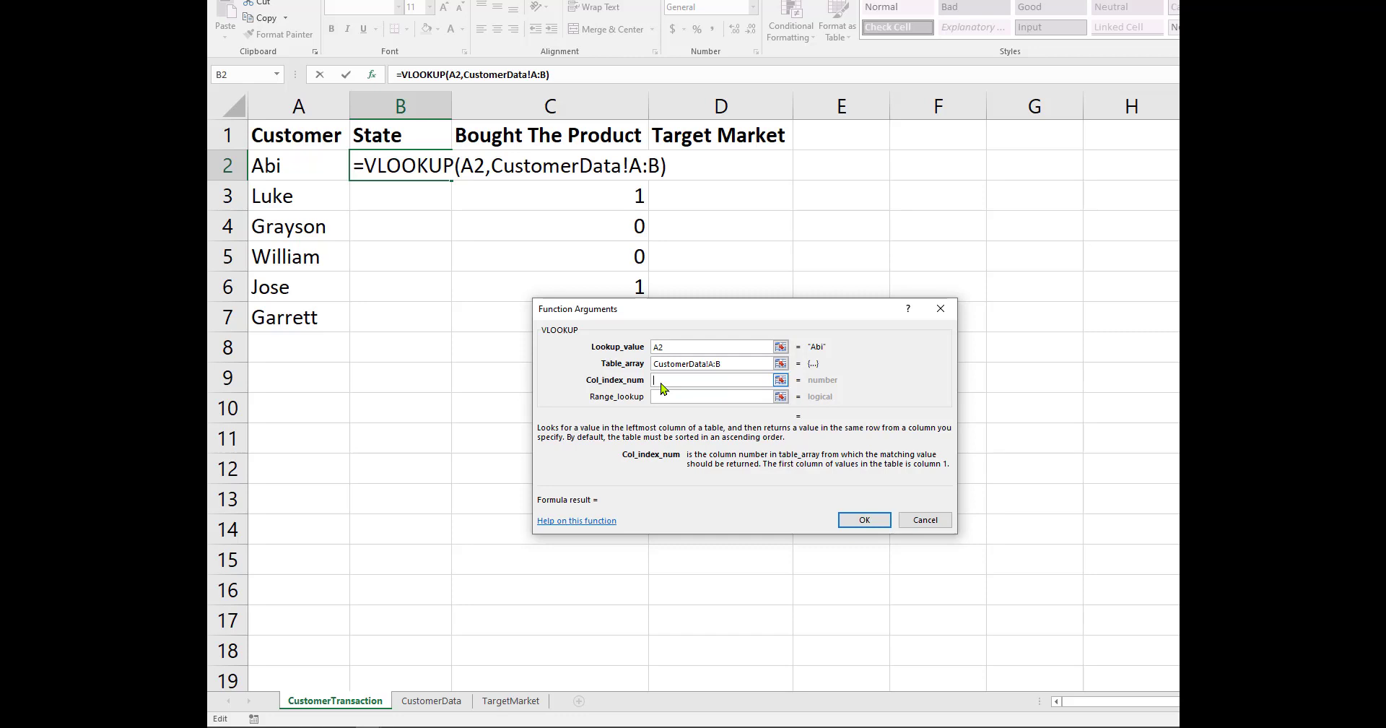
pyautogui.write('2')
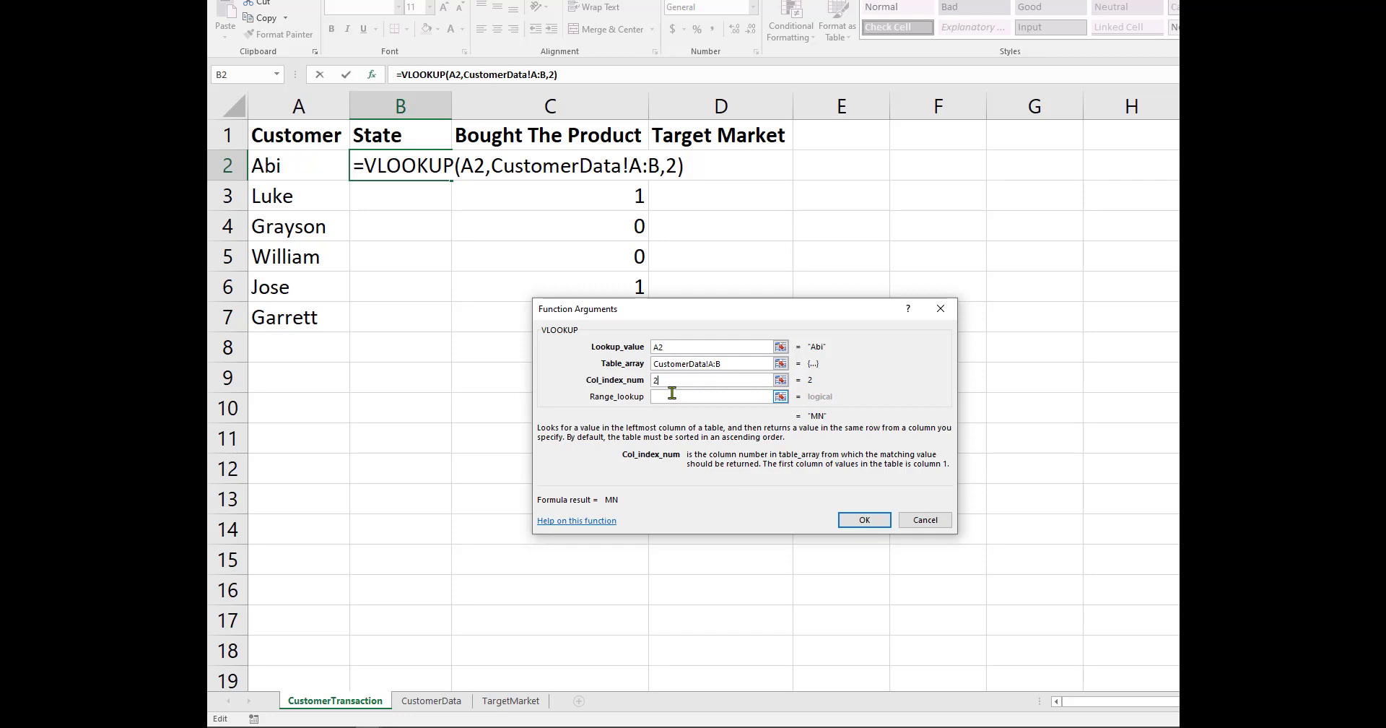
pyautogui.click(673, 396)
pyautogui.write('0')
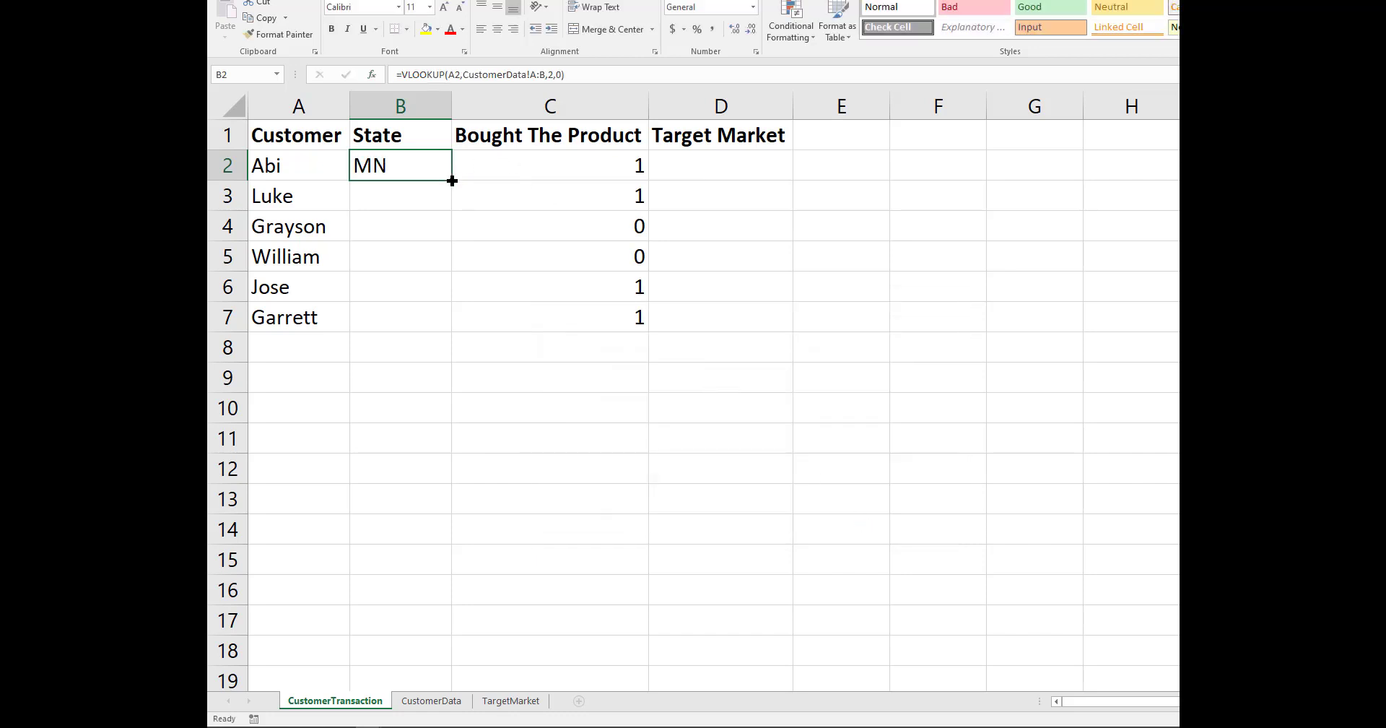
pyautogui.moveTo(452, 180); pyautogui.dragTo(433, 331)
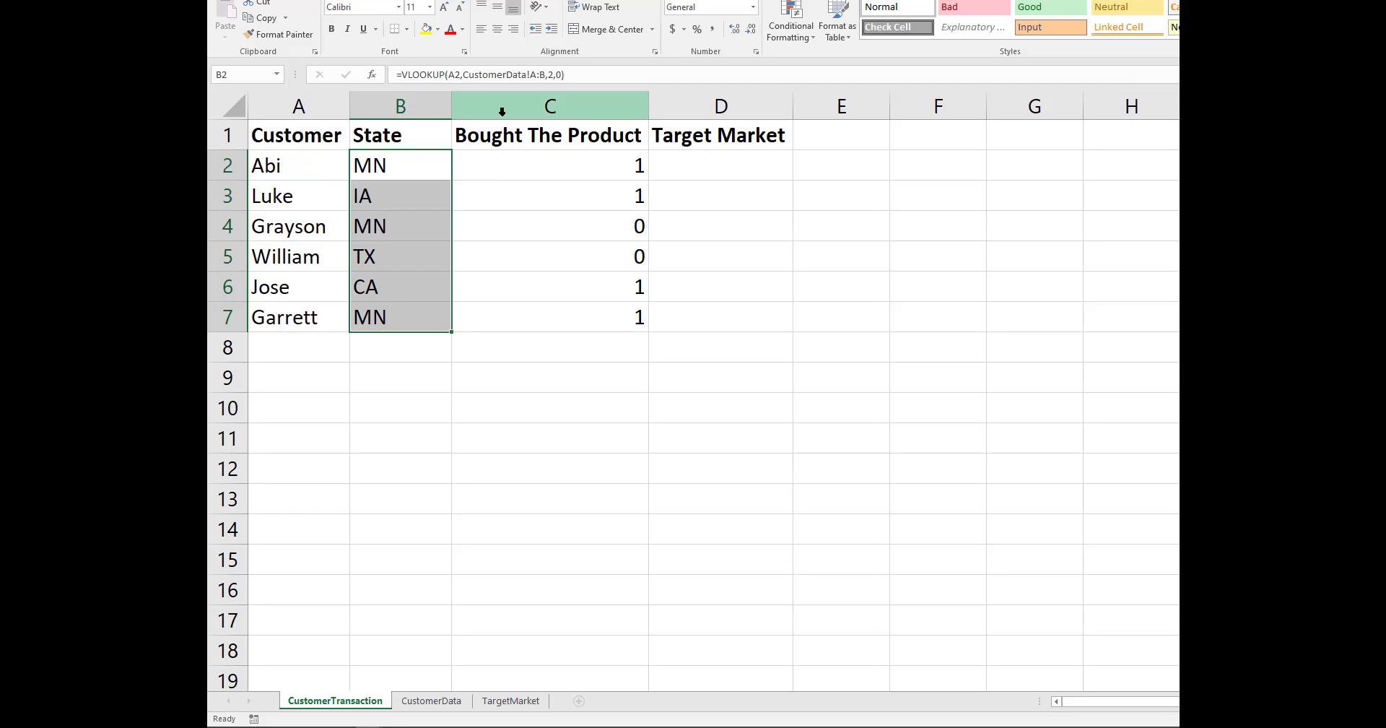
# - Check the Target Market values by state on the TargetMarket sheet and the CustomerData columns, and return to cell D2 of CustomerTransaction
pyautogui.click(722, 176)
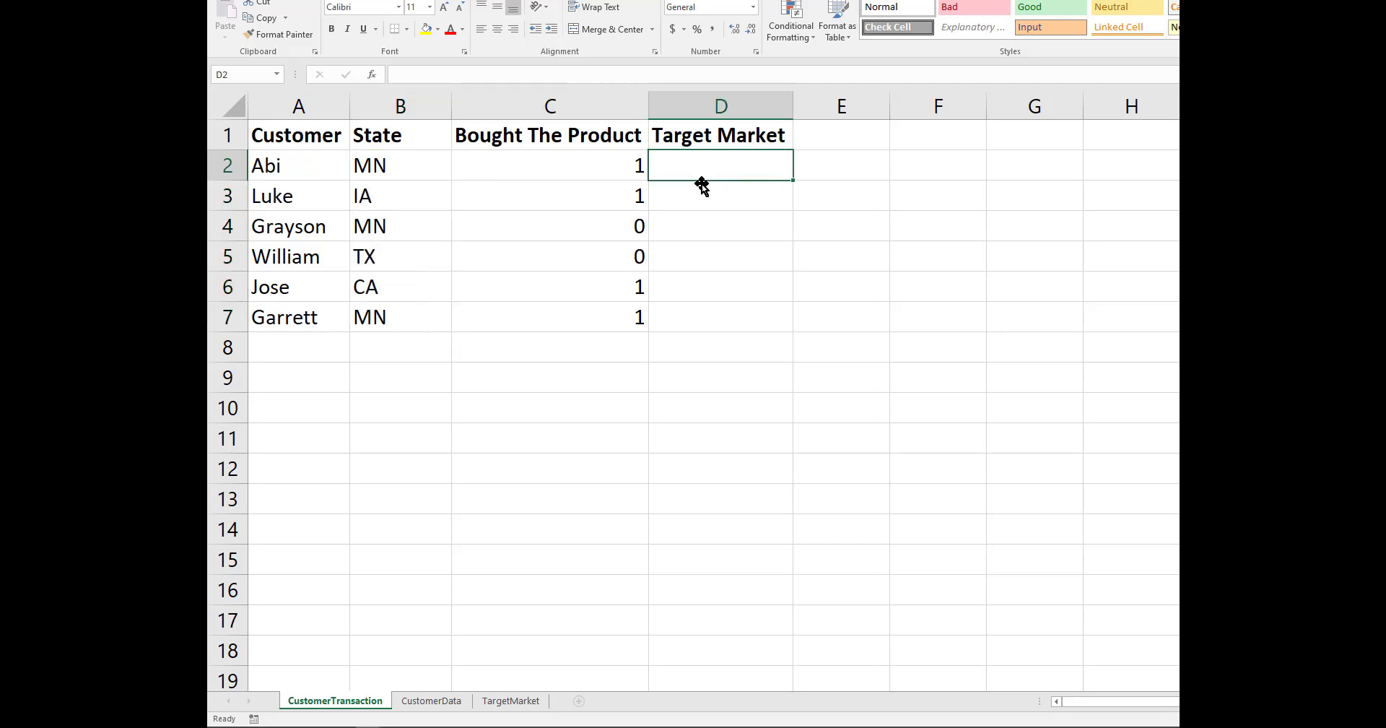
pyautogui.click(491, 704)
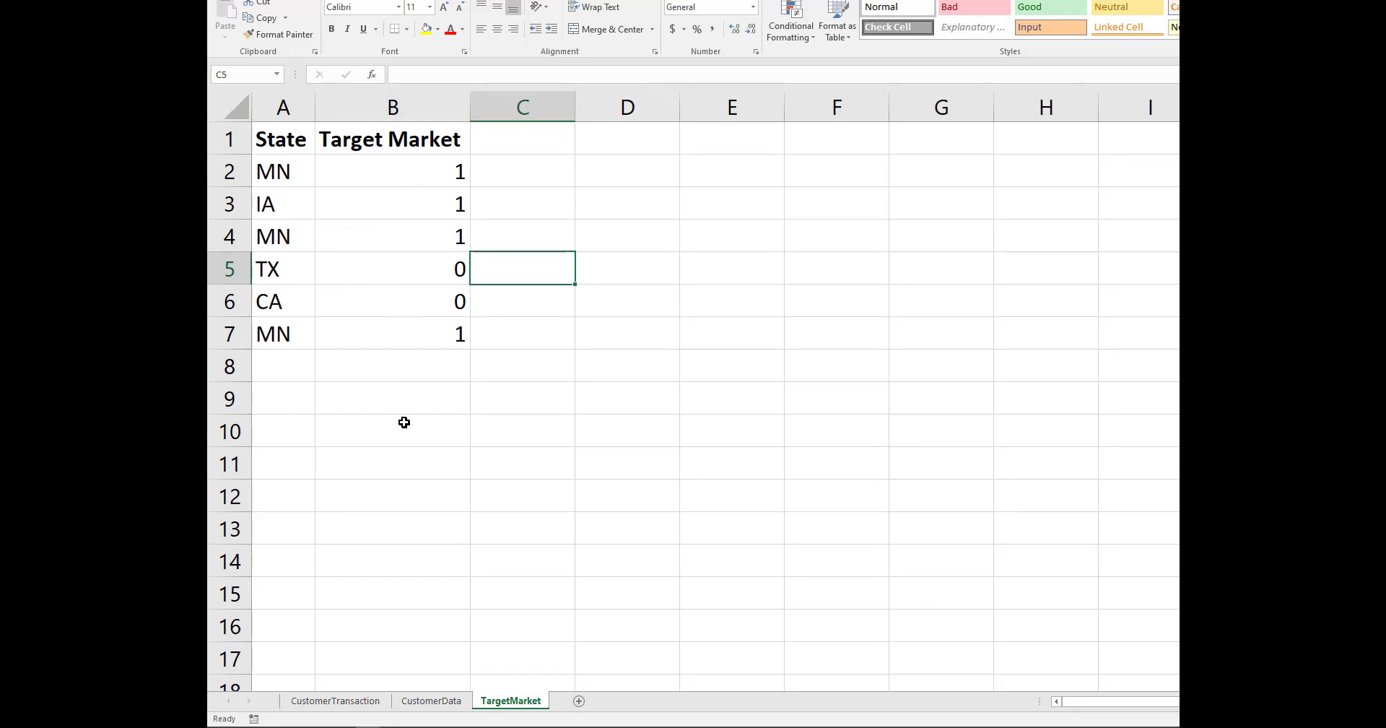
pyautogui.click(424, 702)
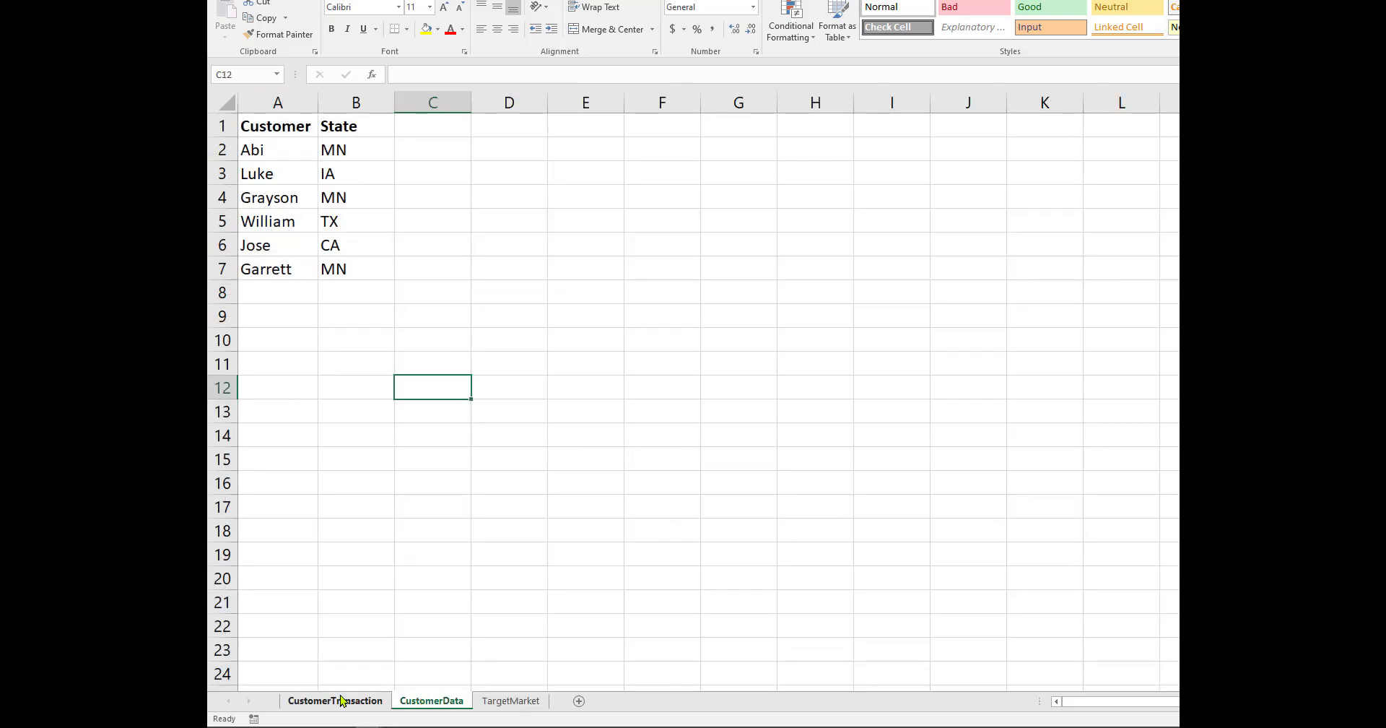
pyautogui.click(428, 133)
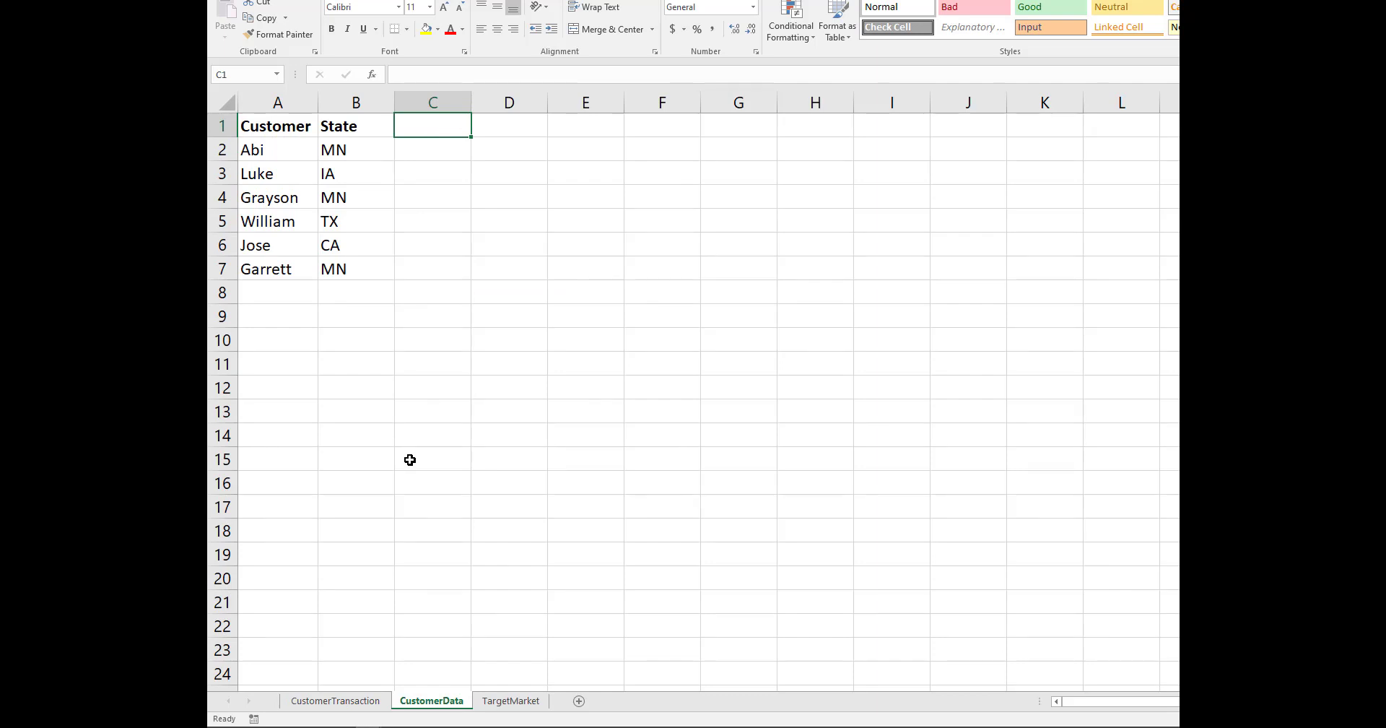
pyautogui.click(349, 701)
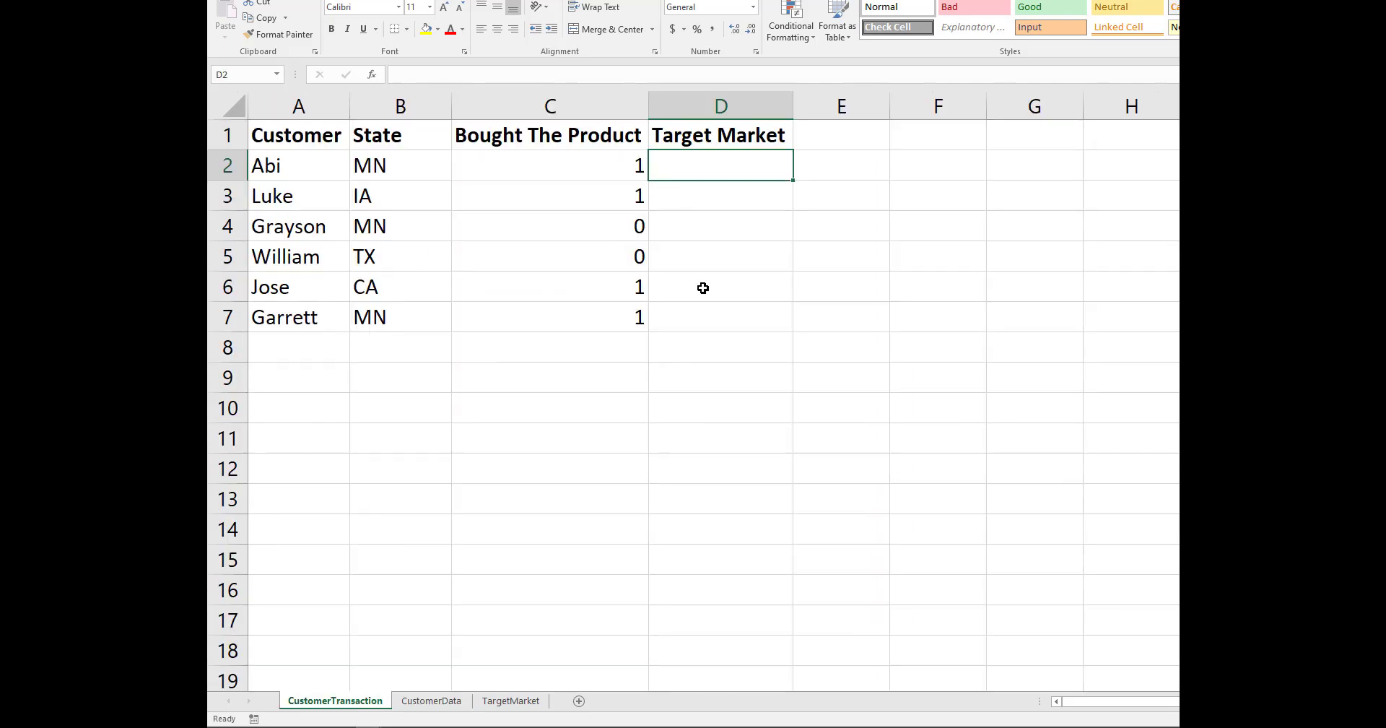
pyautogui.write('=vl')
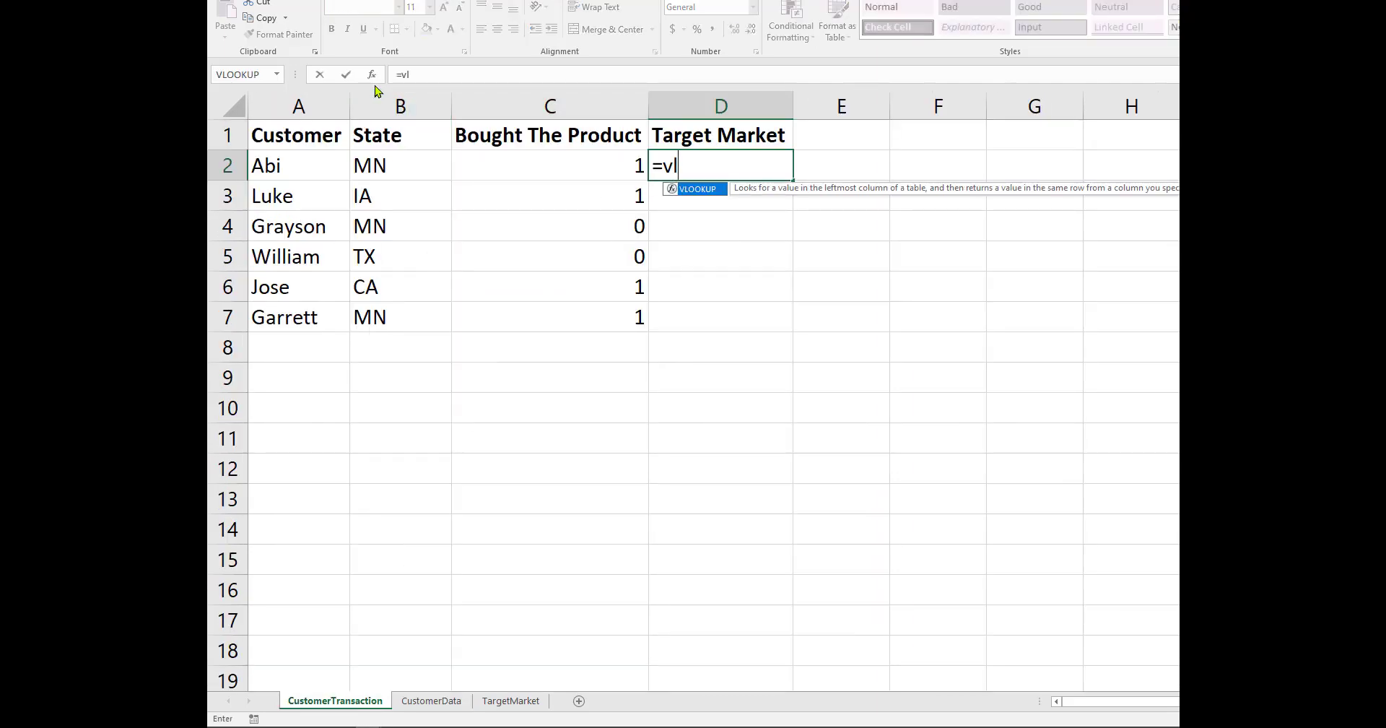
pyautogui.click(372, 80)
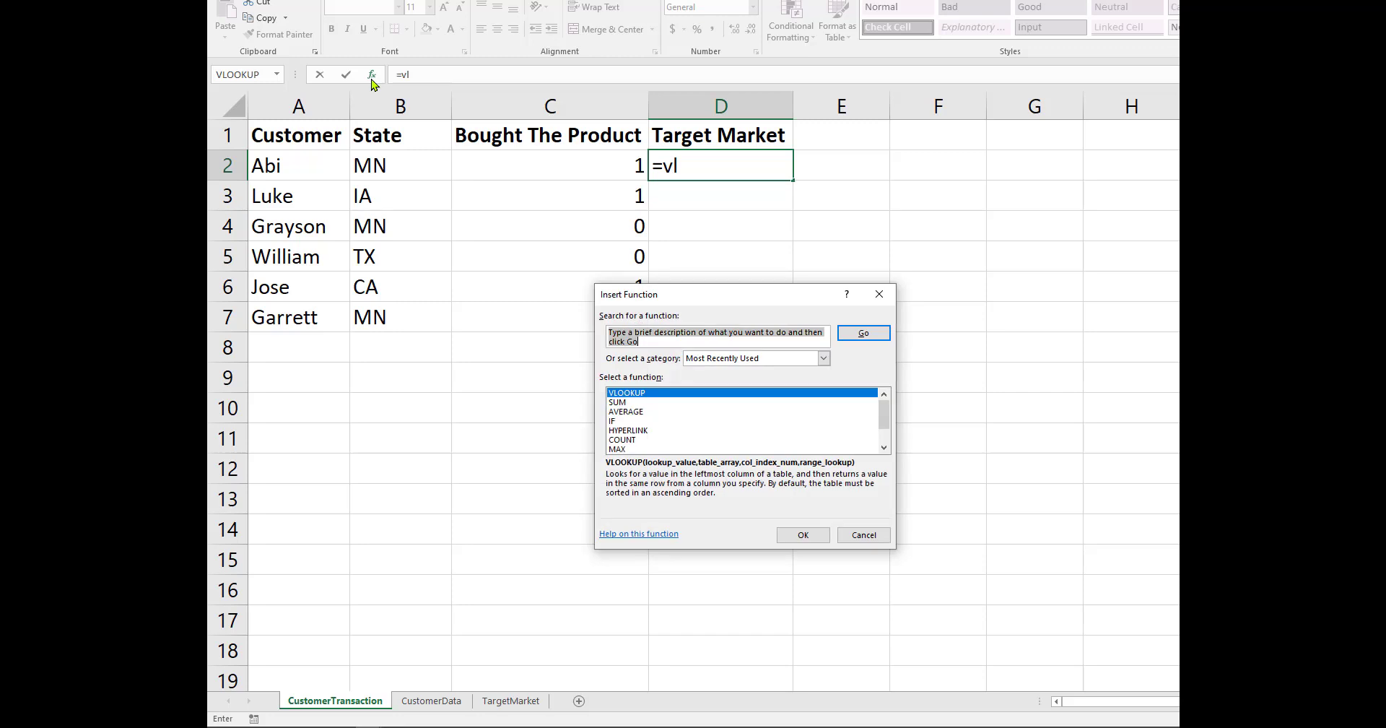
pyautogui.doubleClick(627, 393)
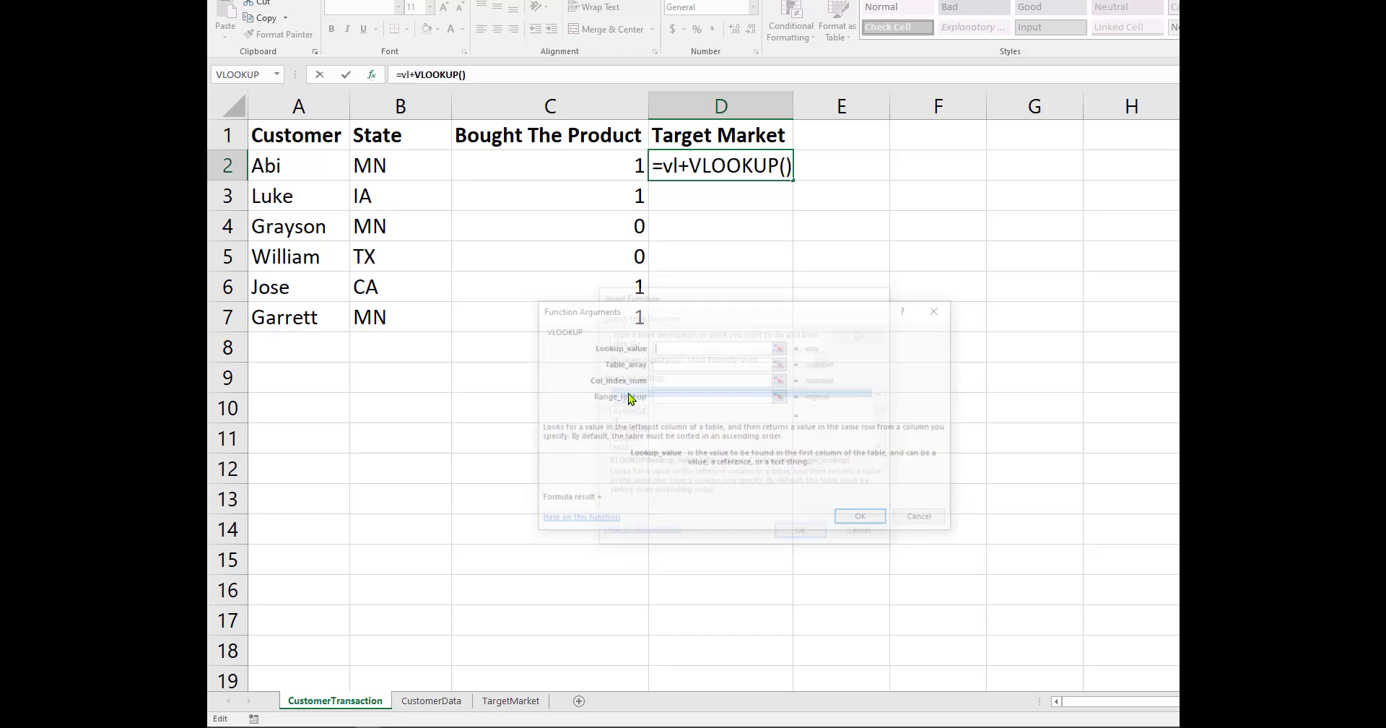
pyautogui.click(383, 168)
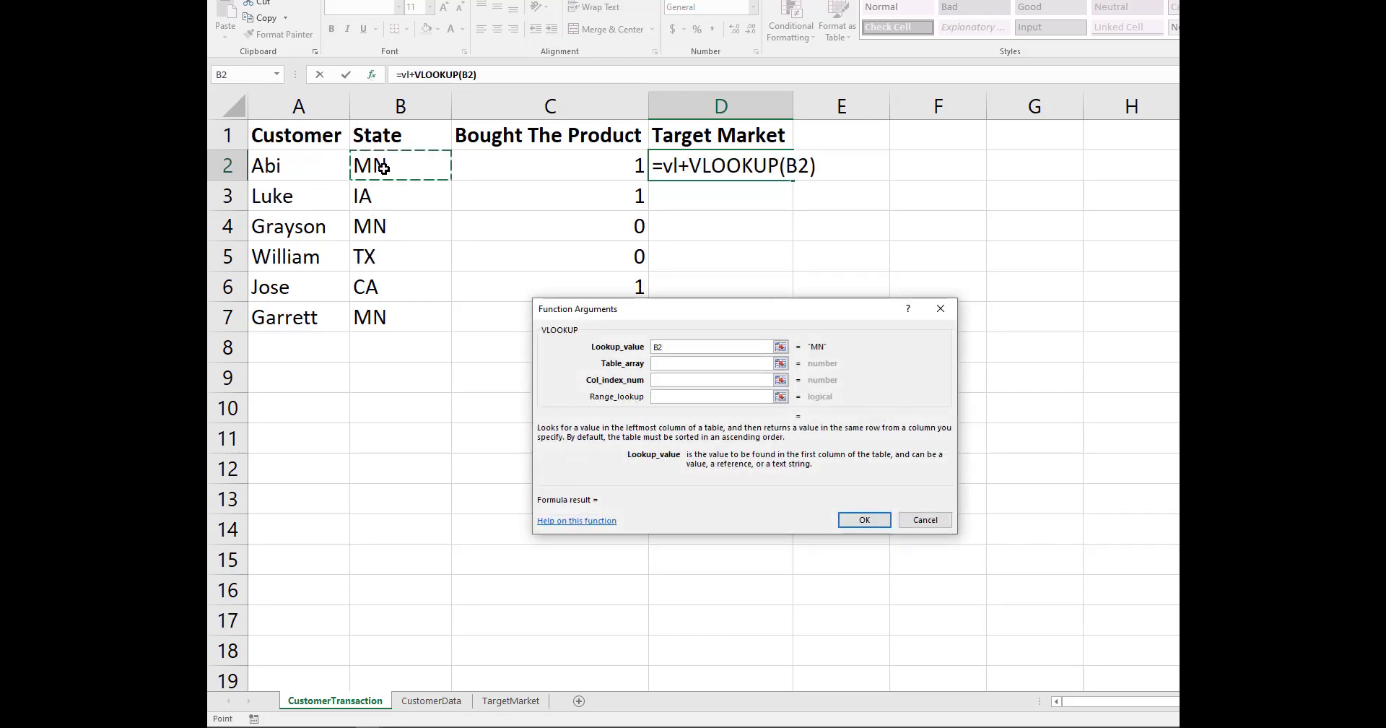
pyautogui.press('BackSpace')
pyautogui.press('Escape')
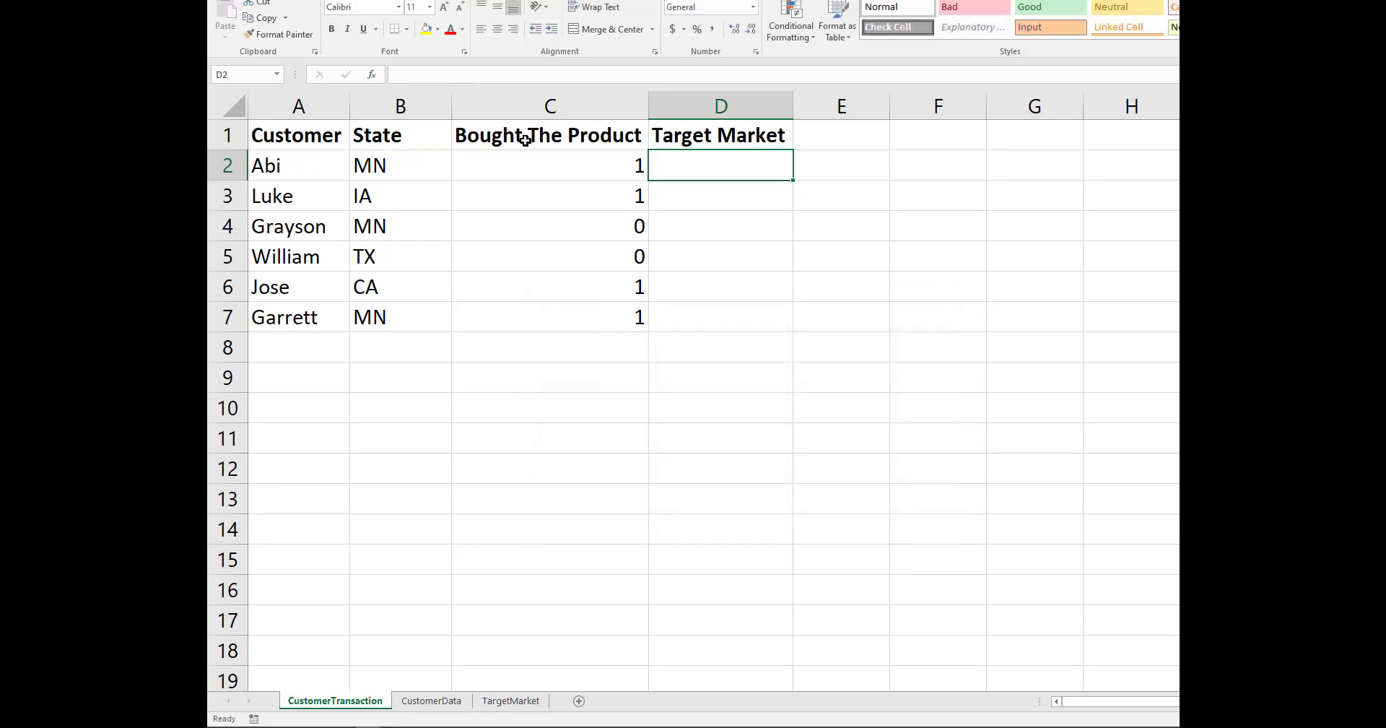
# - Start a VLOOKUP in D2 with B2 as the lookup value and columns A:B of the TargetMarket sheet as the table array
pyautogui.write('=VLOOKUP(')
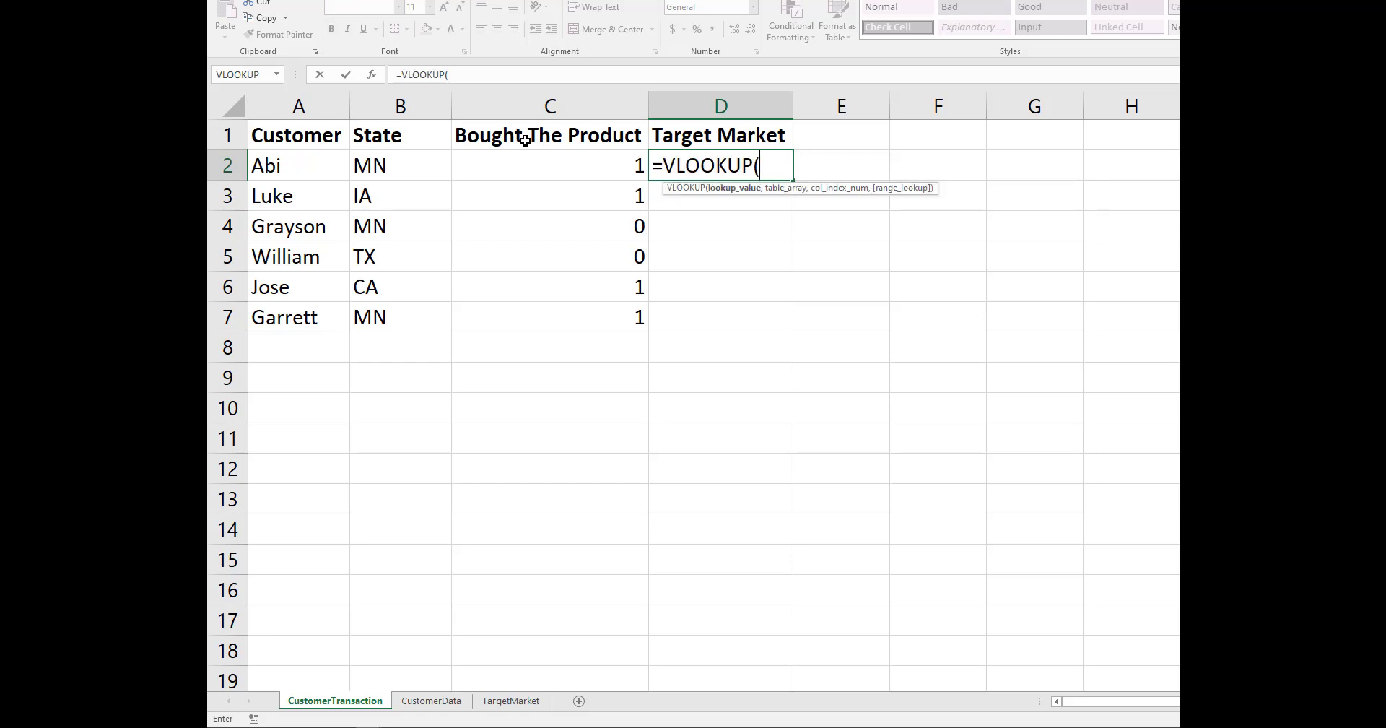
pyautogui.click(372, 75)
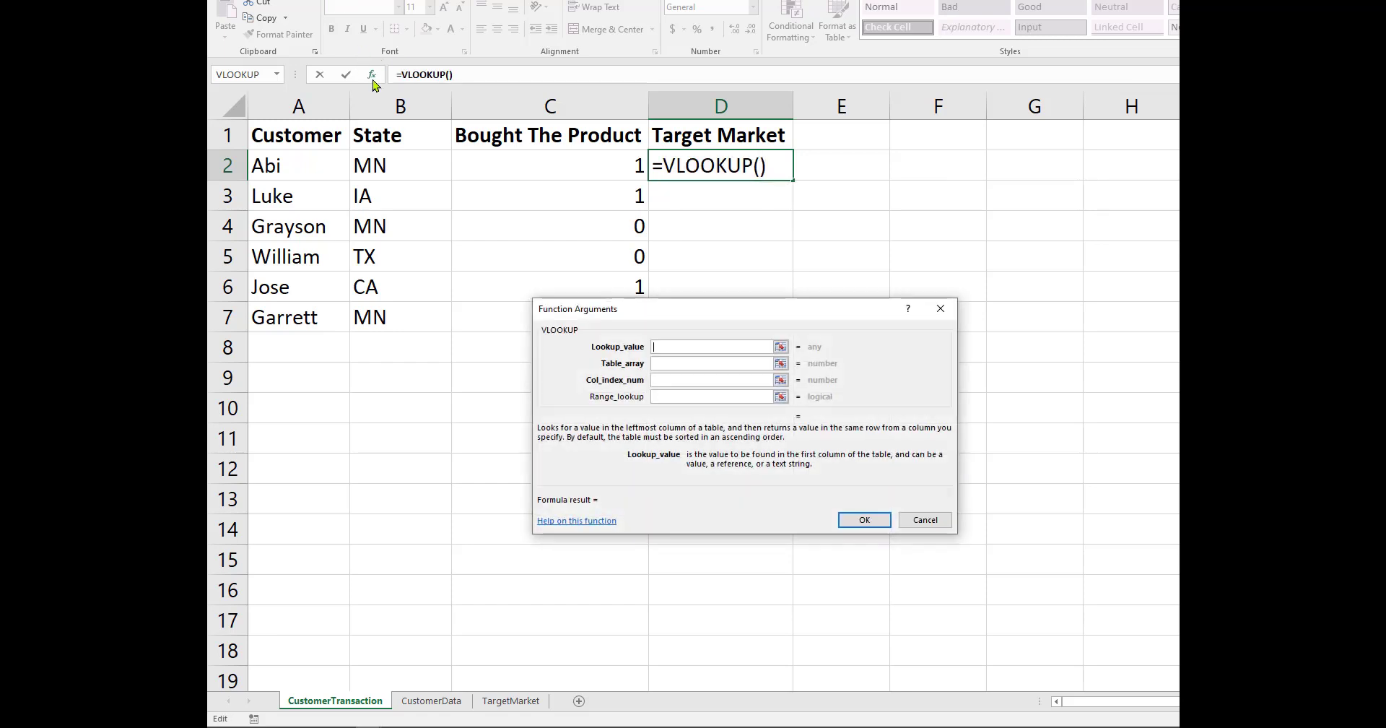
pyautogui.click(398, 173)
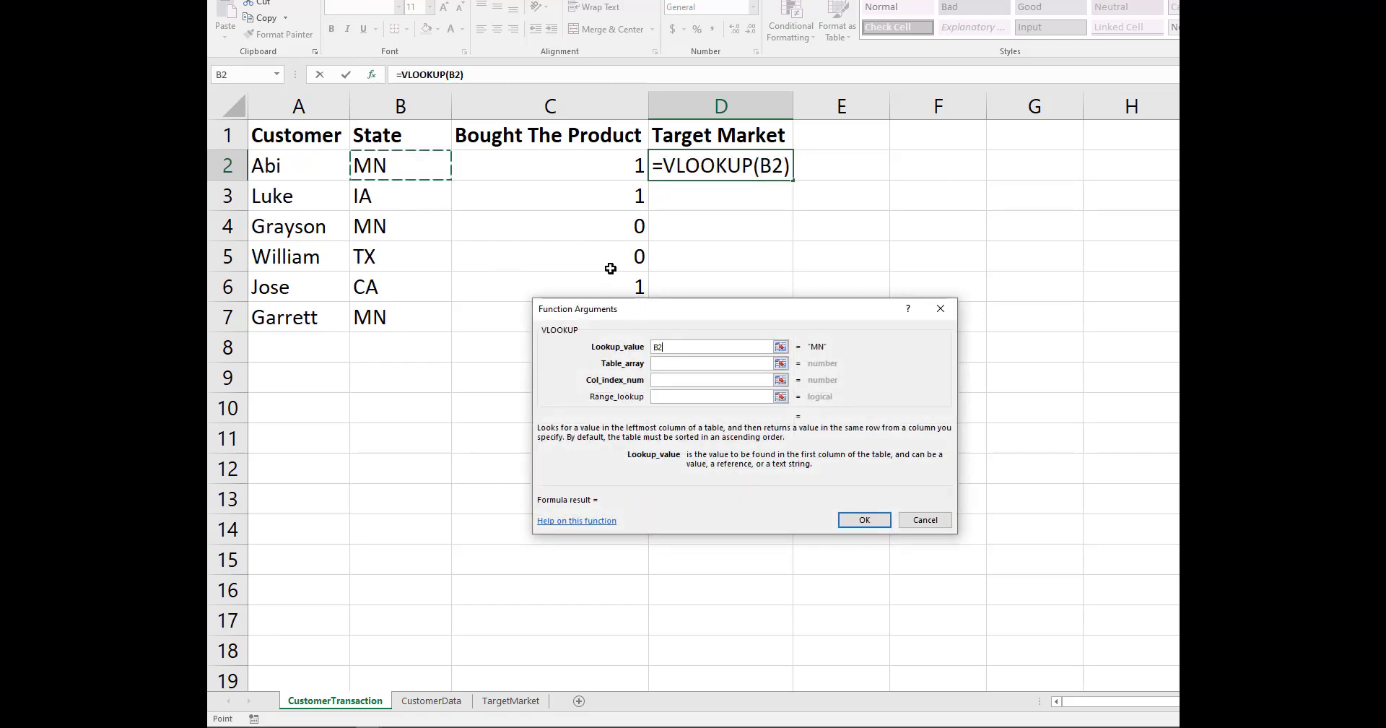
pyautogui.click(682, 364)
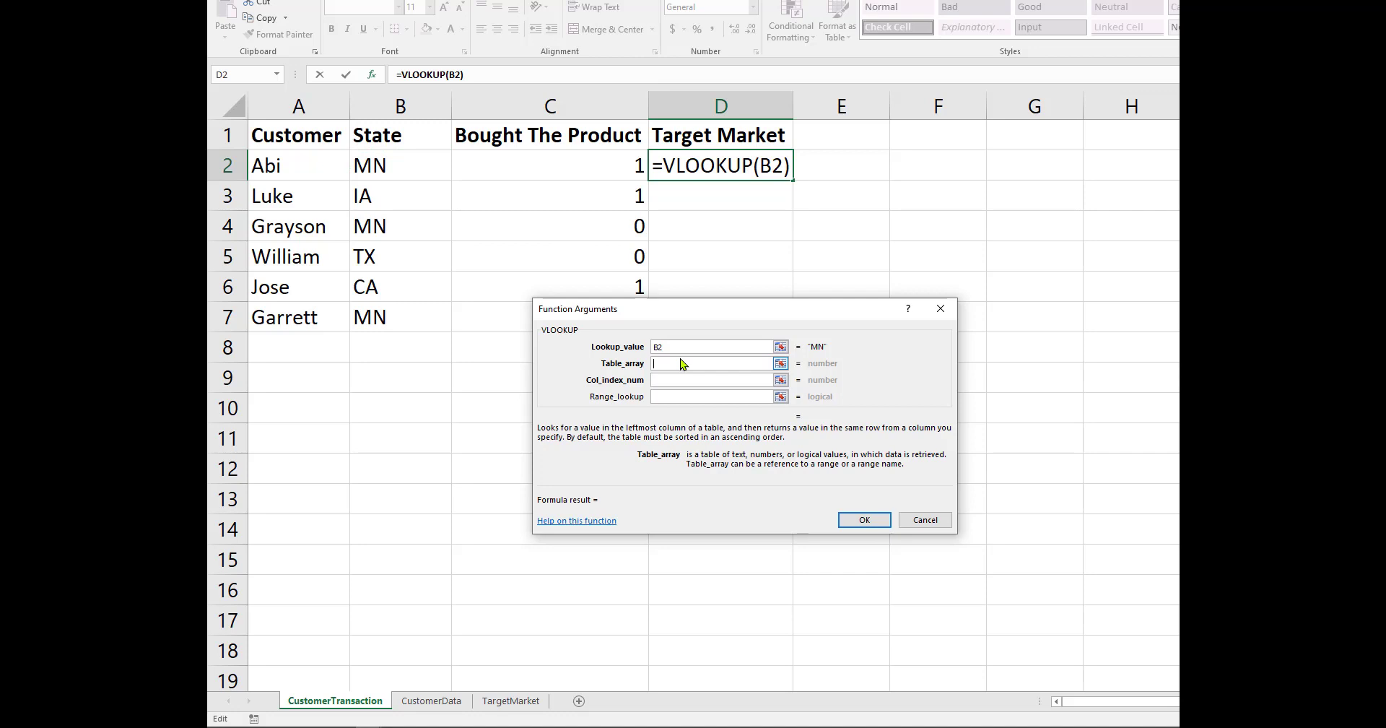
pyautogui.click(497, 706)
pyautogui.moveTo(289, 109); pyautogui.dragTo(381, 106)
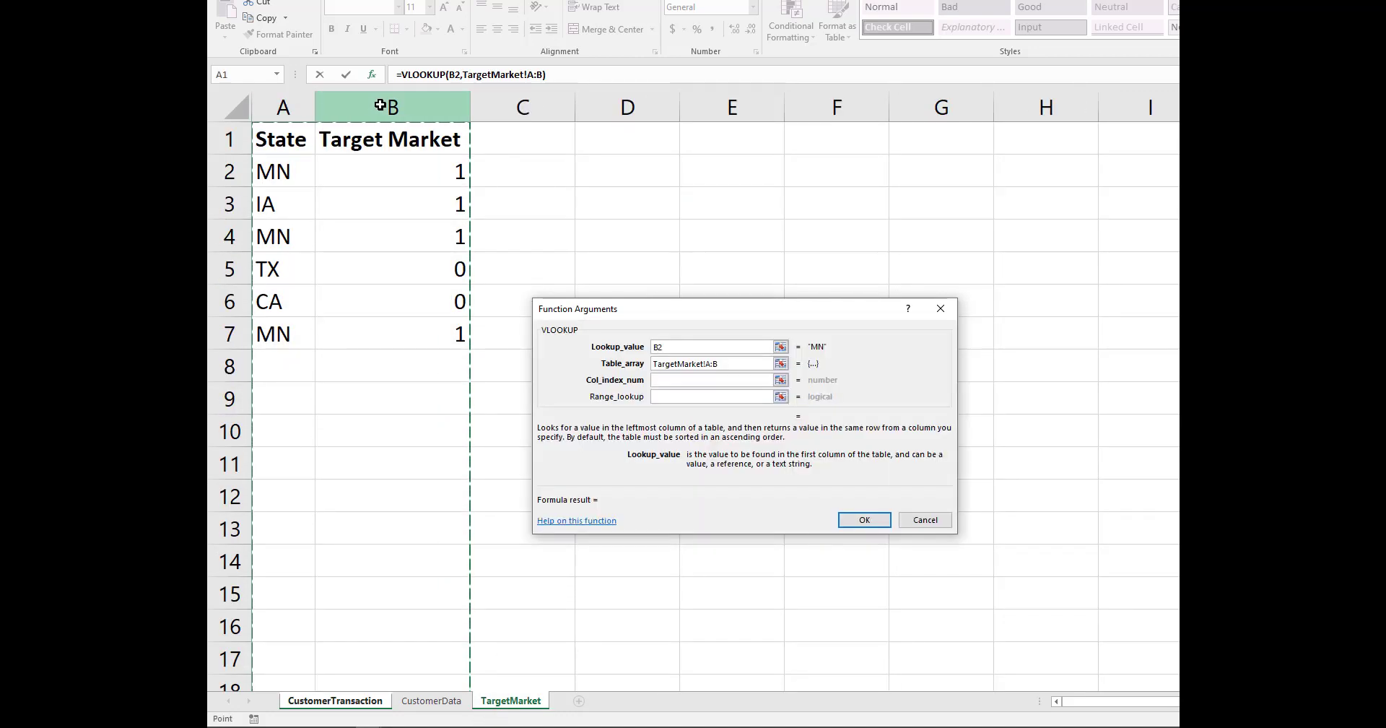
# - Complete the Target Market VLOOKUP with column index 2 and range lookup 0, and fill it down from D2 to D7
pyautogui.click(660, 379)
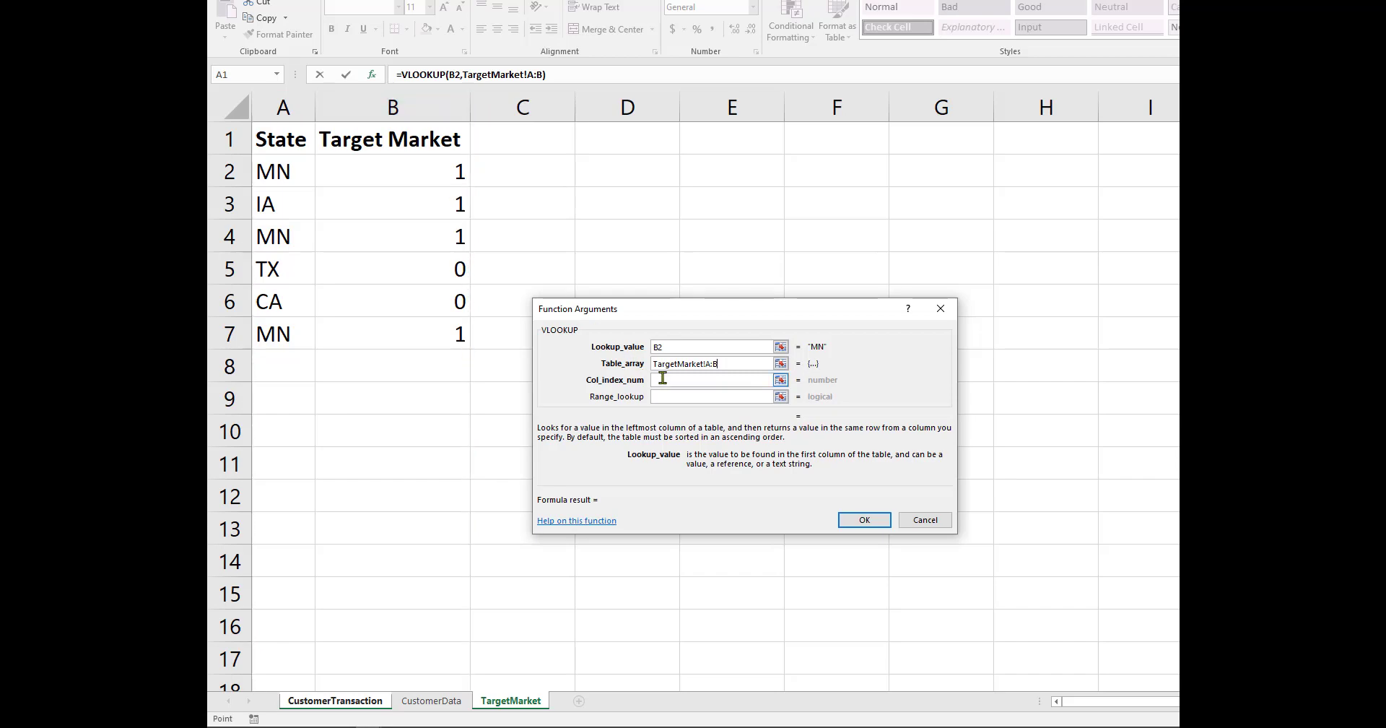
pyautogui.write('2')
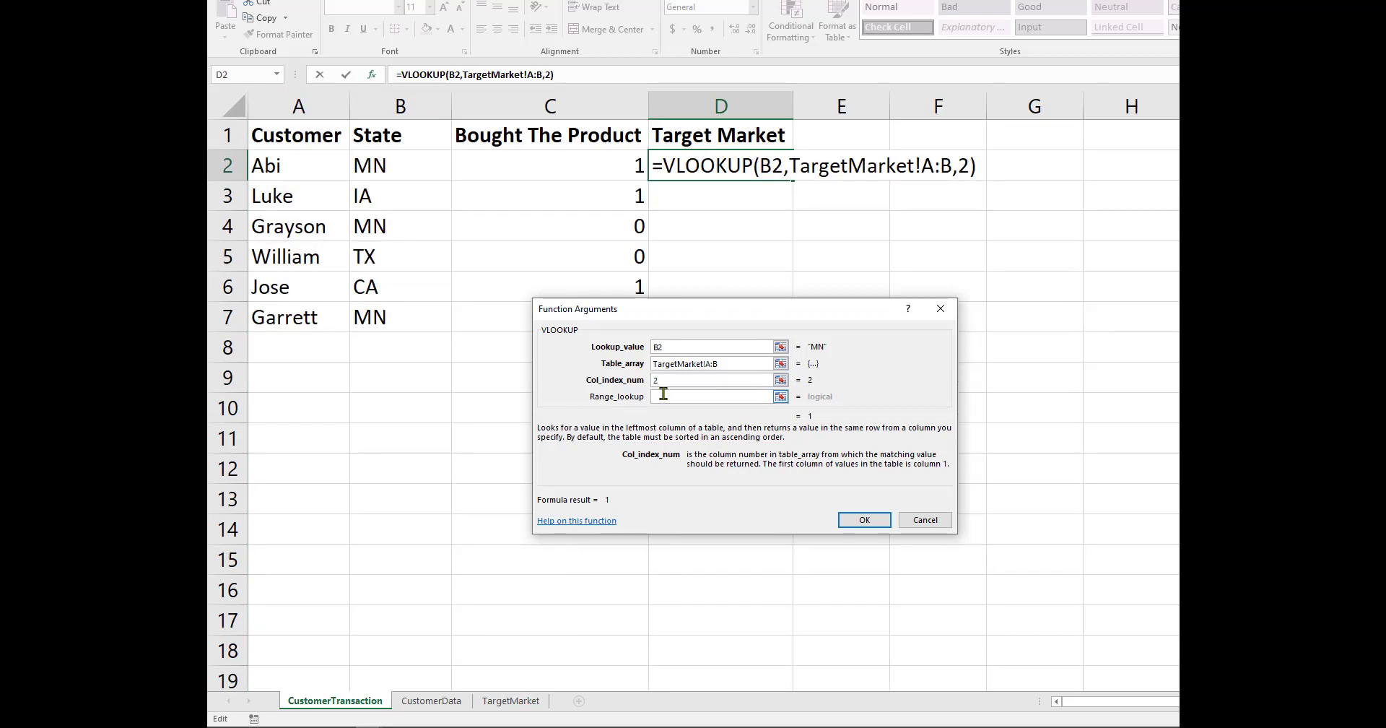
pyautogui.click(665, 397)
pyautogui.write('0')
pyautogui.press('Return')
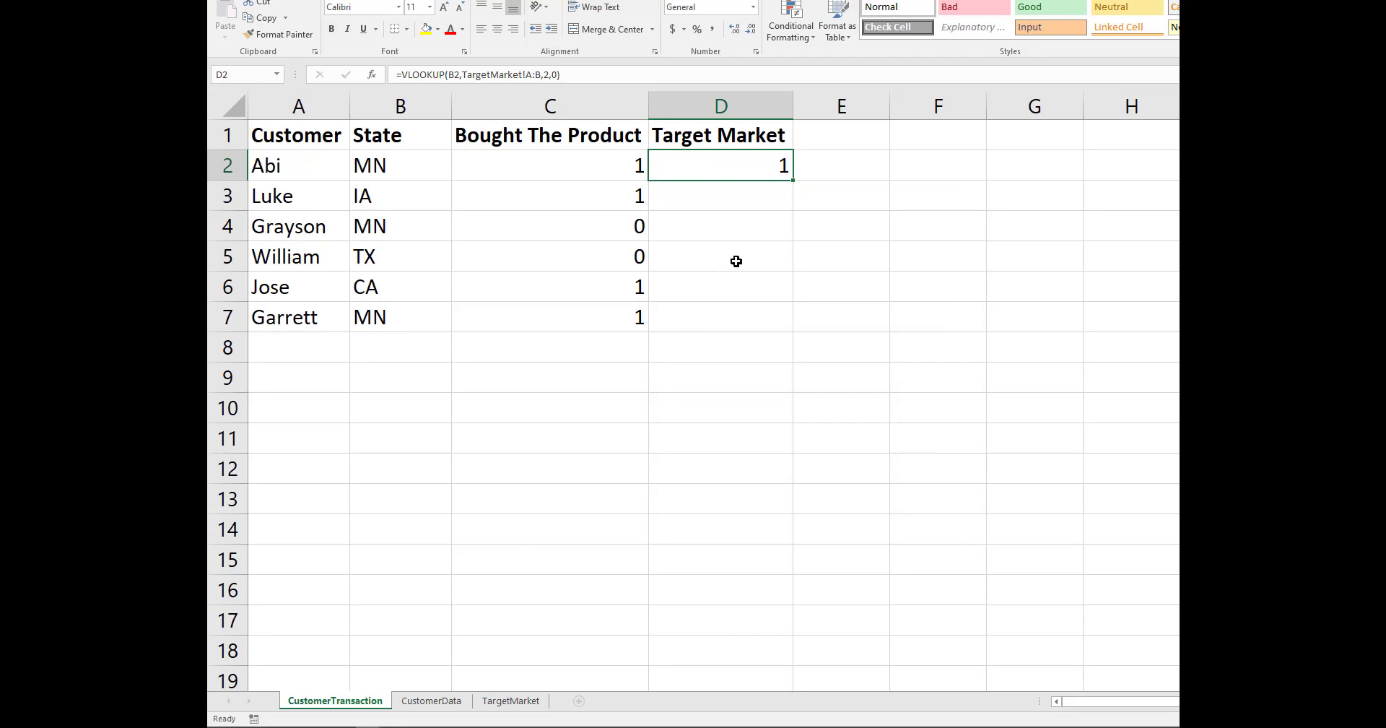
pyautogui.doubleClick(791, 180)
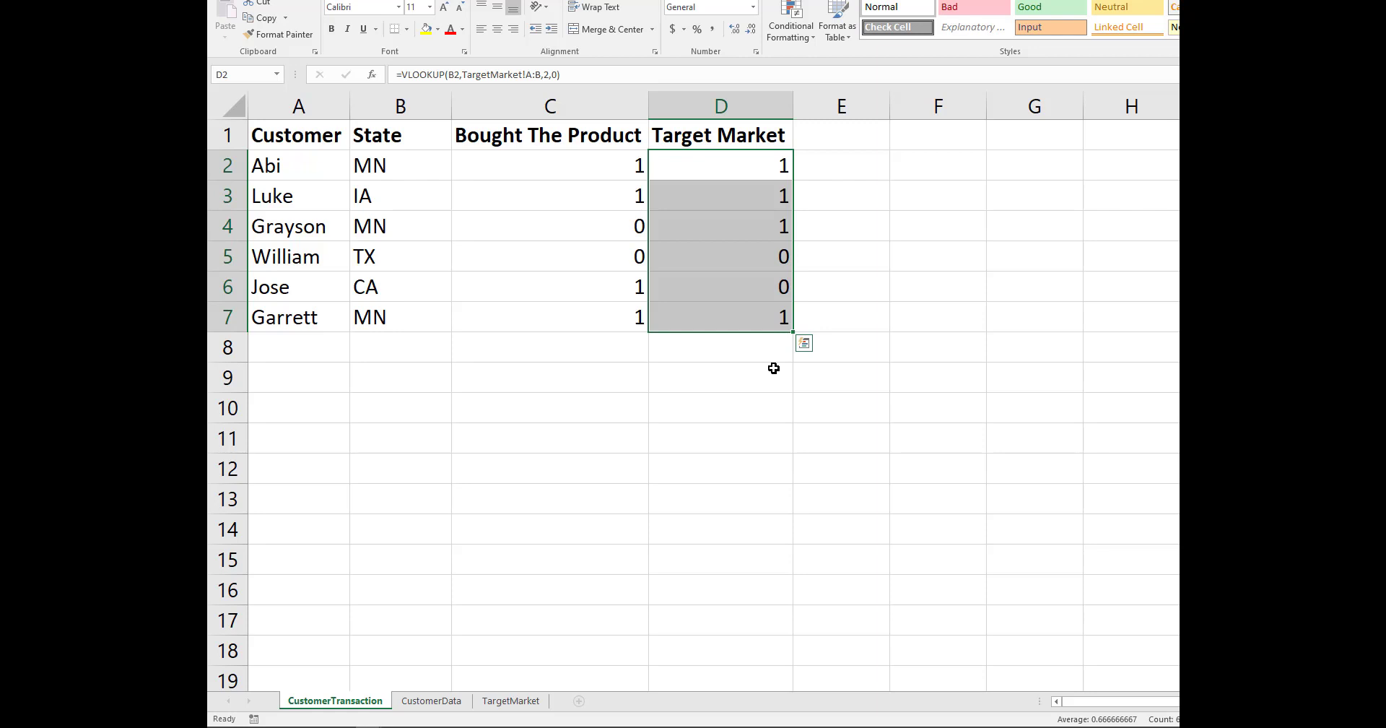
pyautogui.click(728, 429)
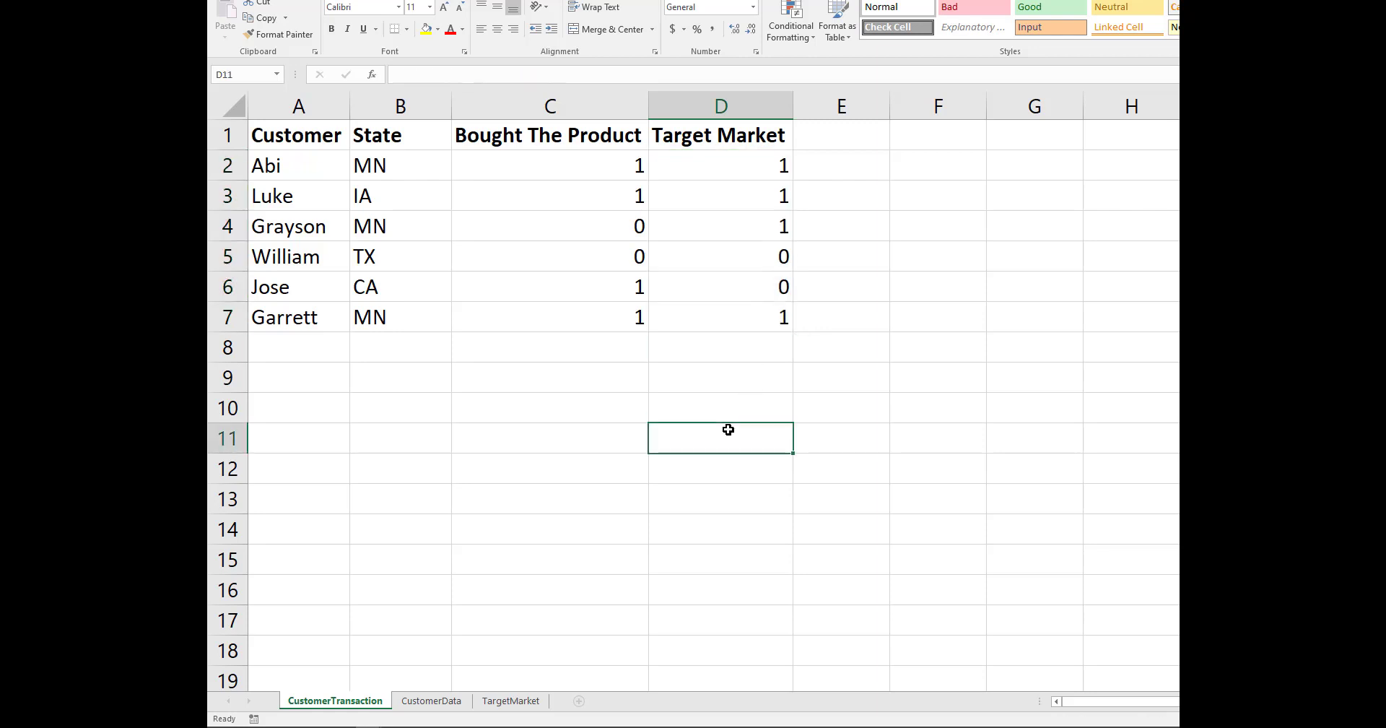
pyautogui.moveTo(597, 167); pyautogui.dragTo(597, 315)
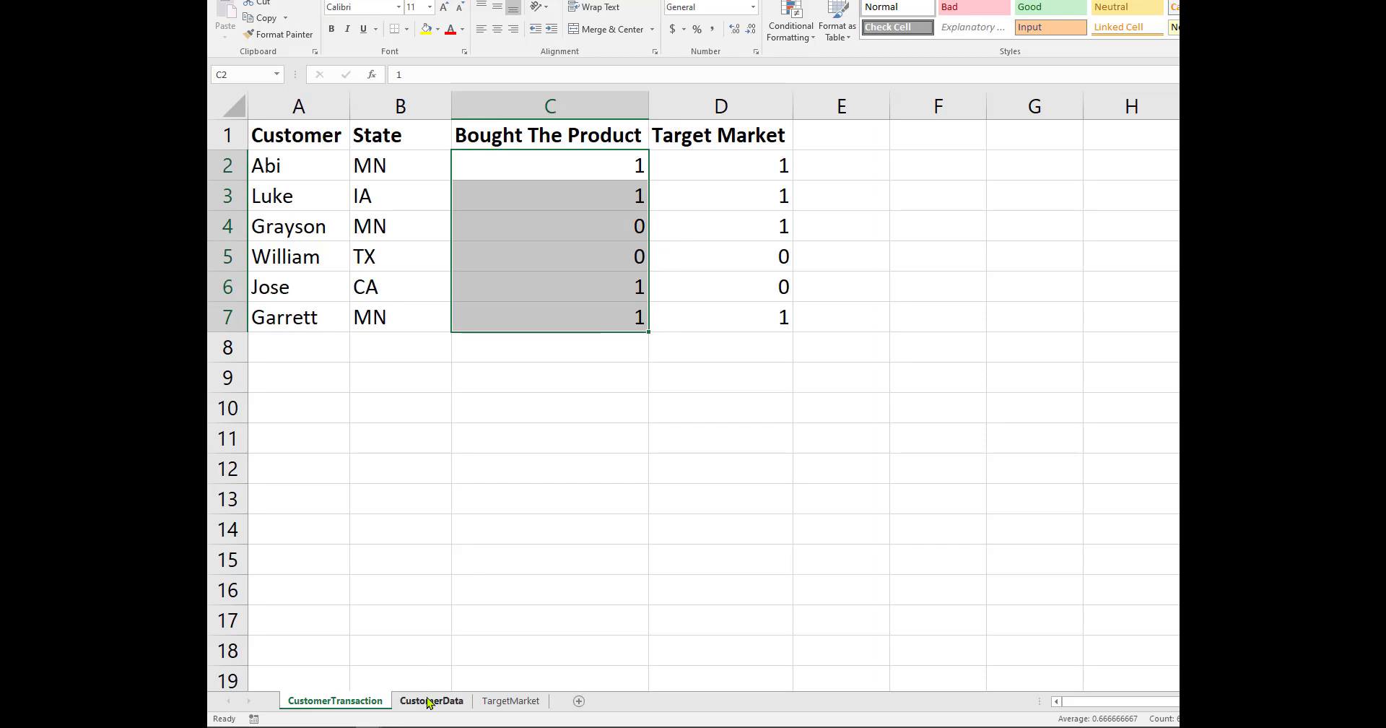
pyautogui.click(431, 700)
pyautogui.rightClick(430, 698)
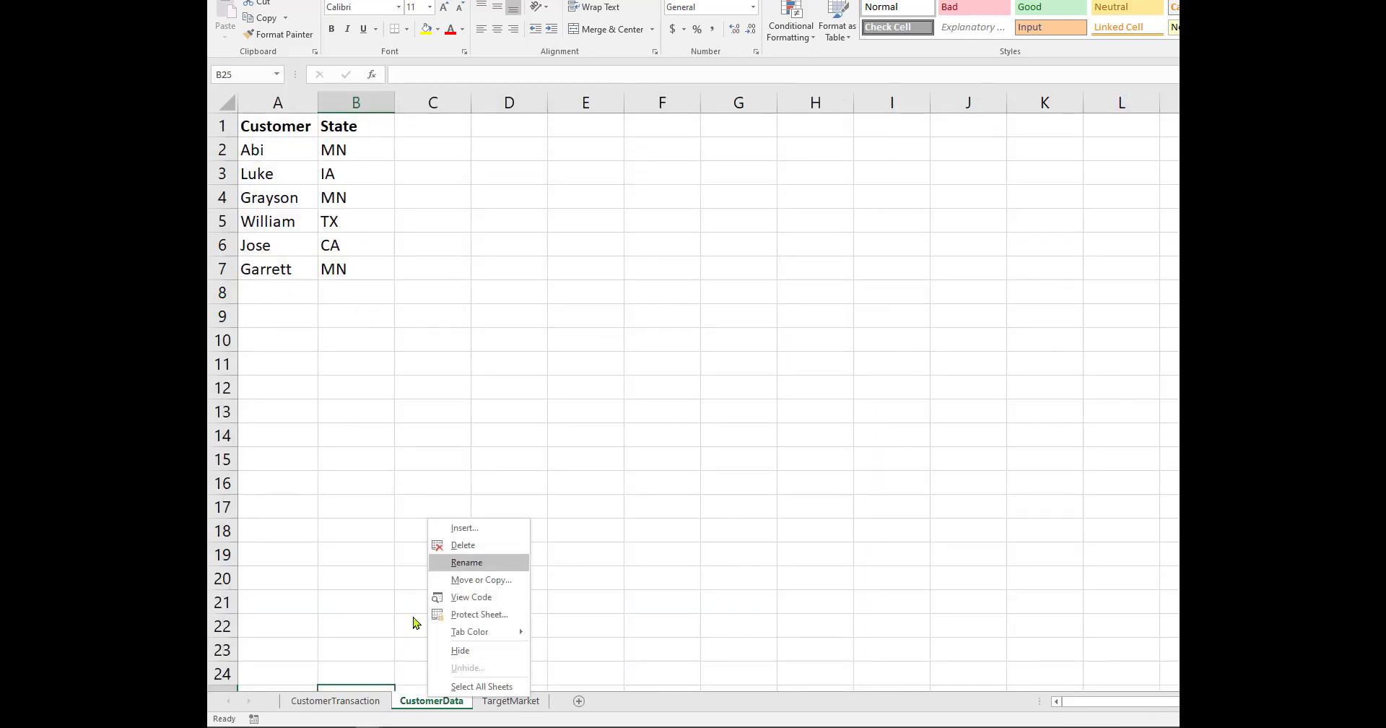
pyautogui.click(344, 701)
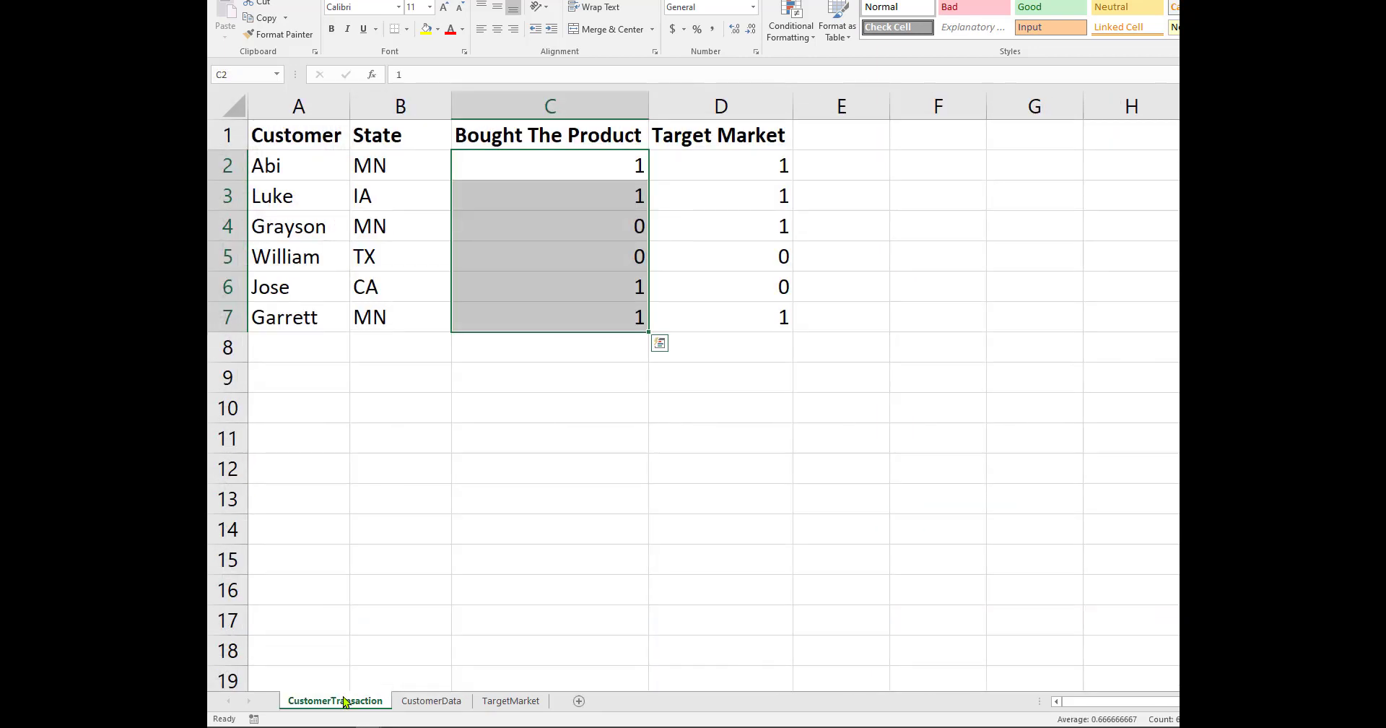
# - Enter #REF! in cell C2 as a sample error, and undo the entry
pyautogui.click(561, 178)
pyautogui.write('#REF~')
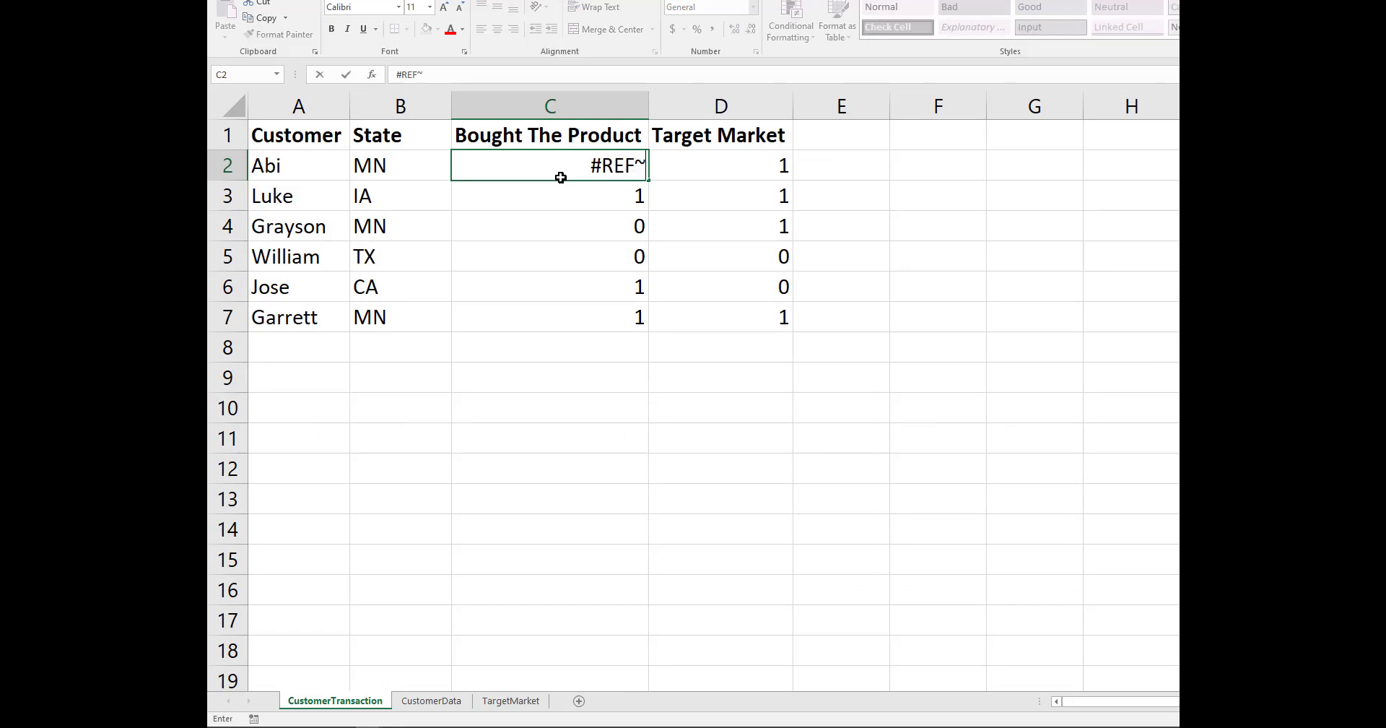
pyautogui.press('BackSpace')
pyautogui.write('!')
pyautogui.press('Return')
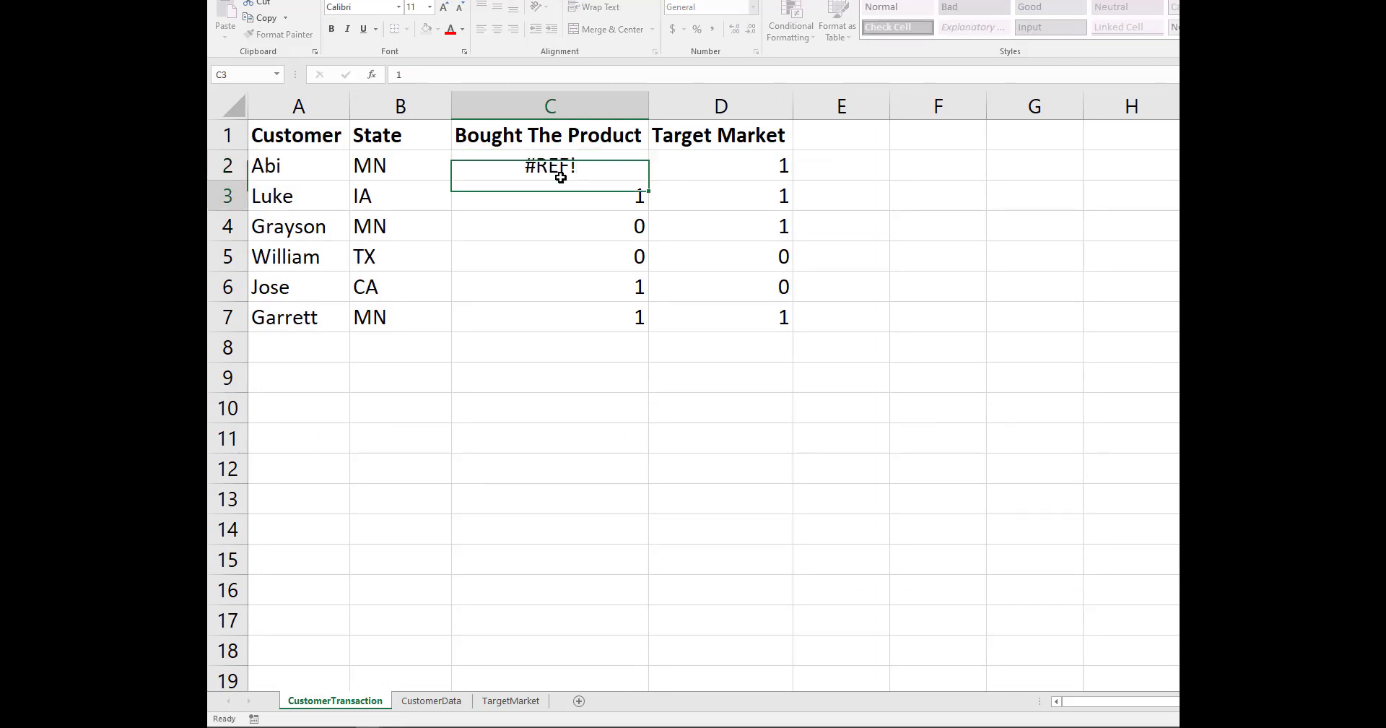
pyautogui.hotkey('ctrl', 'z')
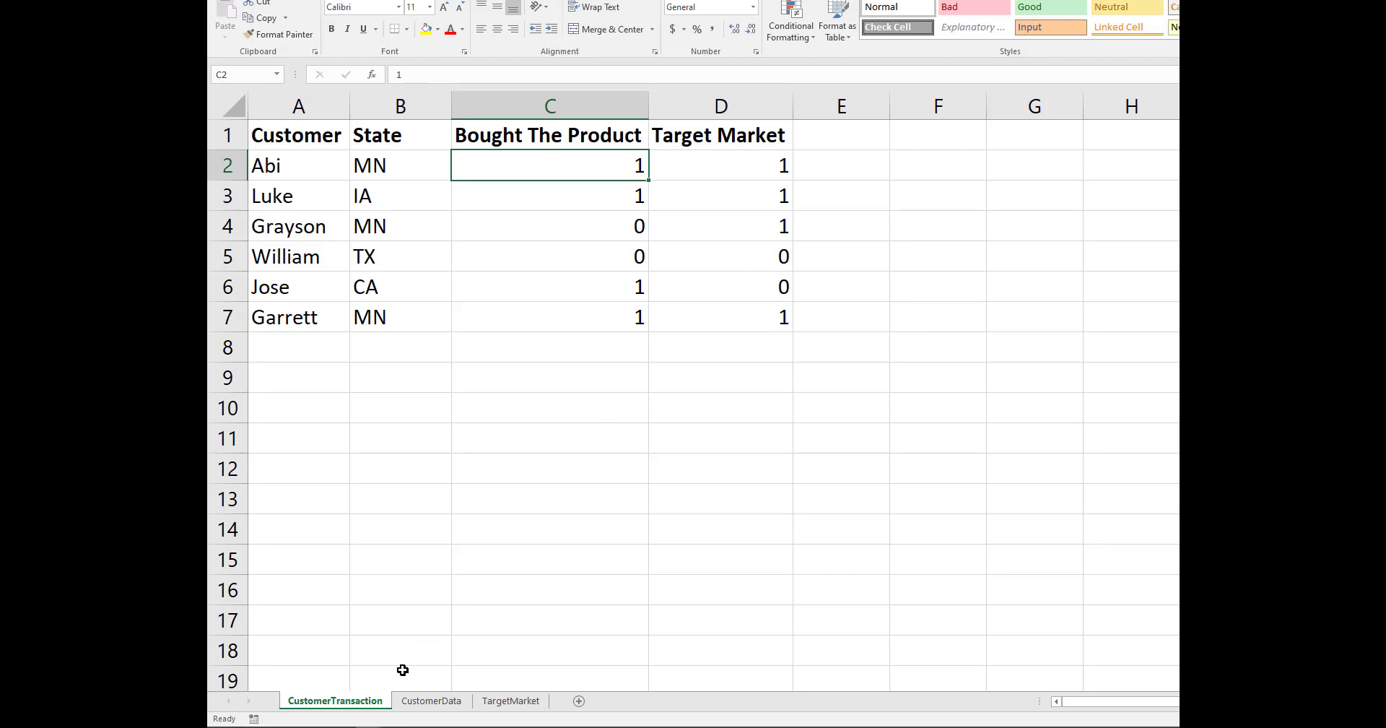
pyautogui.rightClick(358, 701)
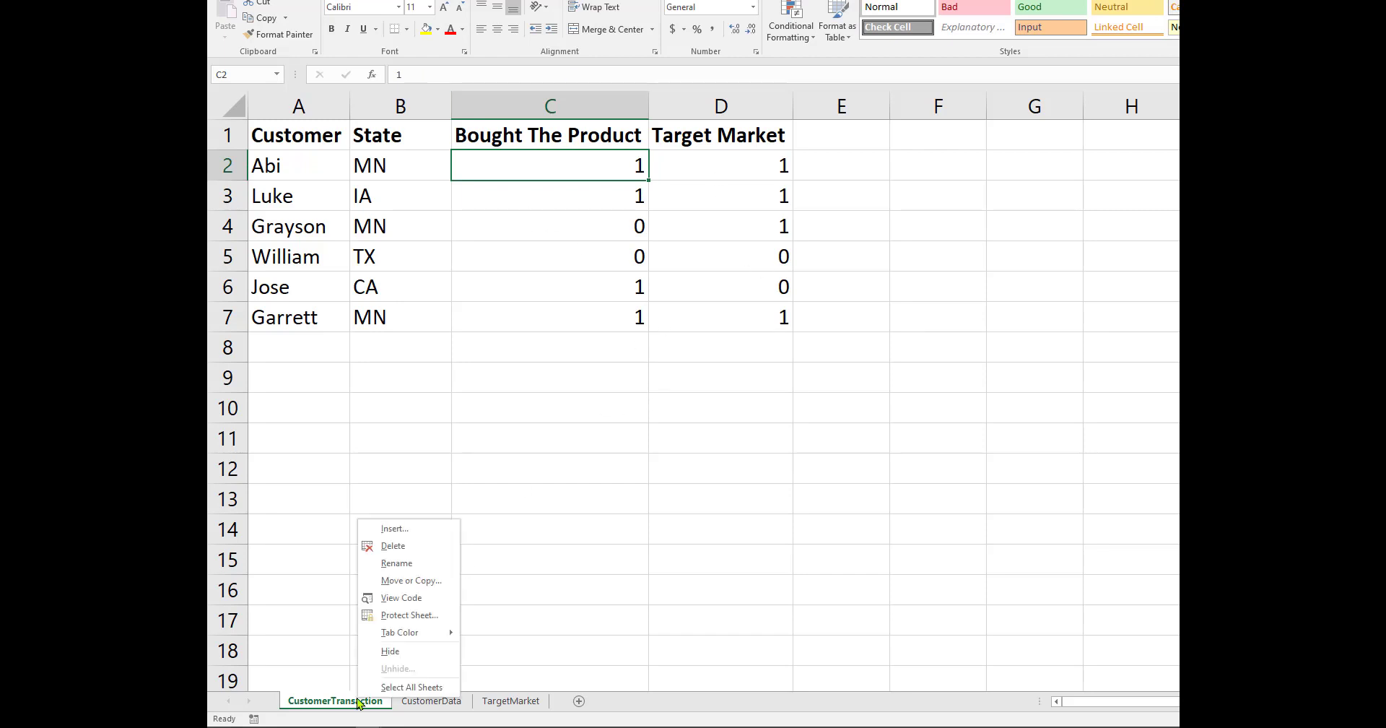
pyautogui.click(422, 580)
pyautogui.click(336, 634)
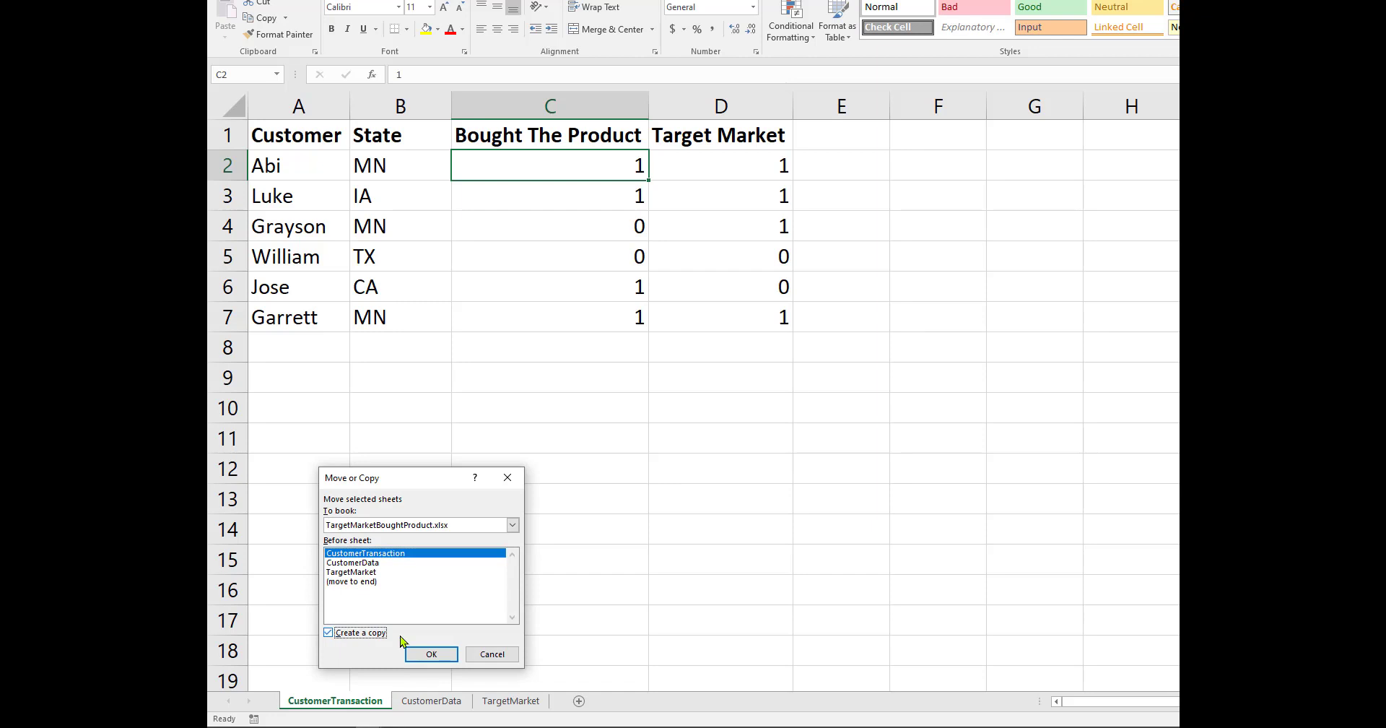
pyautogui.click(491, 653)
pyautogui.click(594, 226)
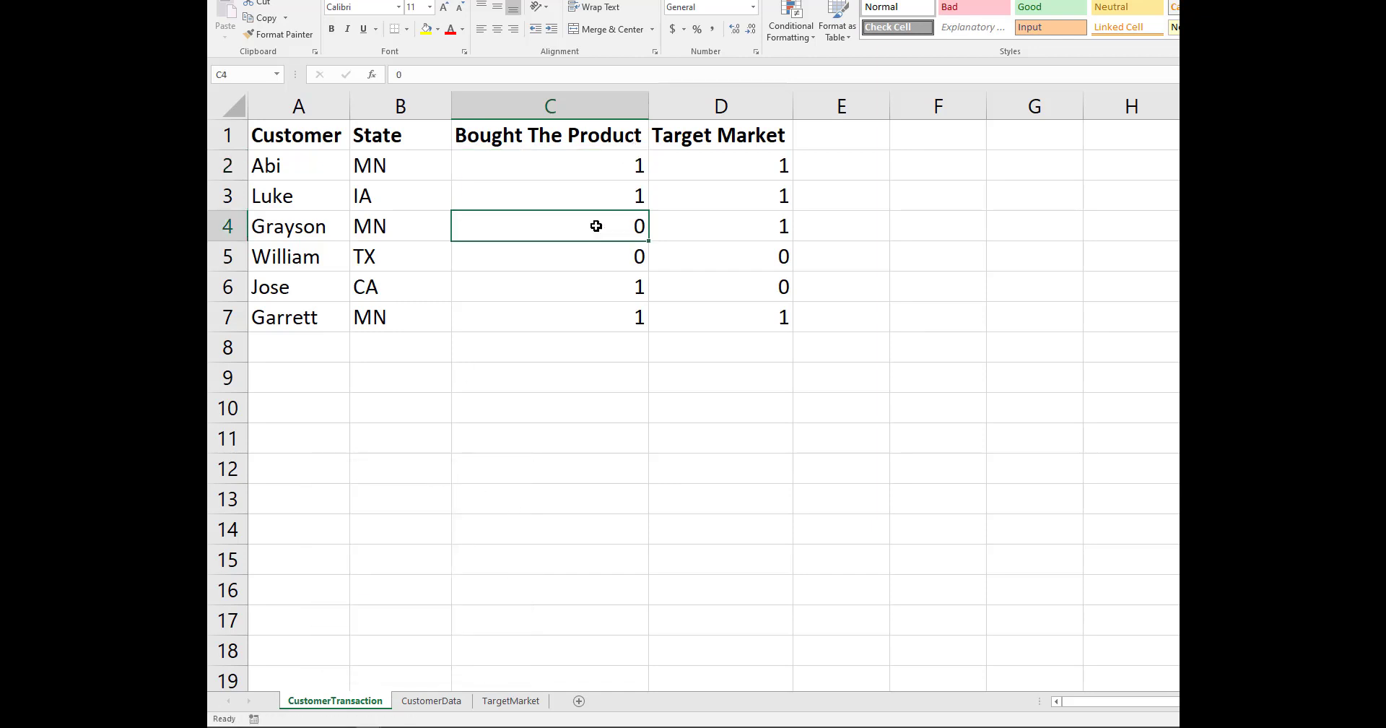
pyautogui.click(615, 286)
pyautogui.click(704, 291)
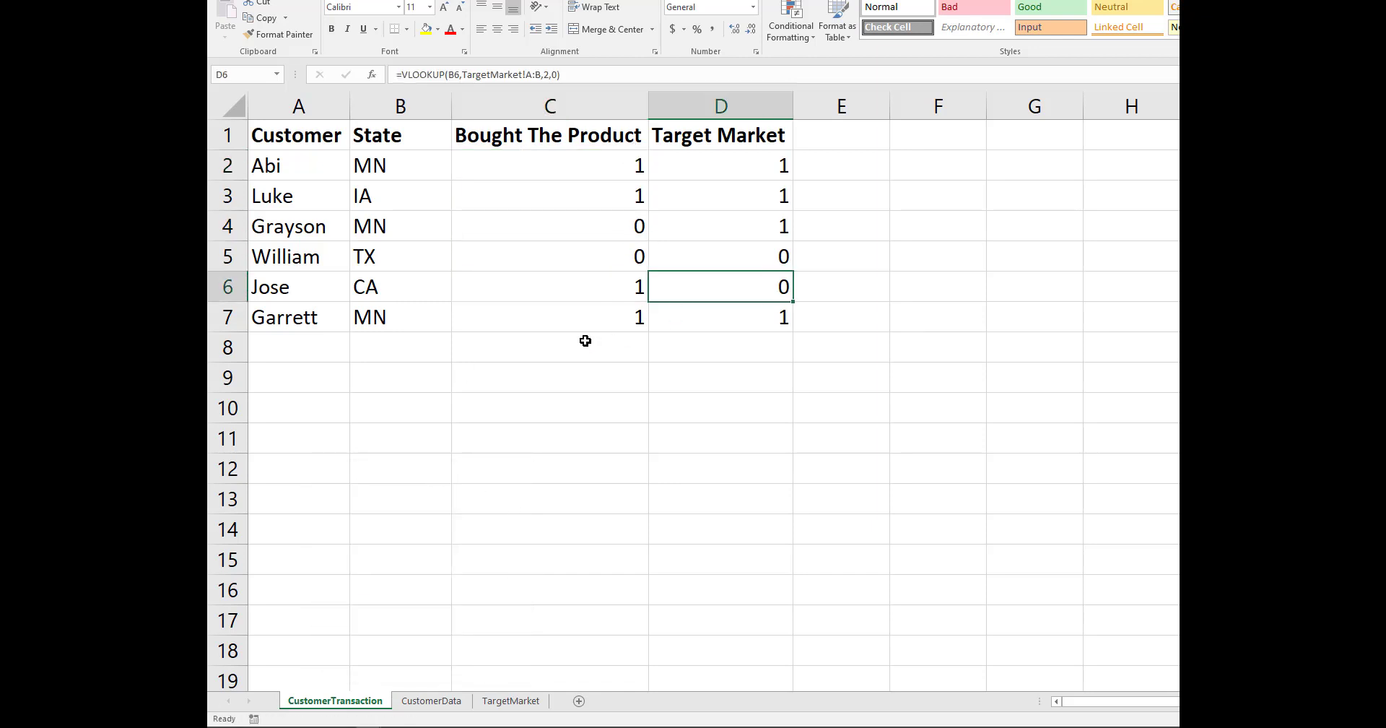
pyautogui.click(371, 228)
# - Replace the State formulas in B2:B7 with their values by copying the range and using Paste Special with Values over it
pyautogui.click(385, 171)
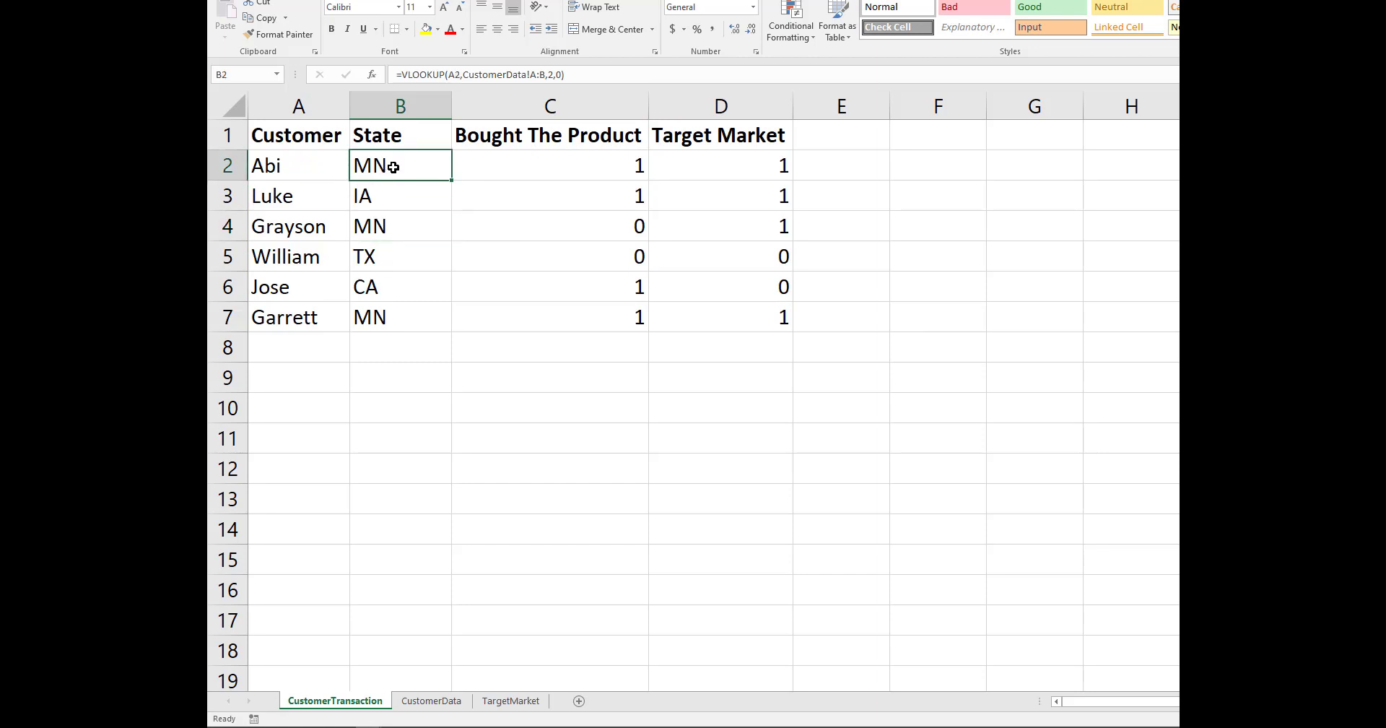
pyautogui.moveTo(394, 163); pyautogui.dragTo(392, 310)
pyautogui.hotkey('ctrl', 'c')
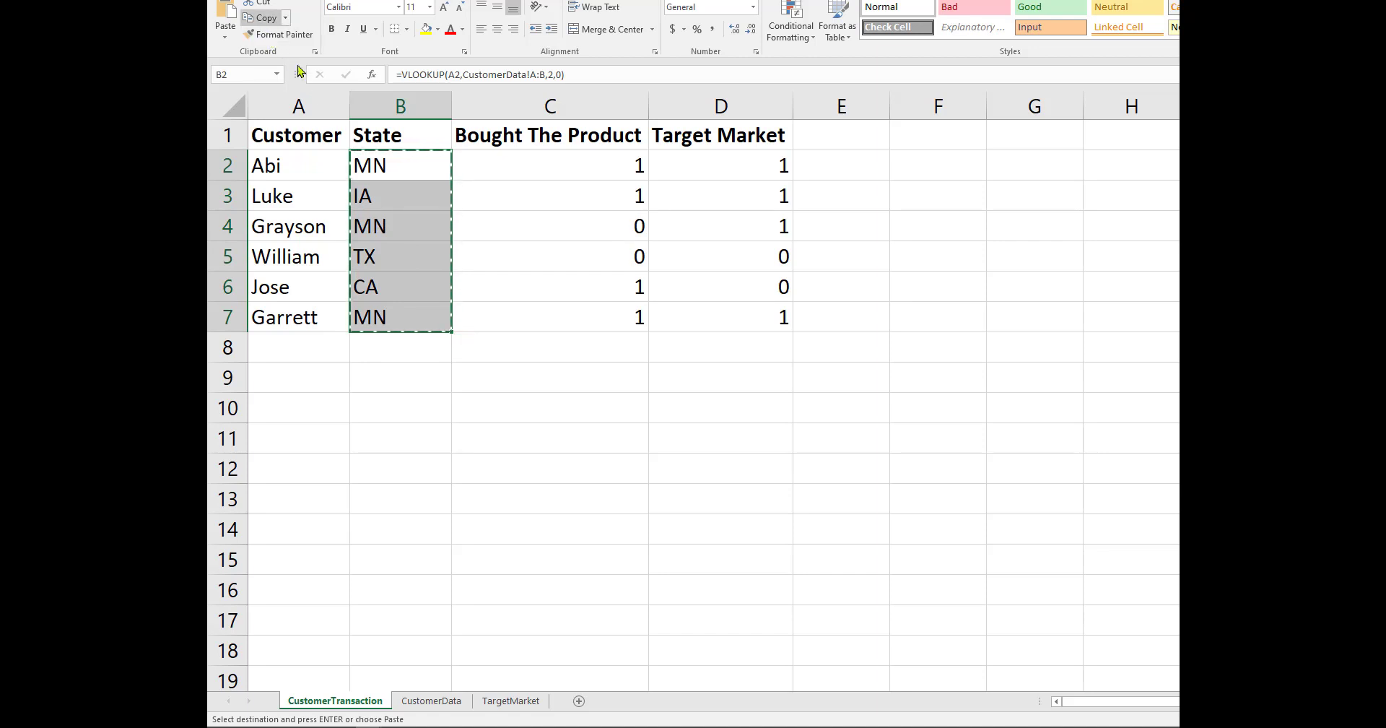
pyautogui.rightClick(387, 172)
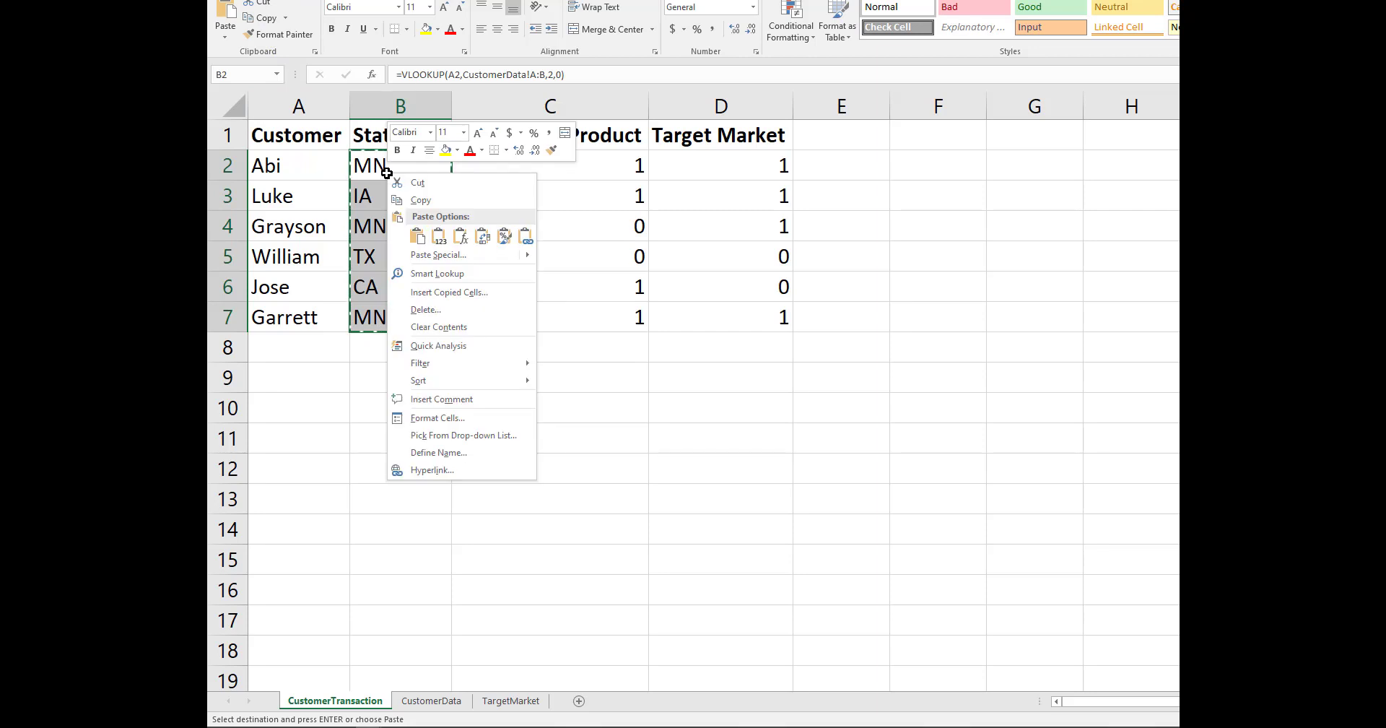
pyautogui.click(437, 258)
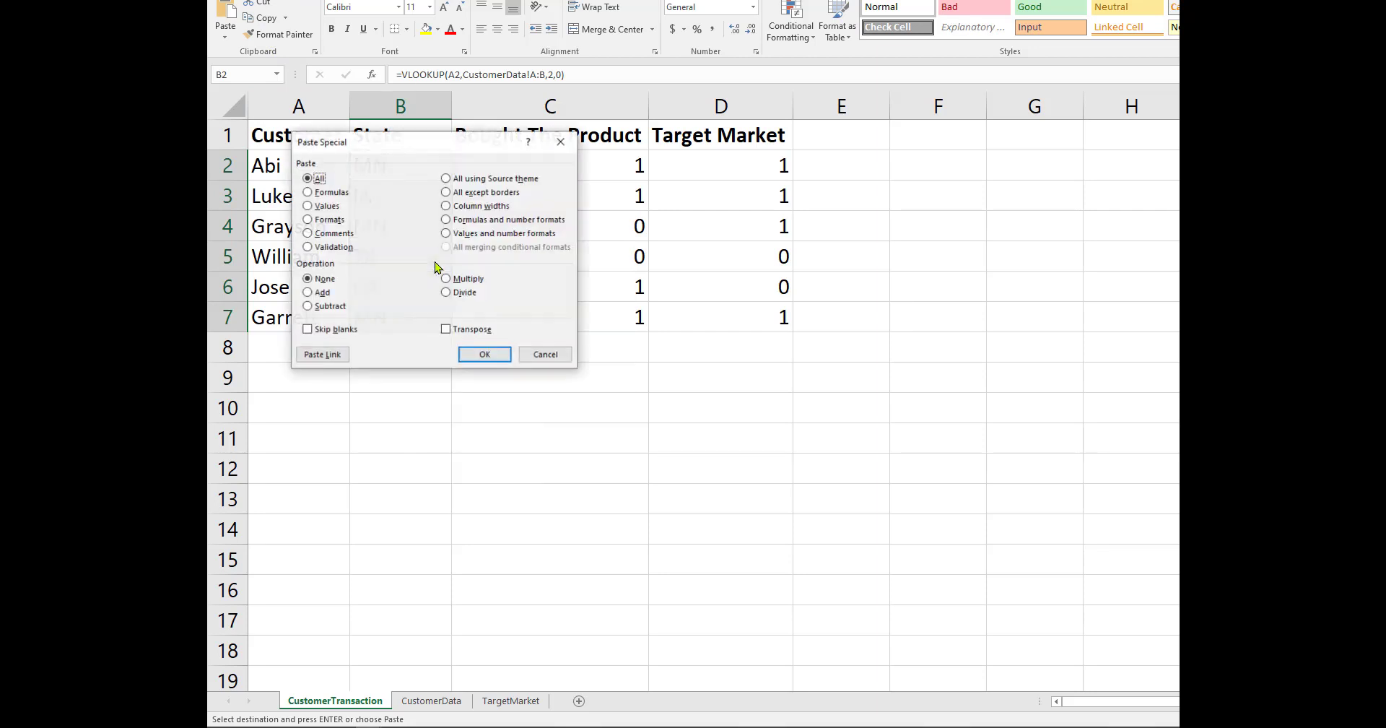
pyautogui.click(318, 205)
pyautogui.click(483, 353)
pyautogui.click(405, 226)
pyautogui.click(396, 182)
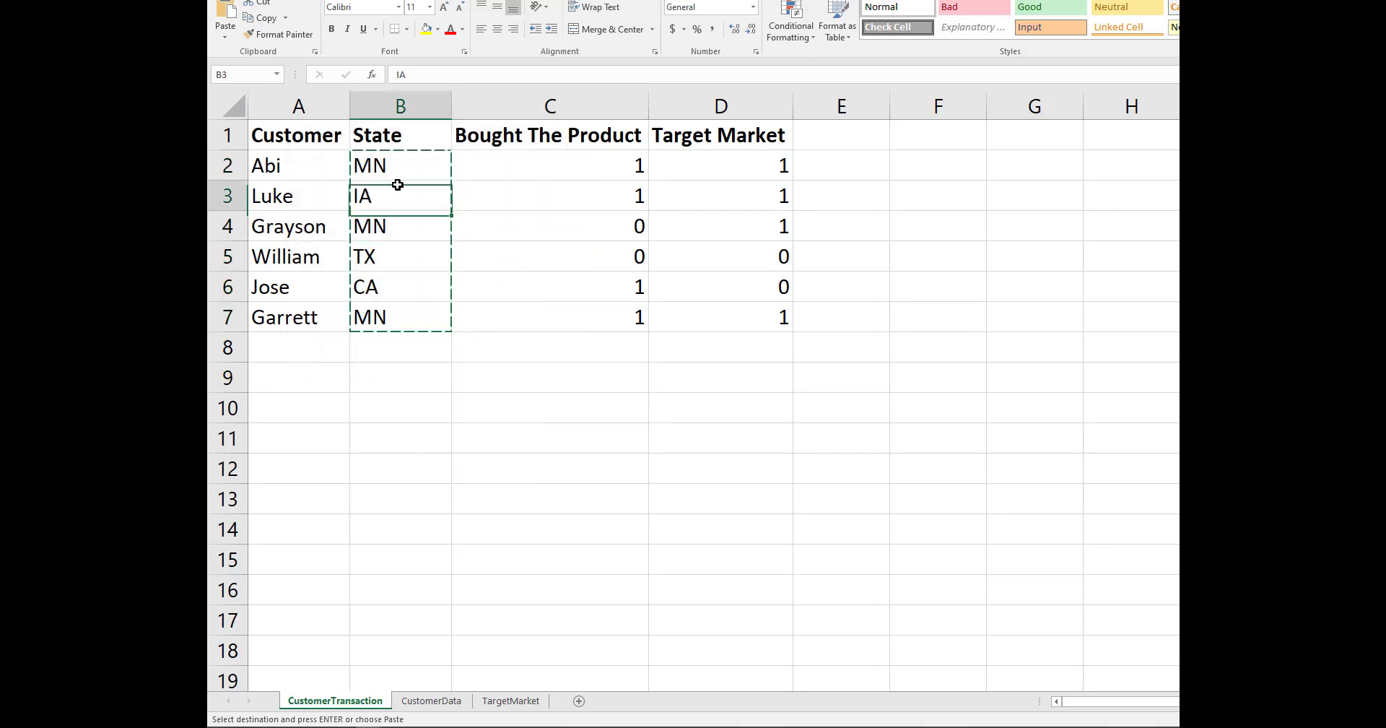
pyautogui.click(402, 264)
# - Convert the Target Market formulas in D2:D7 to plain values with Paste Special, and clear the copy selection
pyautogui.click(728, 225)
pyautogui.click(724, 142)
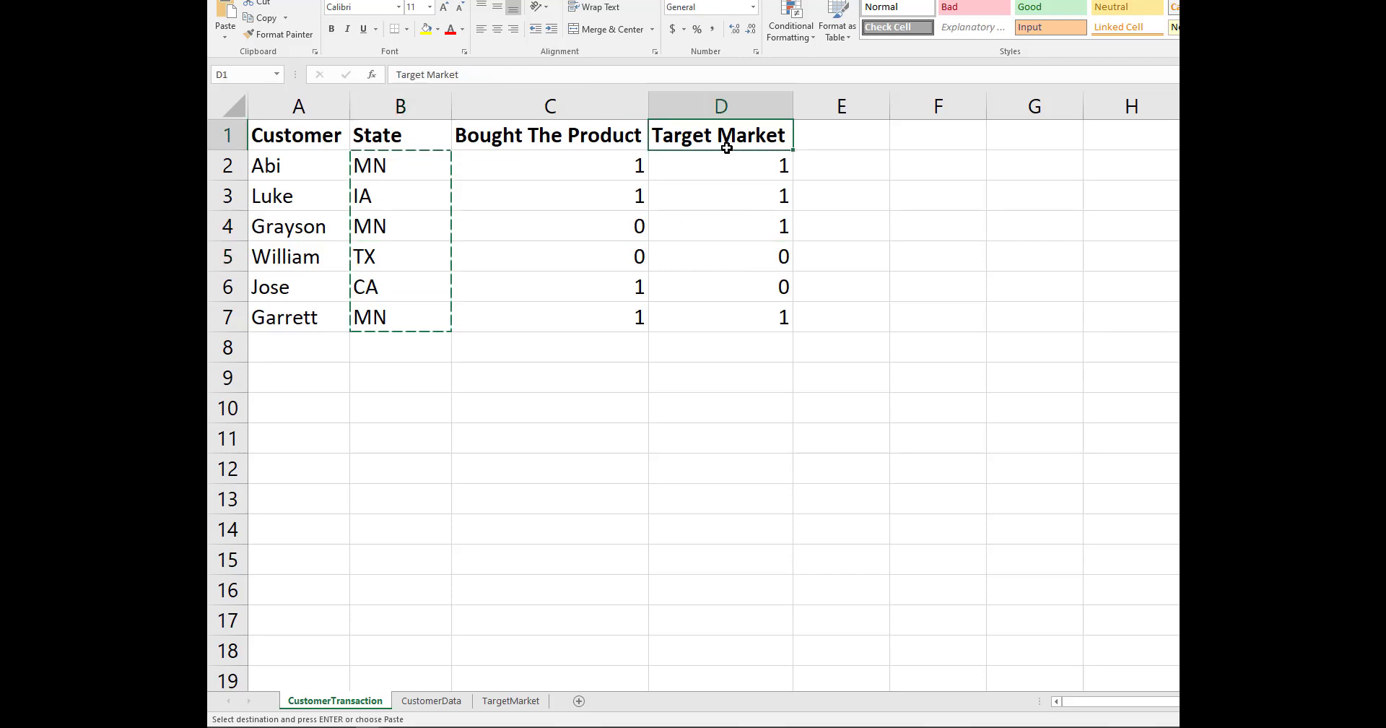
pyautogui.moveTo(724, 153); pyautogui.dragTo(712, 316)
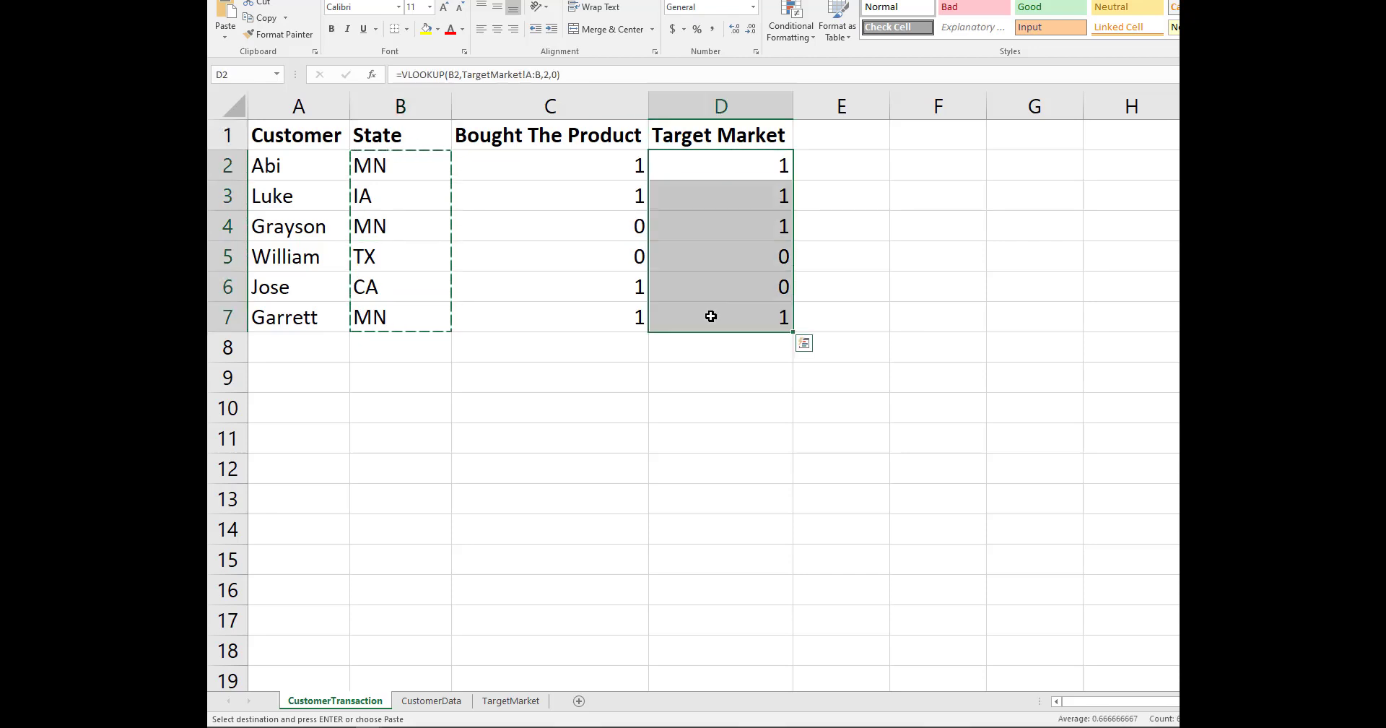
pyautogui.hotkey('ctrl', 'c')
pyautogui.rightClick(721, 171)
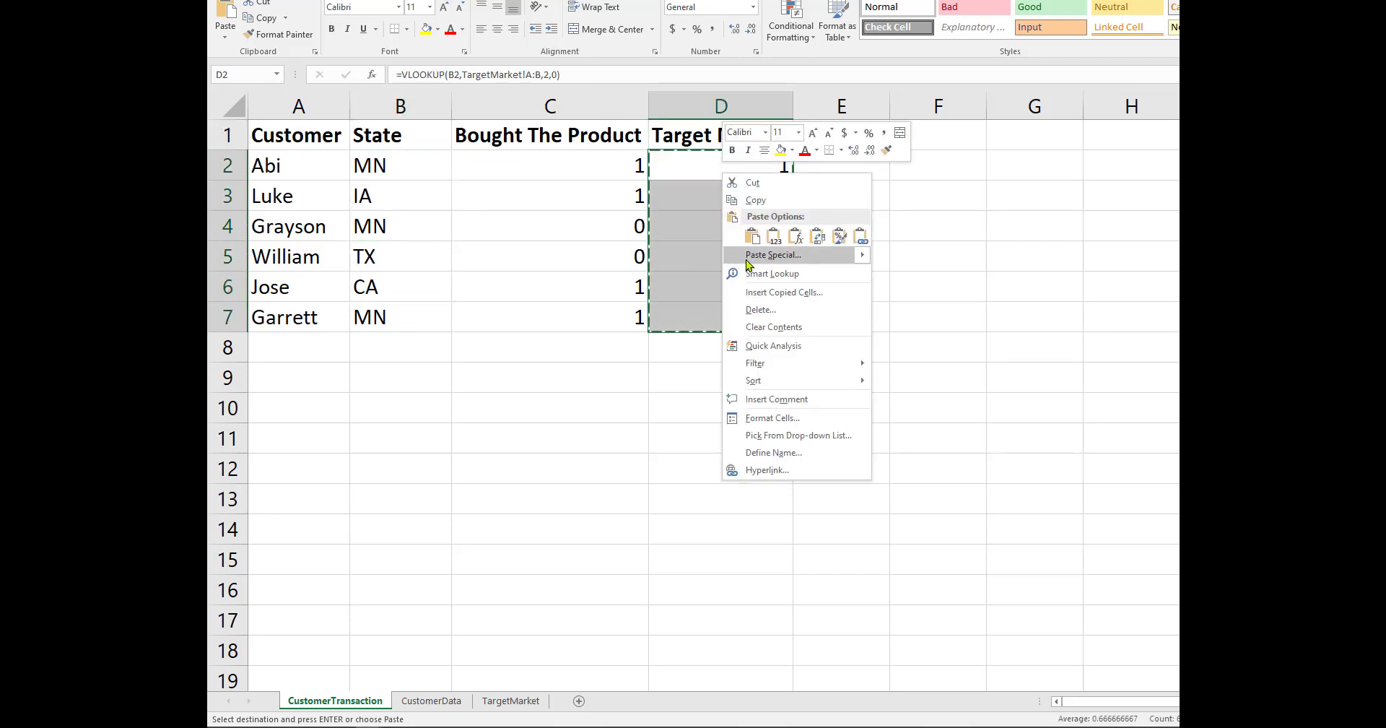
pyautogui.click(773, 255)
pyautogui.click(641, 215)
pyautogui.click(856, 351)
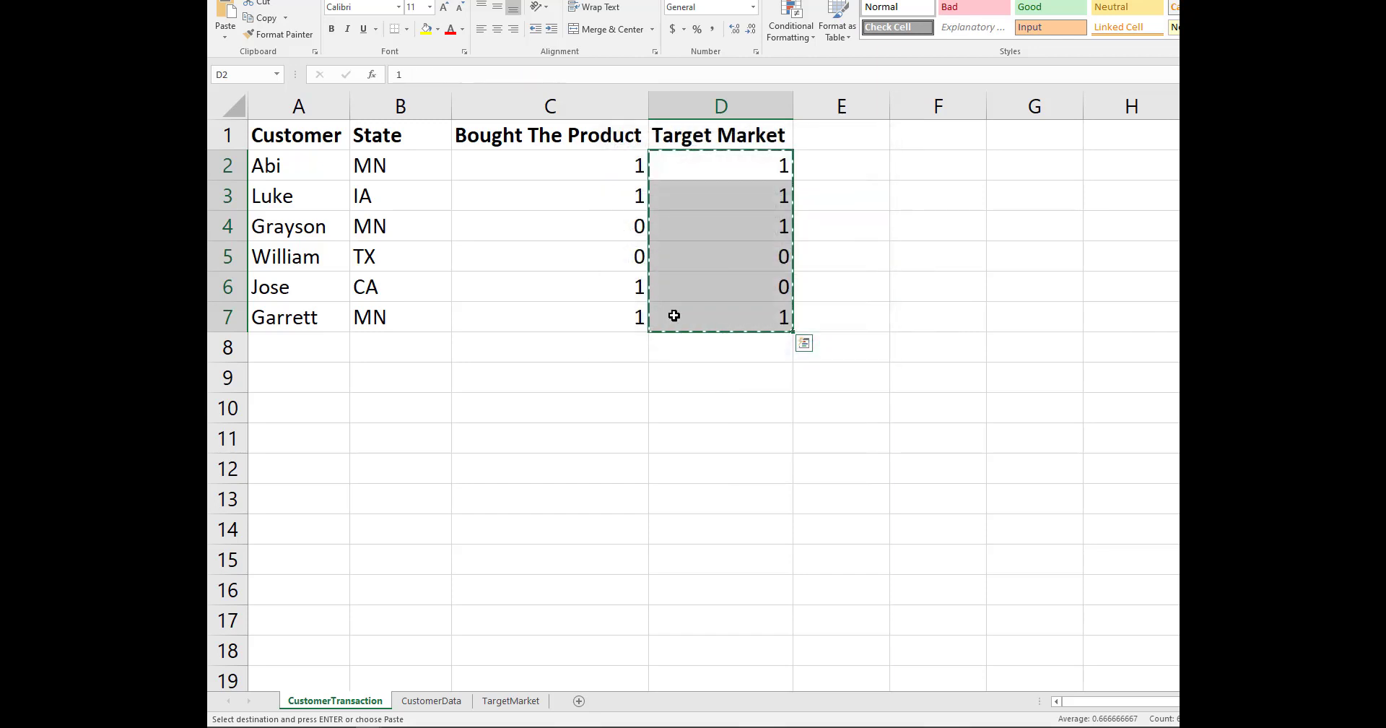
pyautogui.press('Escape')
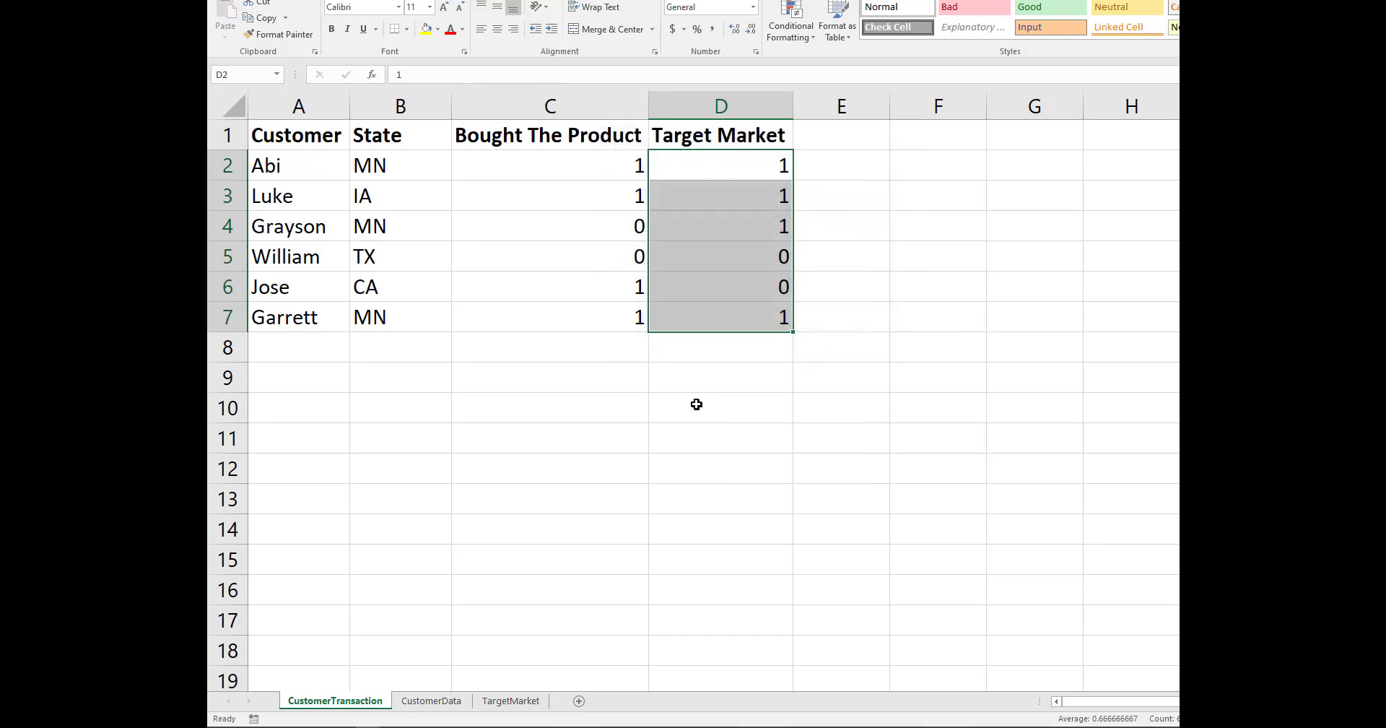
# - AutoFit the width of the State column to its contents
pyautogui.click(554, 410)
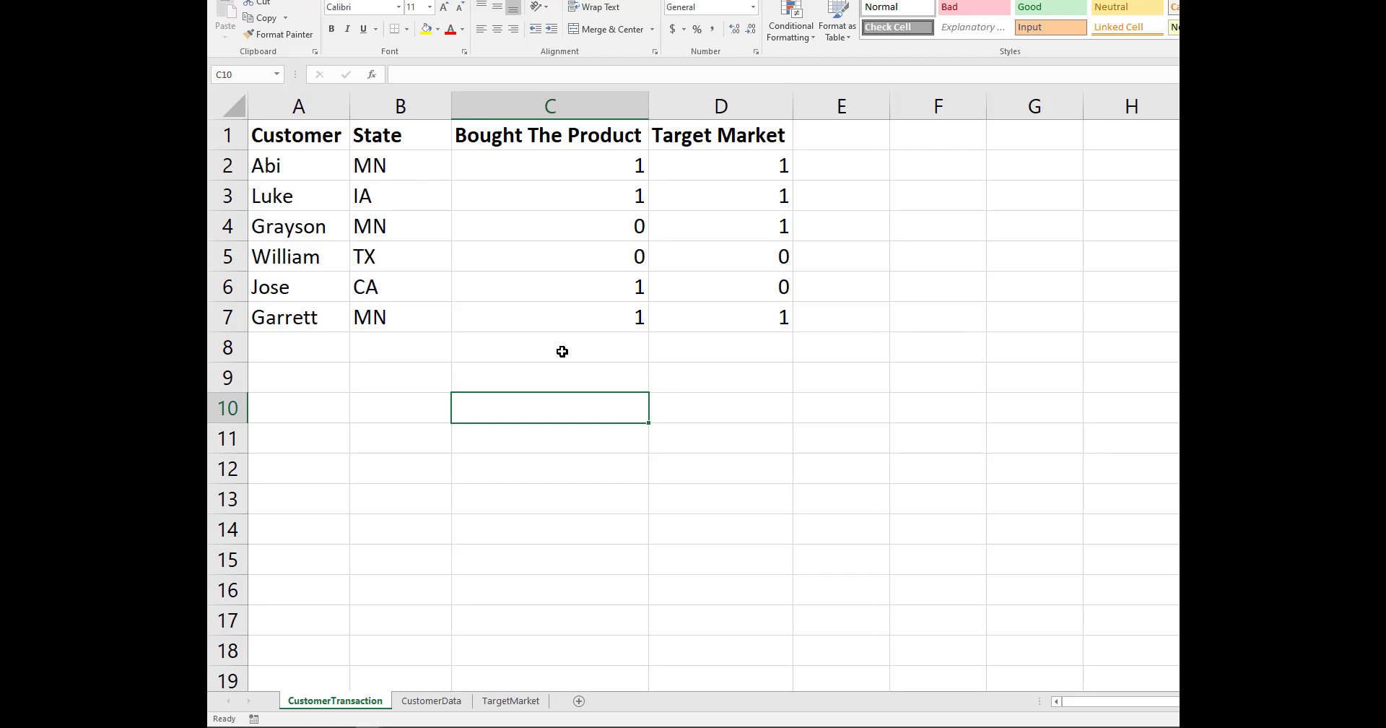
pyautogui.doubleClick(450, 106)
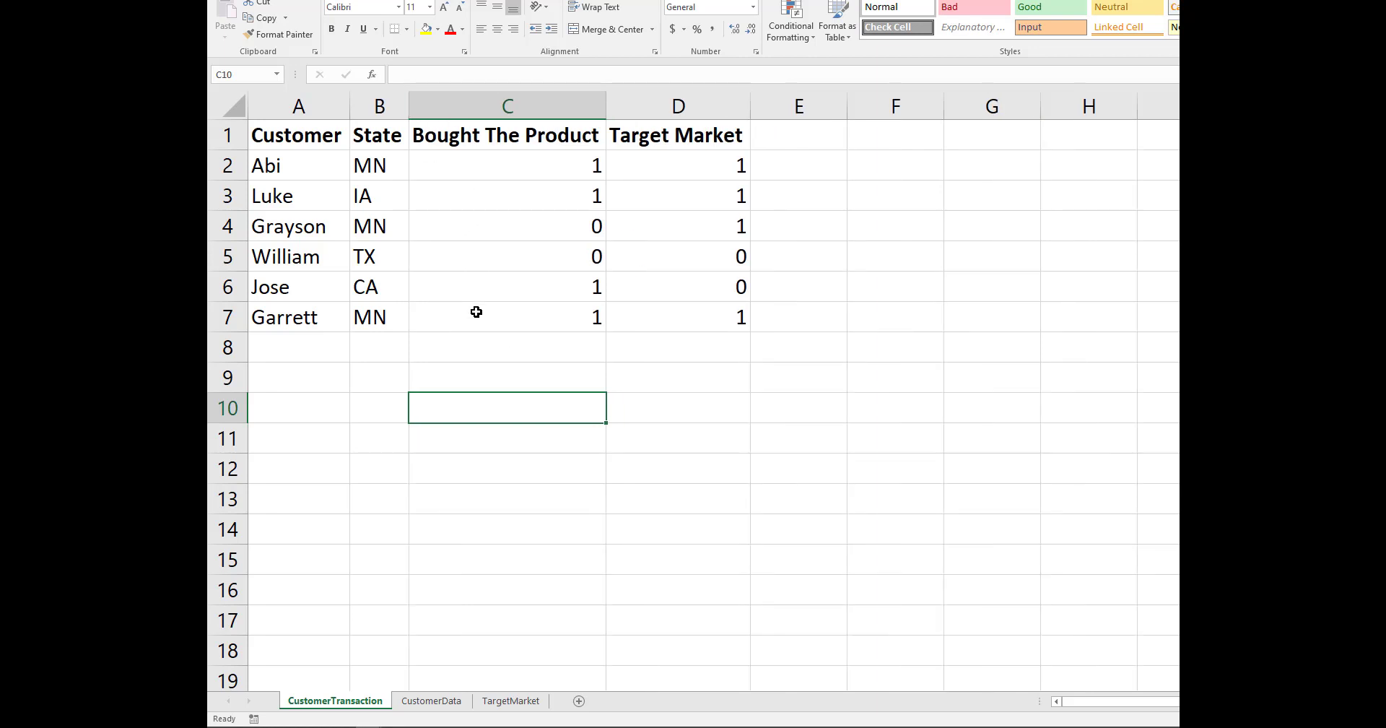
pyautogui.click(681, 362)
pyautogui.click(686, 471)
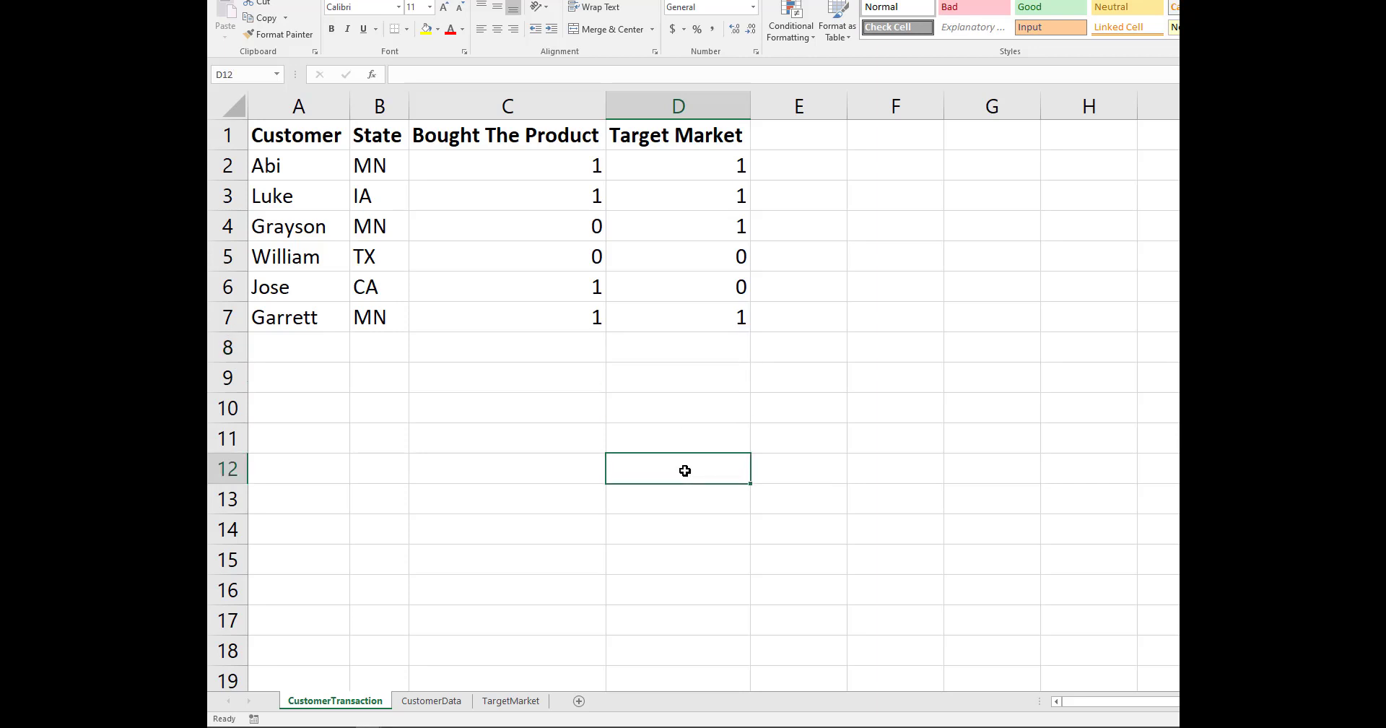
# - Apply the Green-Yellow-Red color scale conditional formatting to the Bought The Product and Target Market values in C2:D7
pyautogui.click(680, 159)
pyautogui.click(499, 178)
pyautogui.moveTo(659, 173); pyautogui.dragTo(666, 311)
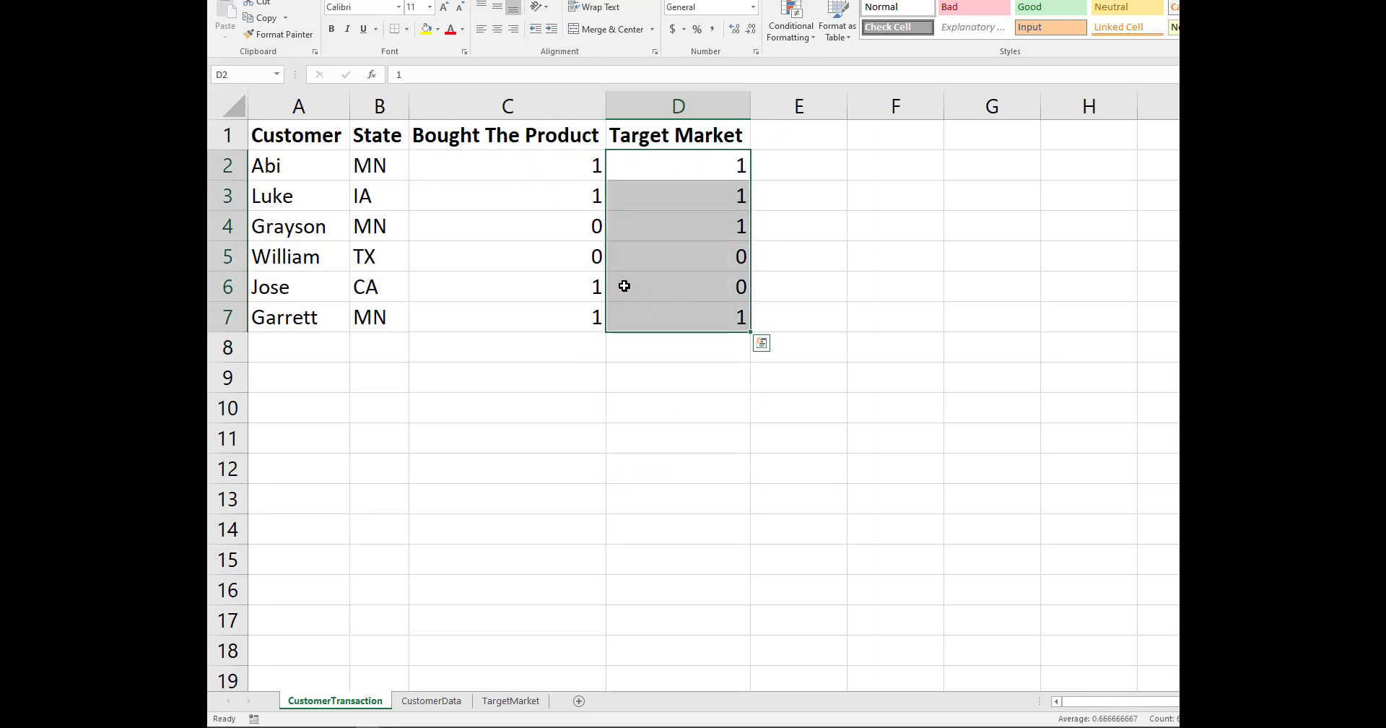
pyautogui.click(547, 163)
pyautogui.moveTo(530, 155); pyautogui.dragTo(647, 309)
pyautogui.click(780, 11)
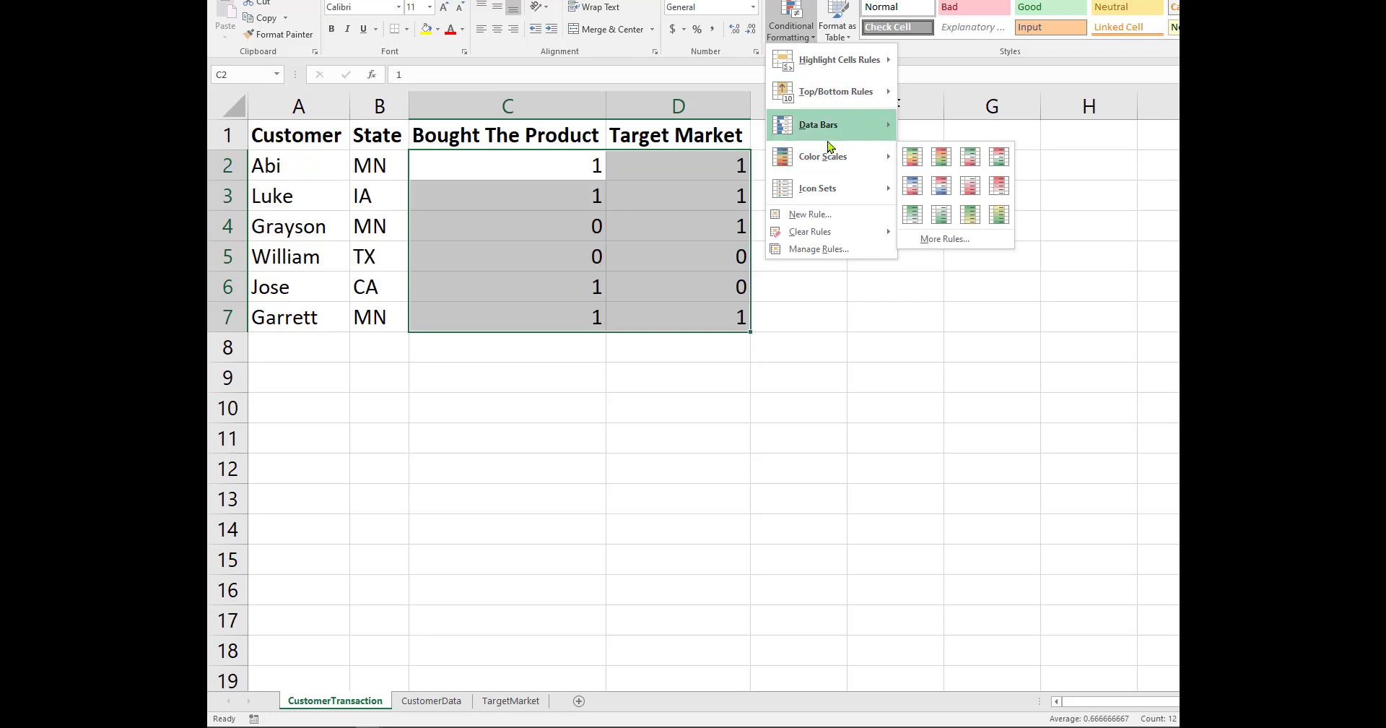
pyautogui.moveTo(831, 155)
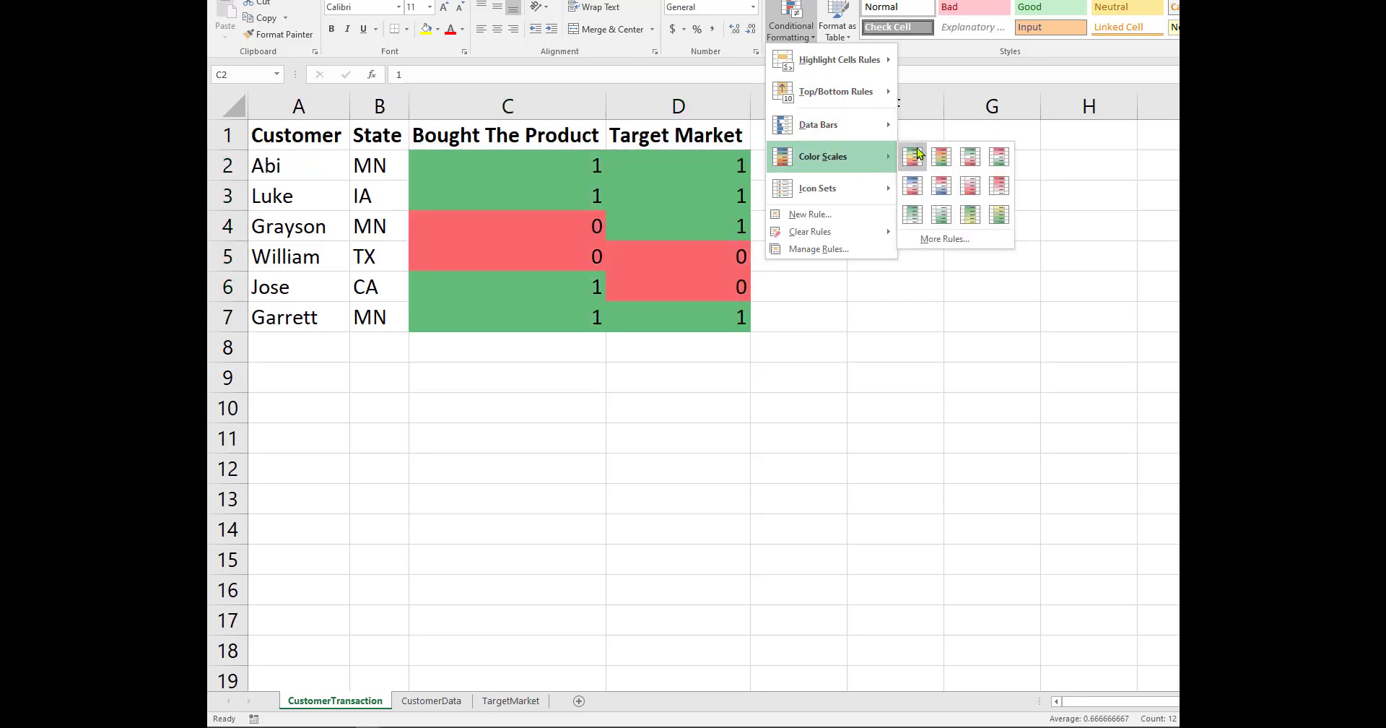
pyautogui.click(916, 153)
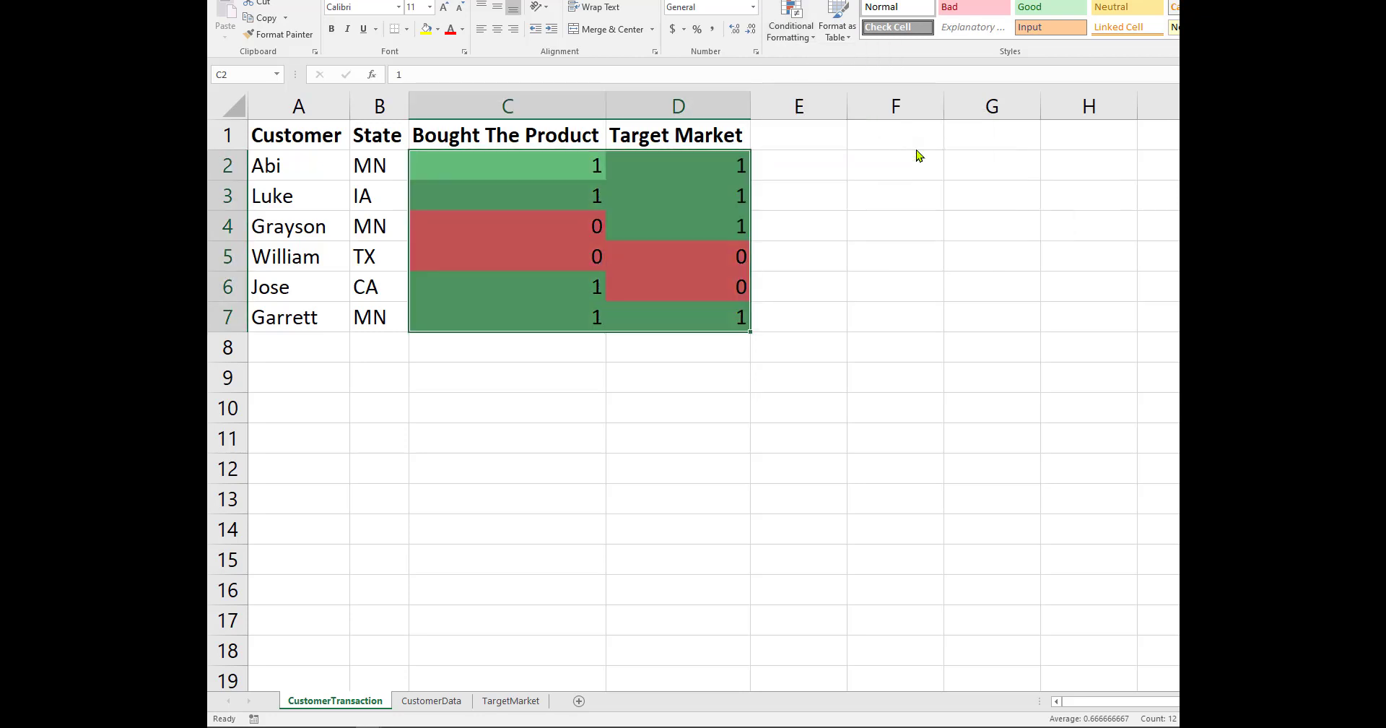
pyautogui.click(792, 498)
# - Compare the Bought The Product and Target Market values customer by customer, checking where the colors match or differ
pyautogui.moveTo(510, 232); pyautogui.dragTo(511, 248)
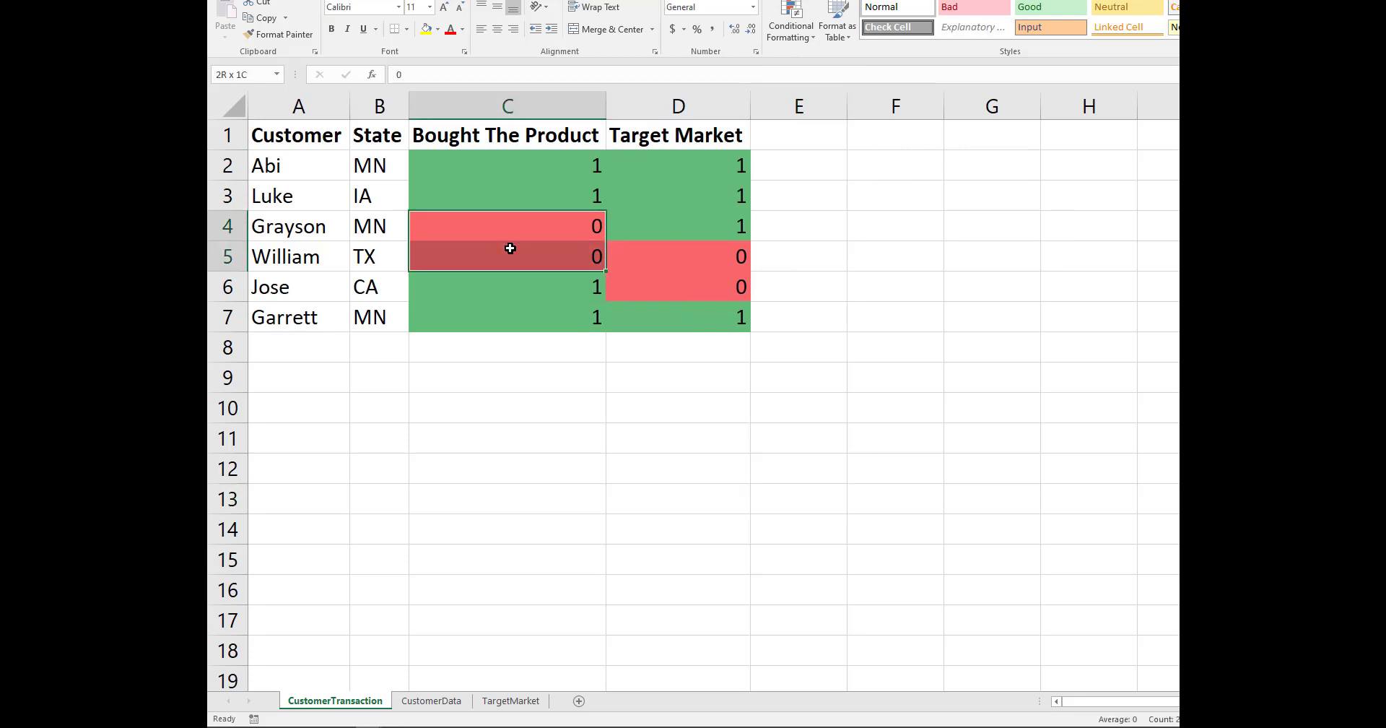
pyautogui.moveTo(659, 260); pyautogui.dragTo(693, 287)
pyautogui.click(800, 280)
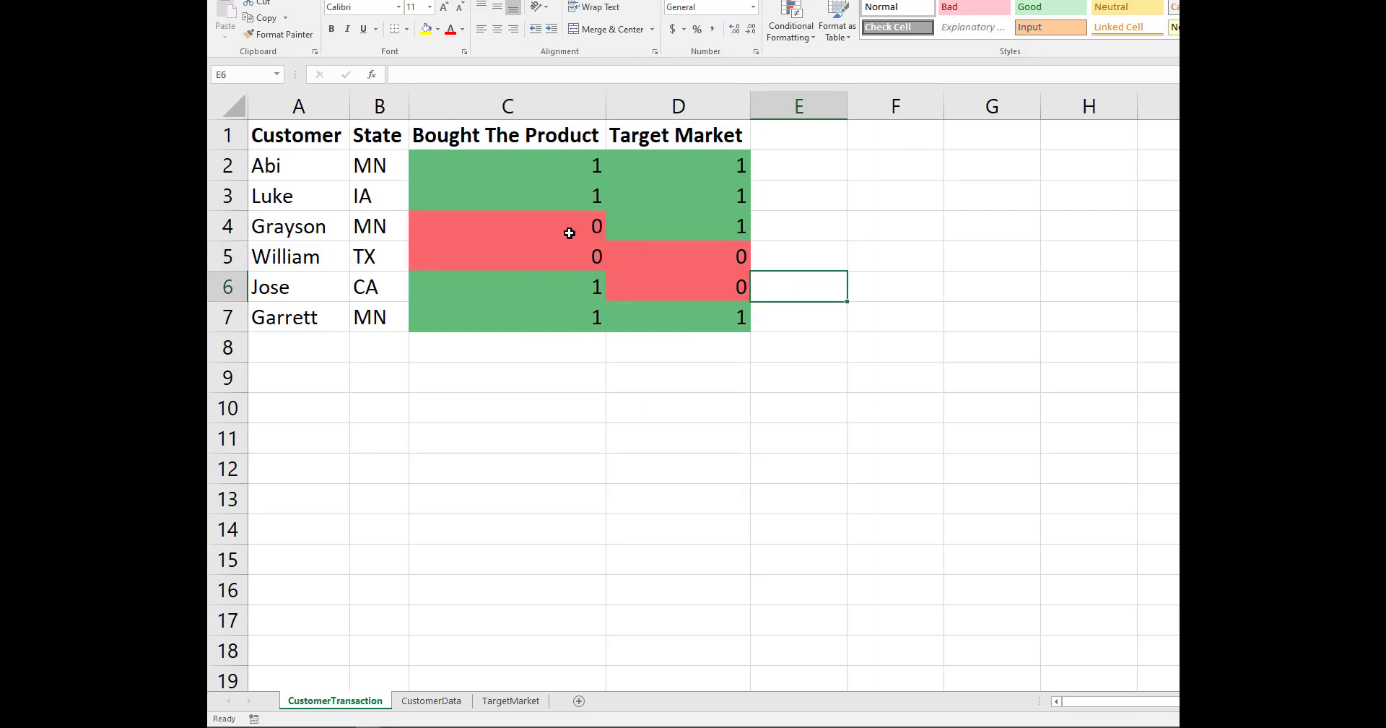
pyautogui.click(568, 230)
pyautogui.press('Right')
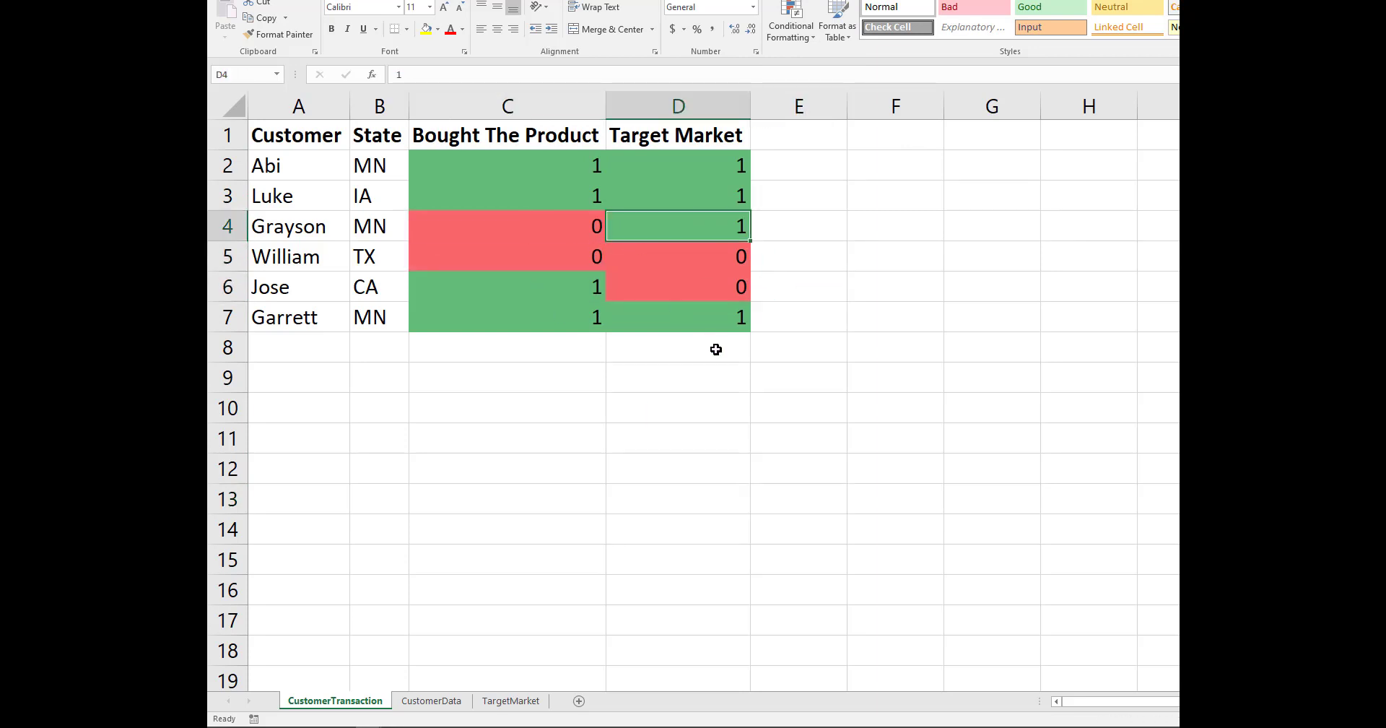
pyautogui.press('Down')
pyautogui.press('Down')
pyautogui.press('Up')
pyautogui.press('Left')
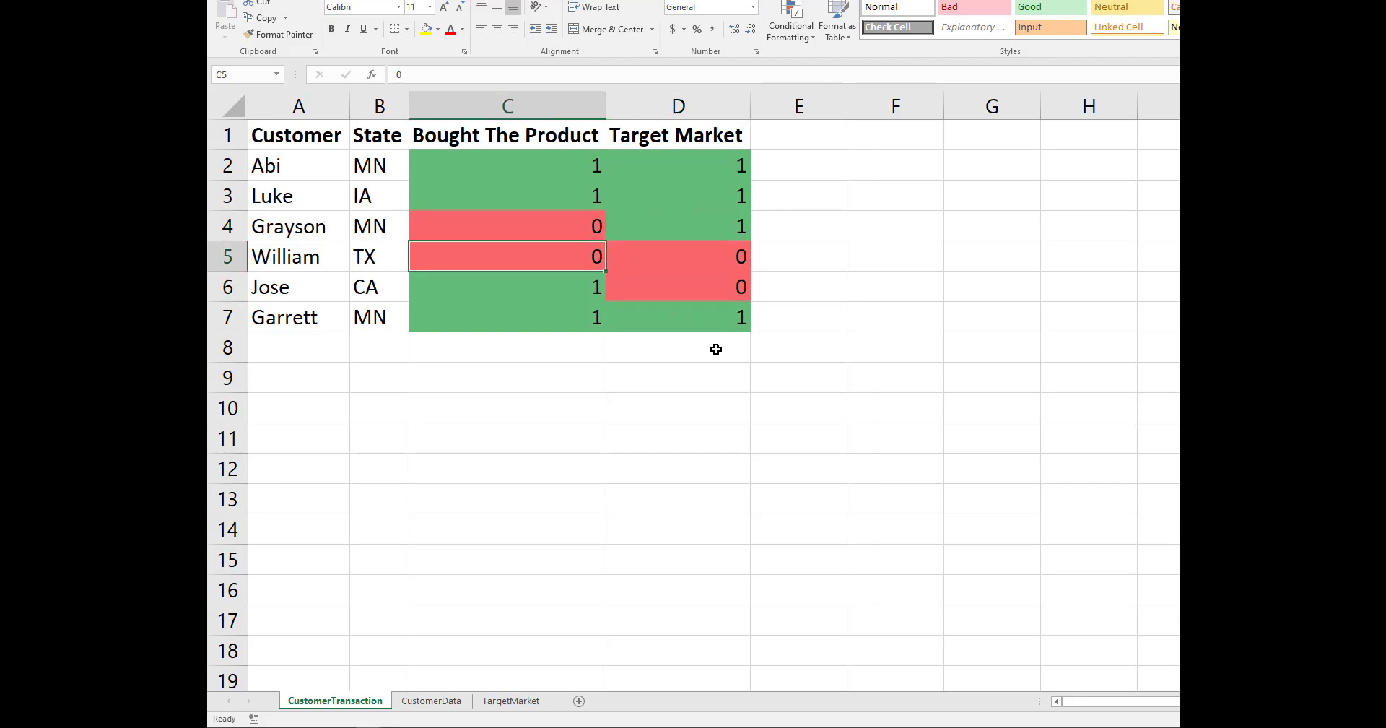
pyautogui.press('Right')
pyautogui.press('Down')
pyautogui.press('Left')
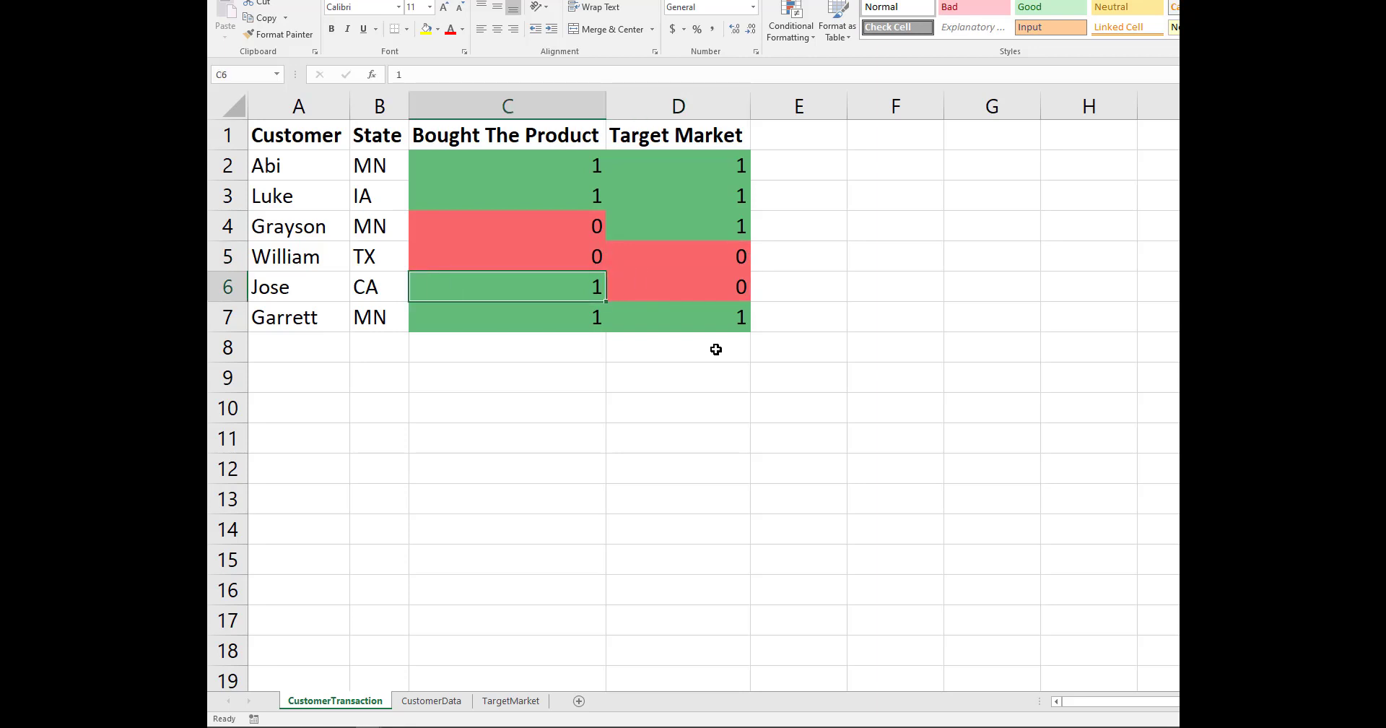
pyautogui.press('Right')
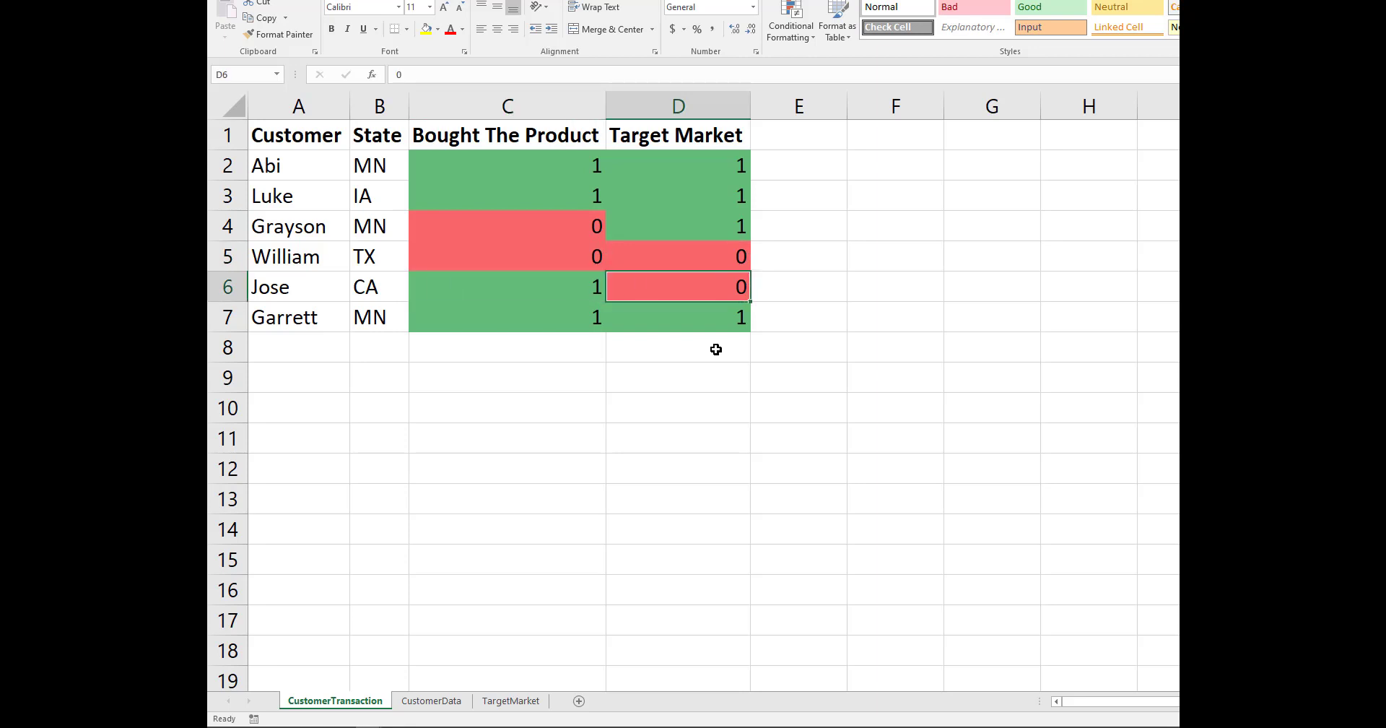
pyautogui.press('Up')
pyautogui.press('Up')
pyautogui.press('Up')
pyautogui.press('Up')
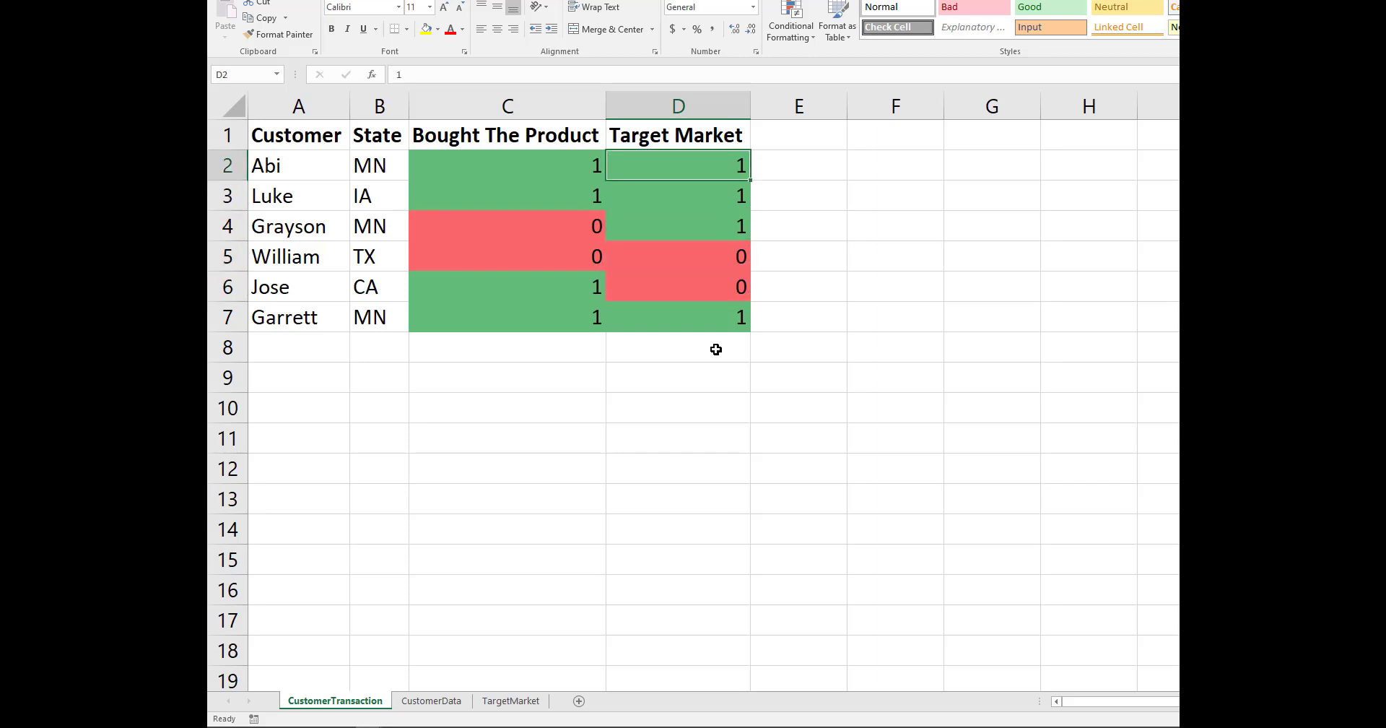
pyautogui.press('Left')
pyautogui.press('Right')
pyautogui.press('Right')
pyautogui.press('Up')
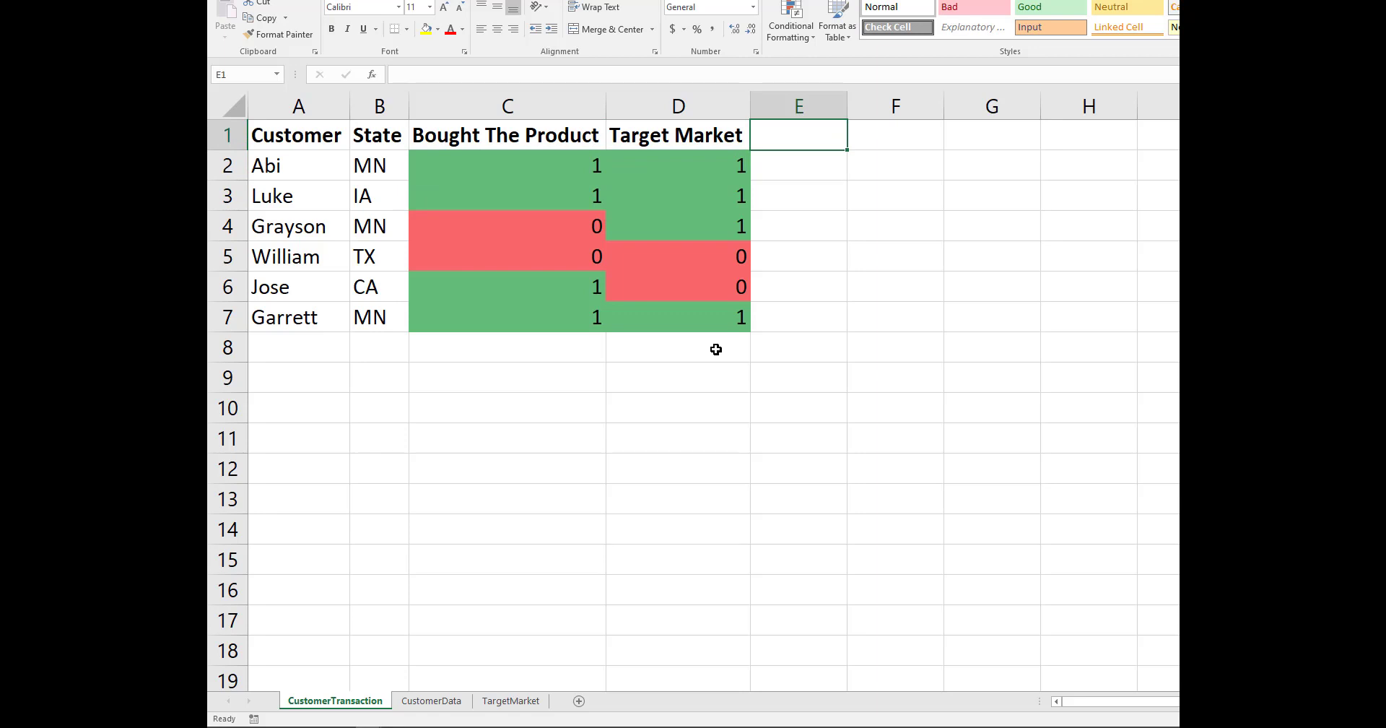
pyautogui.press('Down')
pyautogui.press('Down')
pyautogui.press('Down')
pyautogui.press('Down')
pyautogui.press('Down')
pyautogui.press('Down')
pyautogui.press('Down')
pyautogui.press('Down')
pyautogui.press('Down')
pyautogui.press('Down')
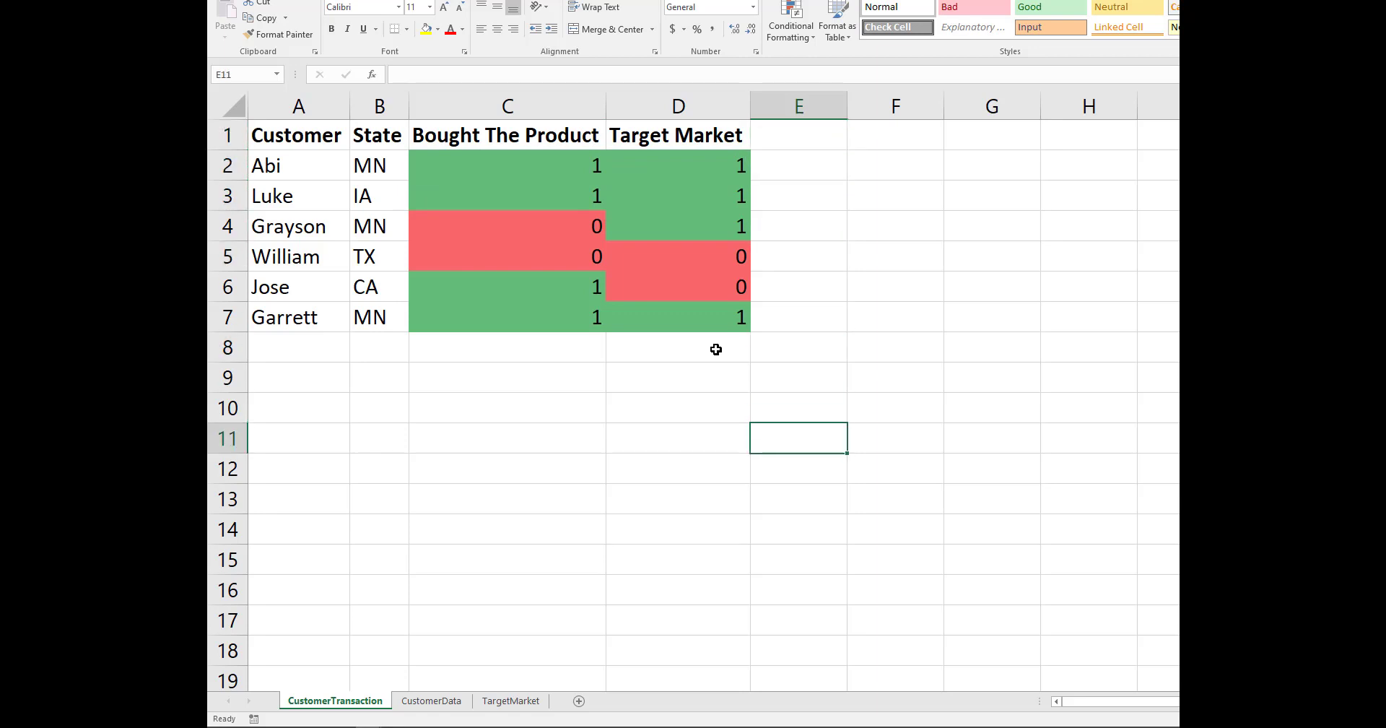
# - Enter the label TOTAL in cell A9 below the customer list
pyautogui.click(315, 380)
pyautogui.write('tota')
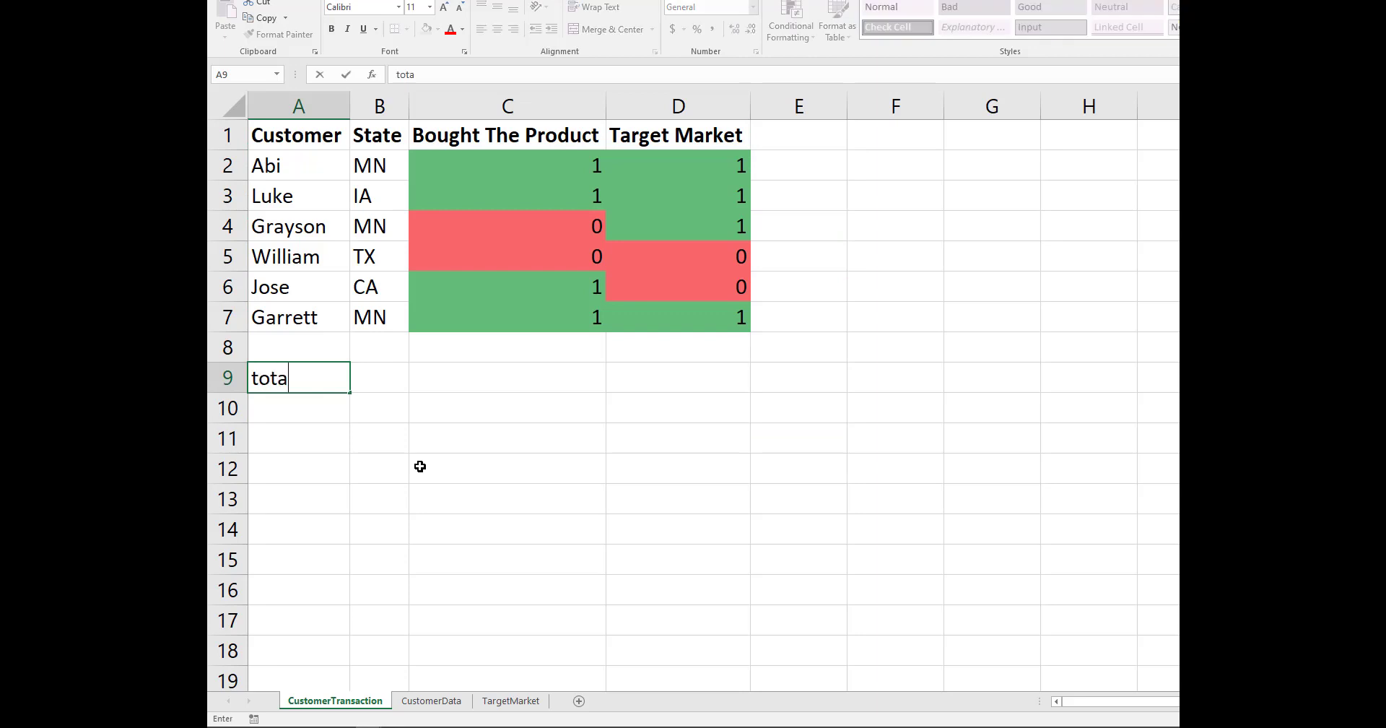
pyautogui.write('l')
pyautogui.press('Up')
pyautogui.press('Up')
pyautogui.press('Down')
pyautogui.press('Down')
pyautogui.write('TOTAL')
pyautogui.press('Up')
# - Total the Bought The Product column in C9 with the formula =SUM(C2:C7)
pyautogui.press('Right')
pyautogui.press('Right')
pyautogui.press('Down')
pyautogui.write('=SUM(')
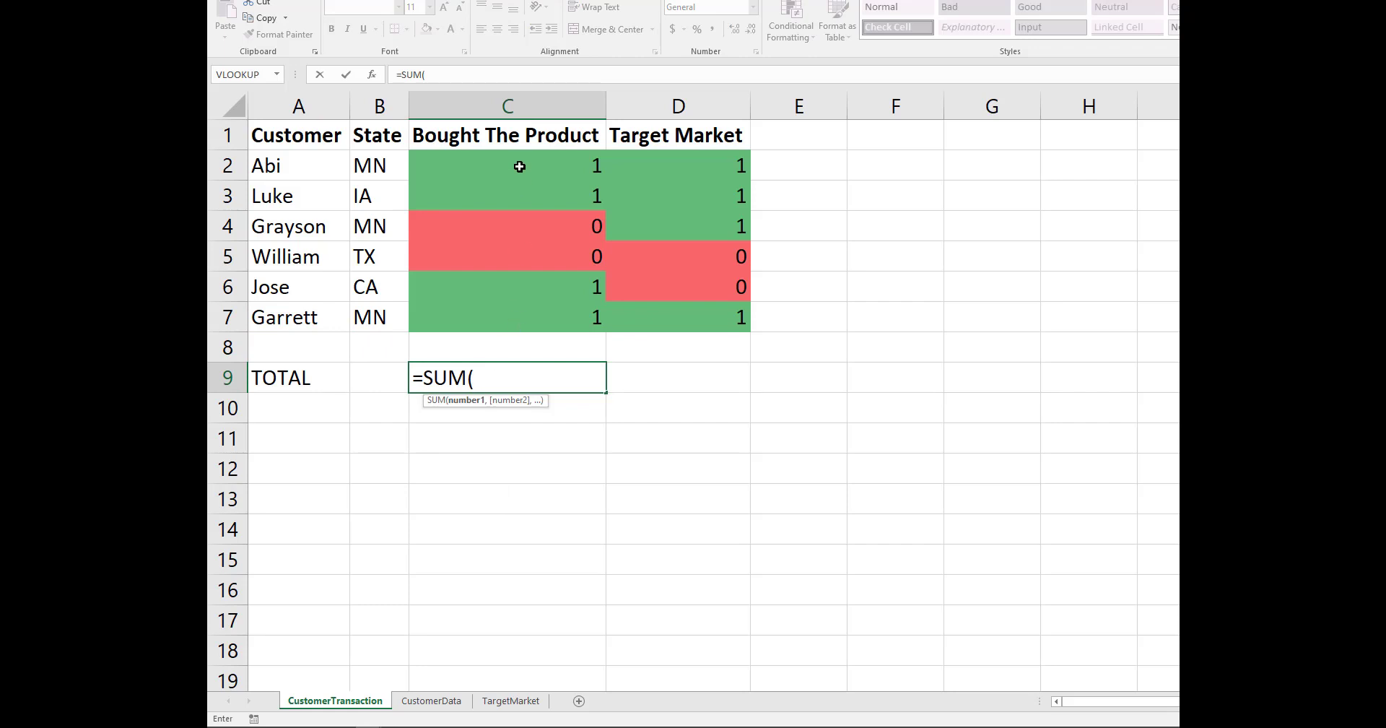
pyautogui.moveTo(518, 166); pyautogui.dragTo(502, 311)
pyautogui.hotkey('ctrl', 'Return')
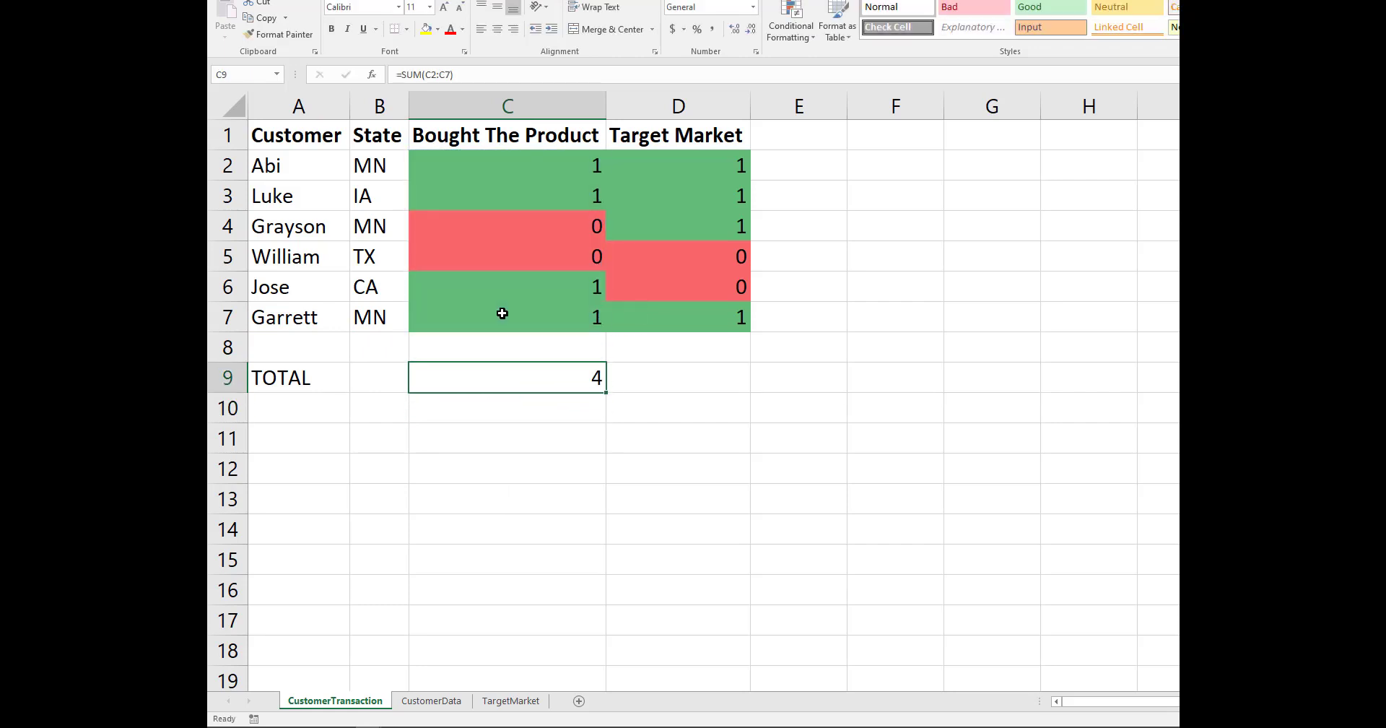
# - Copy the SUM formula from C9 to D9 to total the Target Market column, and clear the copy selection
pyautogui.hotkey('ctrl', 'c')
pyautogui.press('Right')
pyautogui.hotkey('ctrl', 'v')
pyautogui.press('Escape')
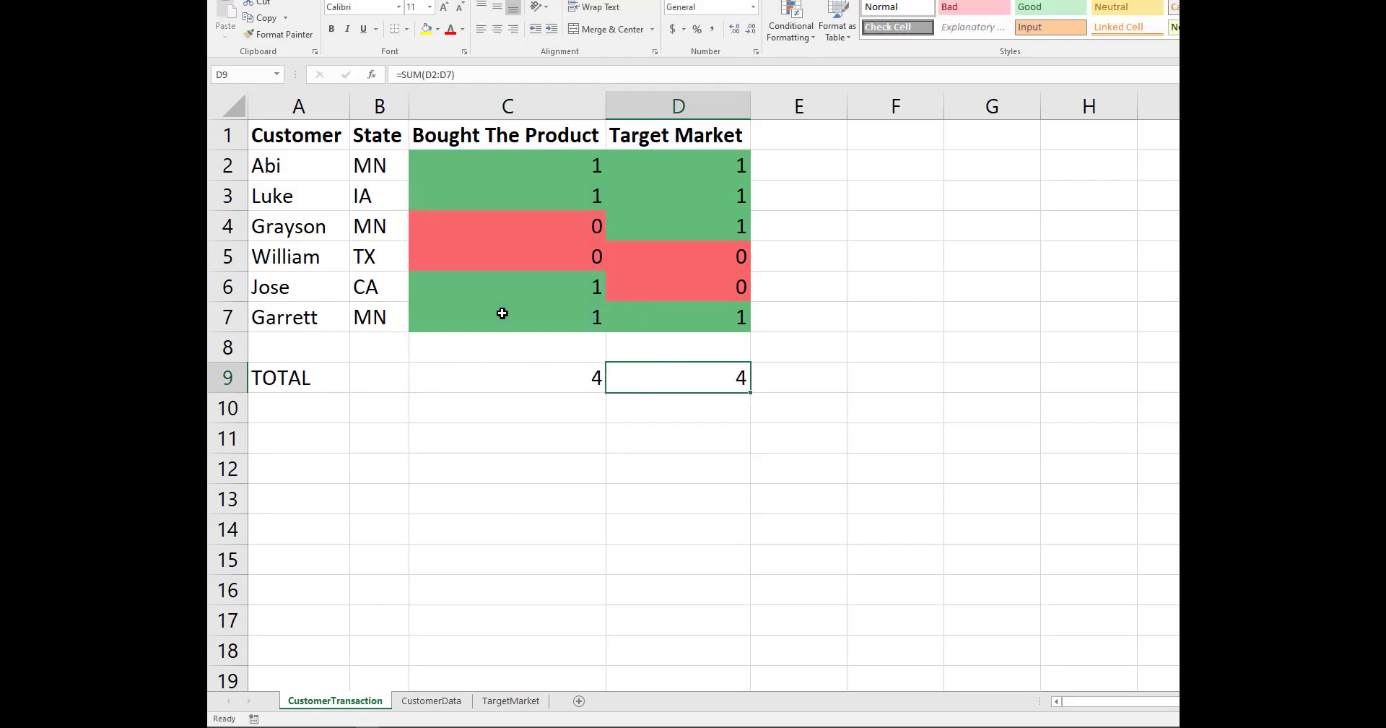
# - Compare the totals in C9 and D9 with the individual customer values, checking cells C6, C4 and D4
pyautogui.click(472, 371)
pyautogui.click(625, 369)
pyautogui.click(810, 132)
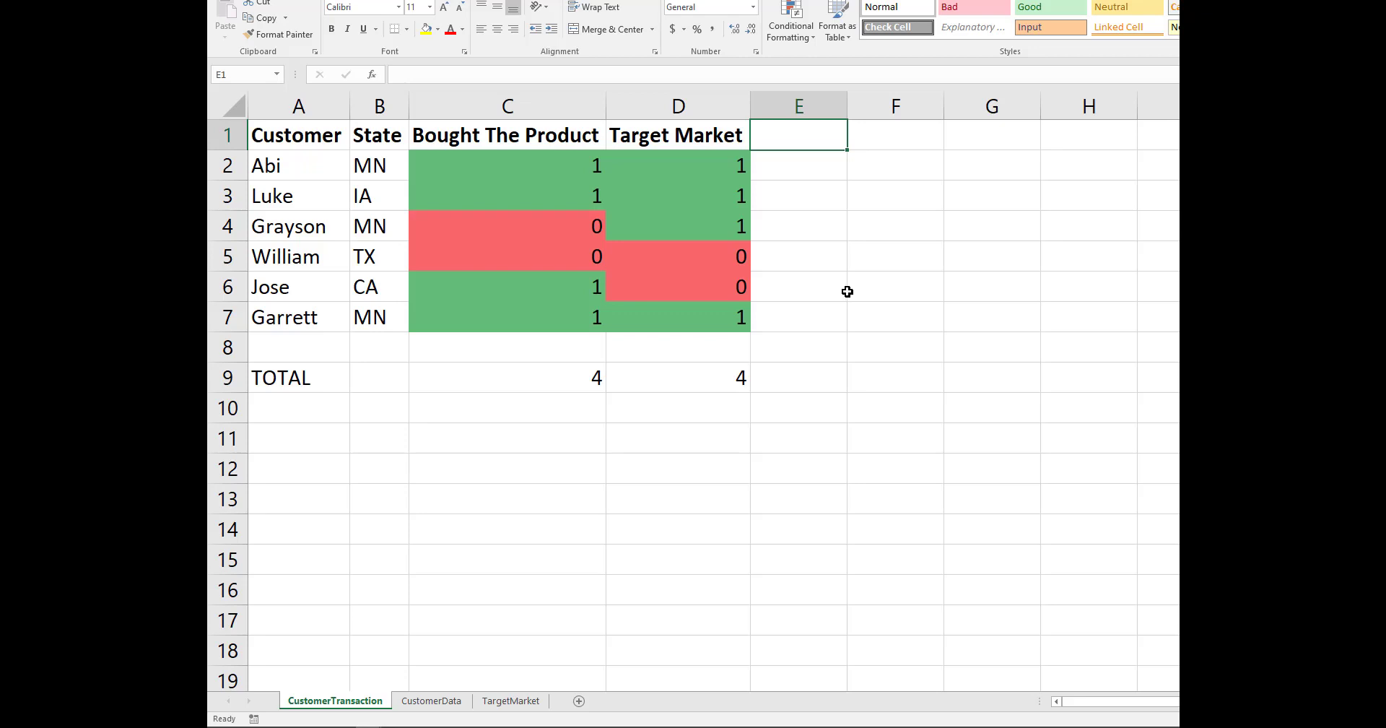
pyautogui.click(677, 383)
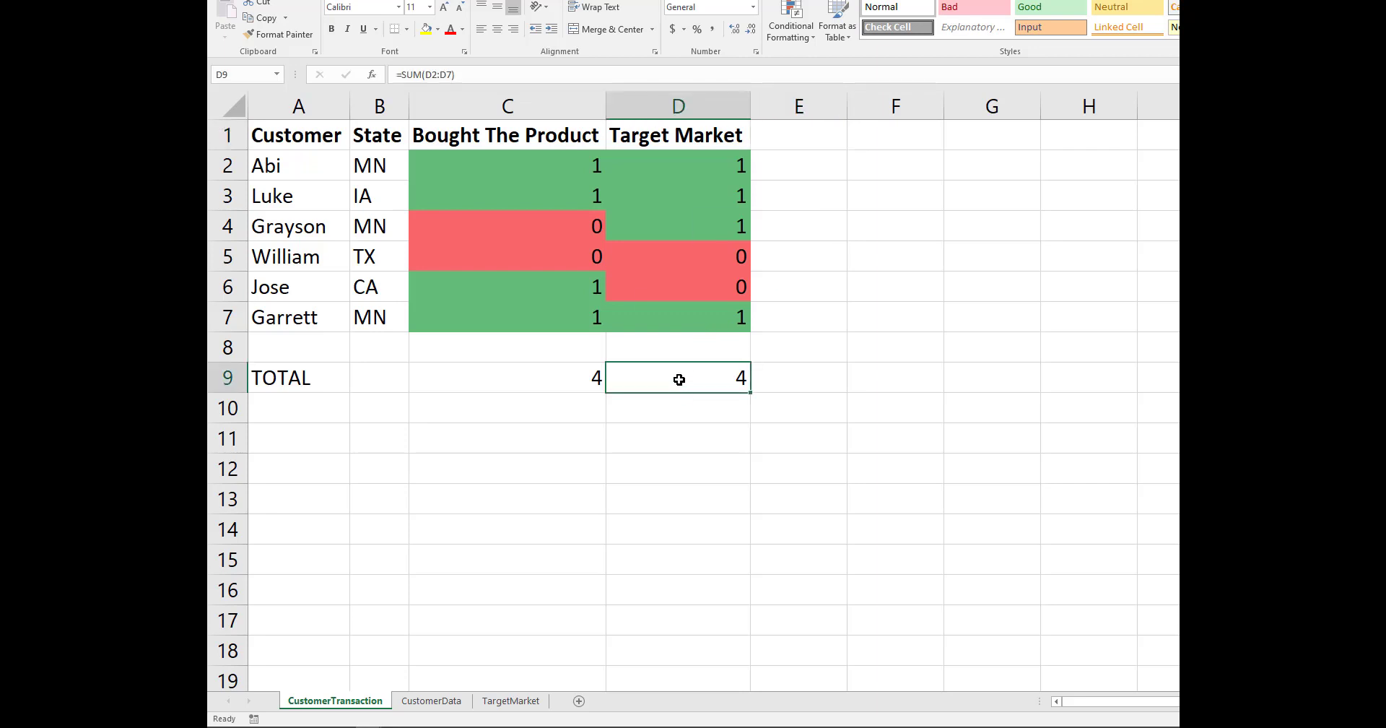
pyautogui.click(567, 378)
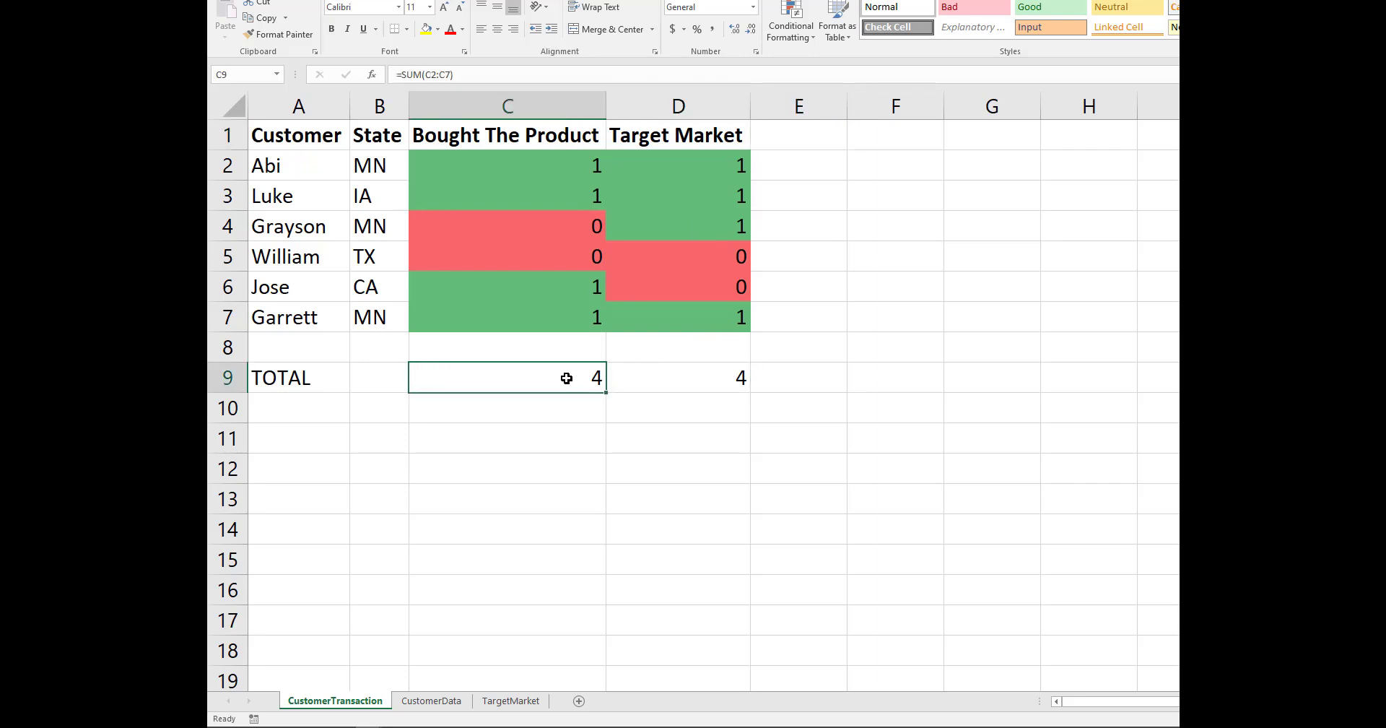
pyautogui.click(510, 291)
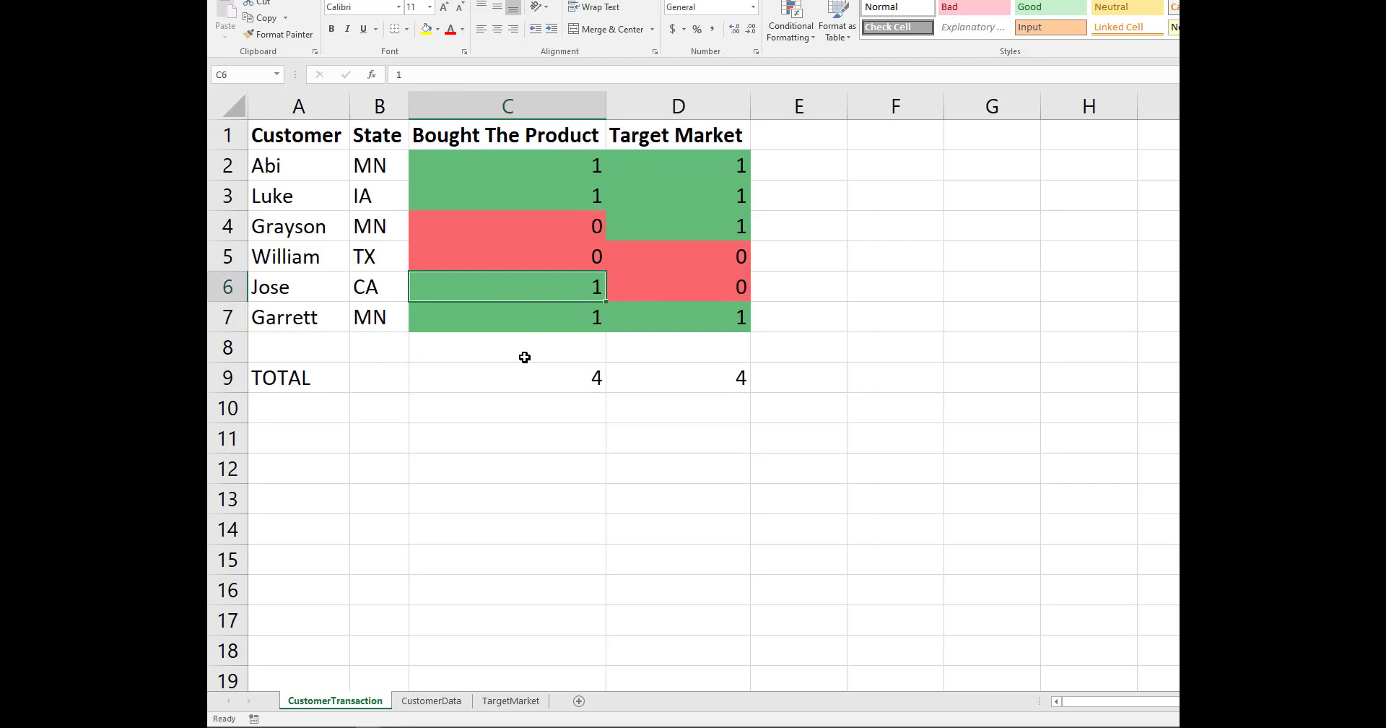
pyautogui.click(589, 226)
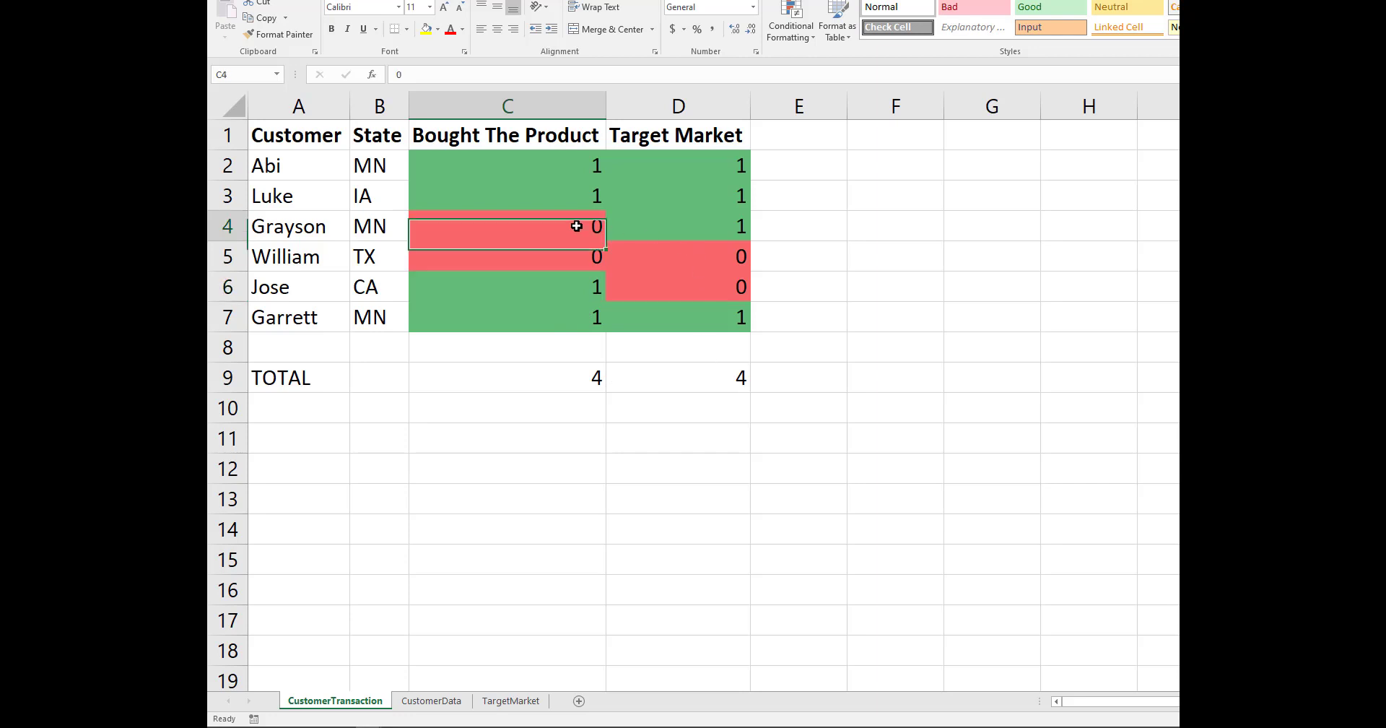
pyautogui.click(691, 226)
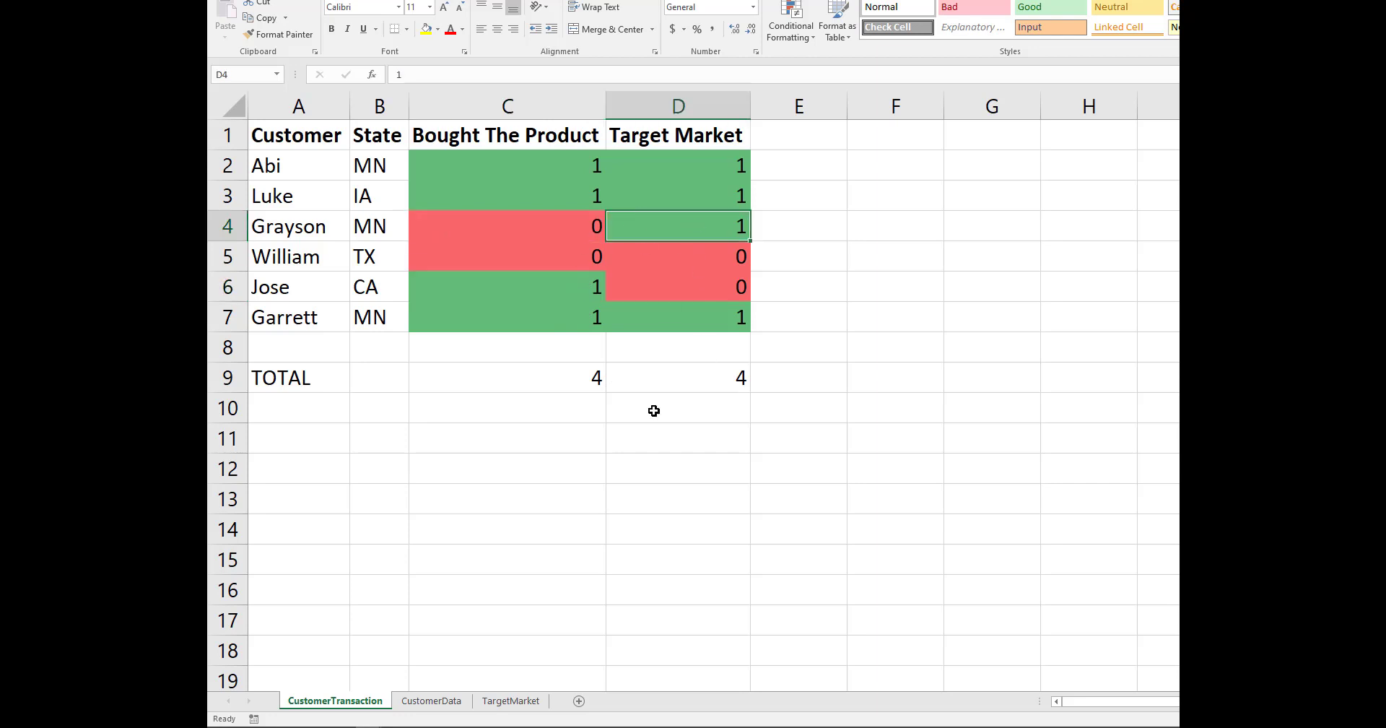
pyautogui.click(571, 380)
pyautogui.moveTo(571, 380); pyautogui.dragTo(659, 382)
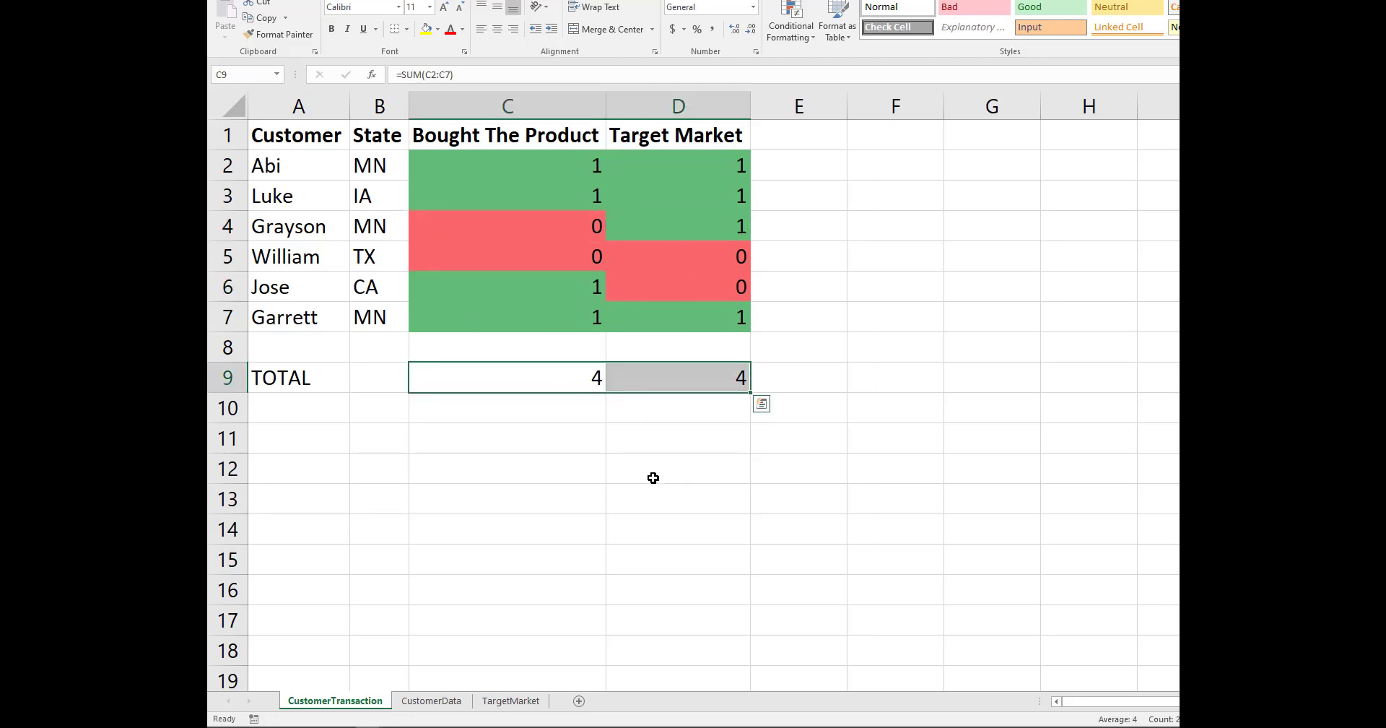